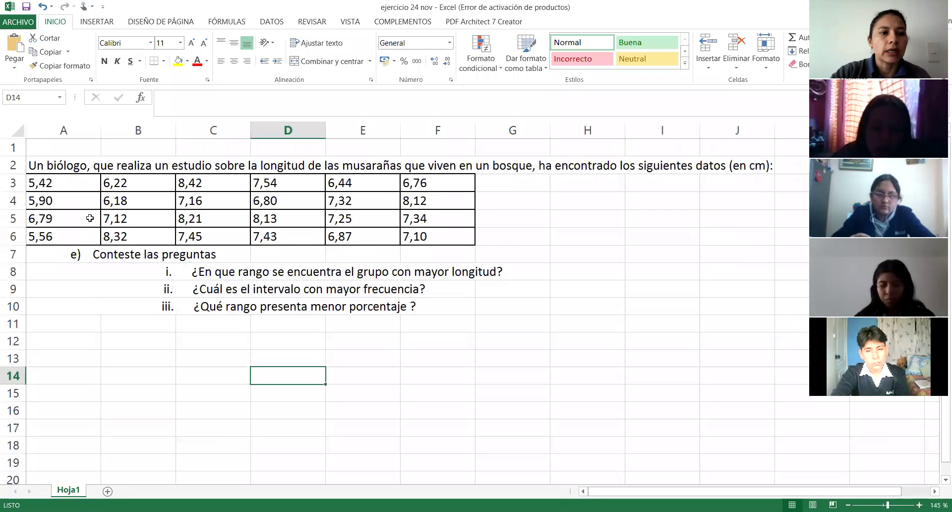
pyautogui.click(40, 169)
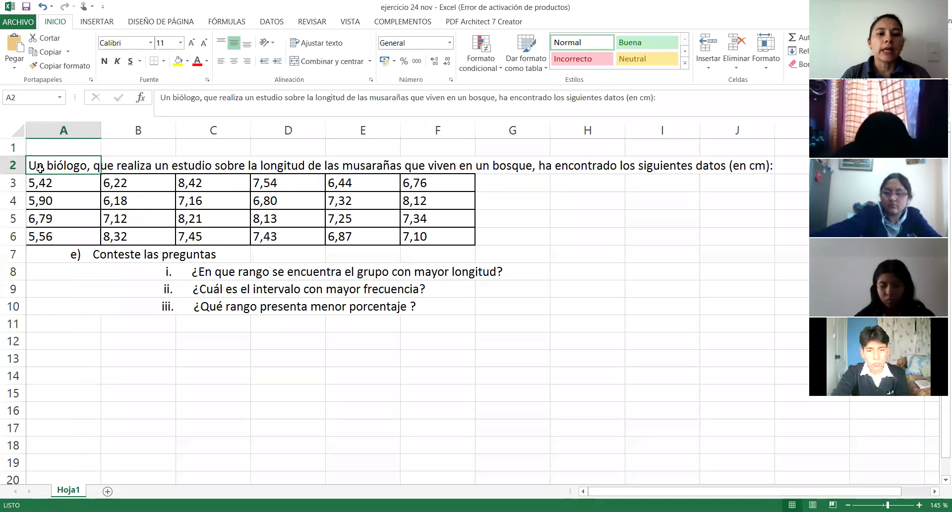
pyautogui.click(567, 300)
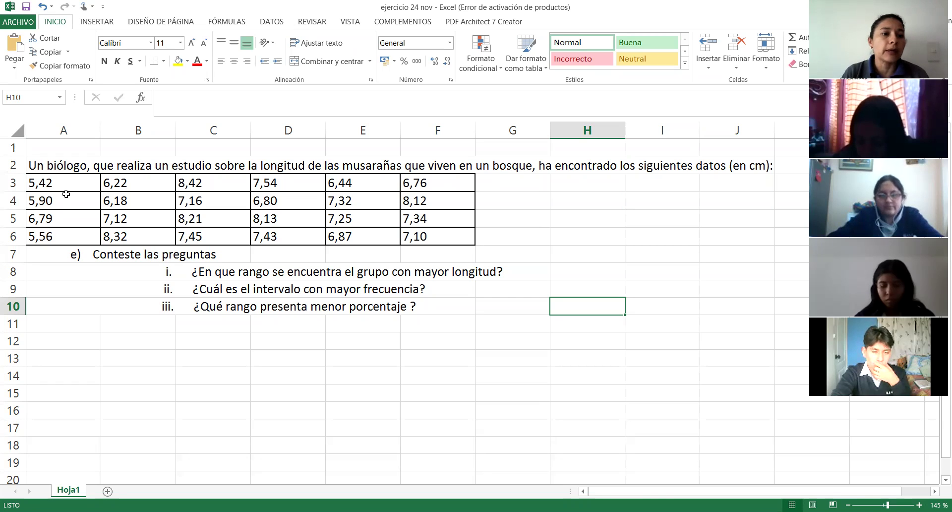
pyautogui.moveTo(61, 185); pyautogui.dragTo(476, 248)
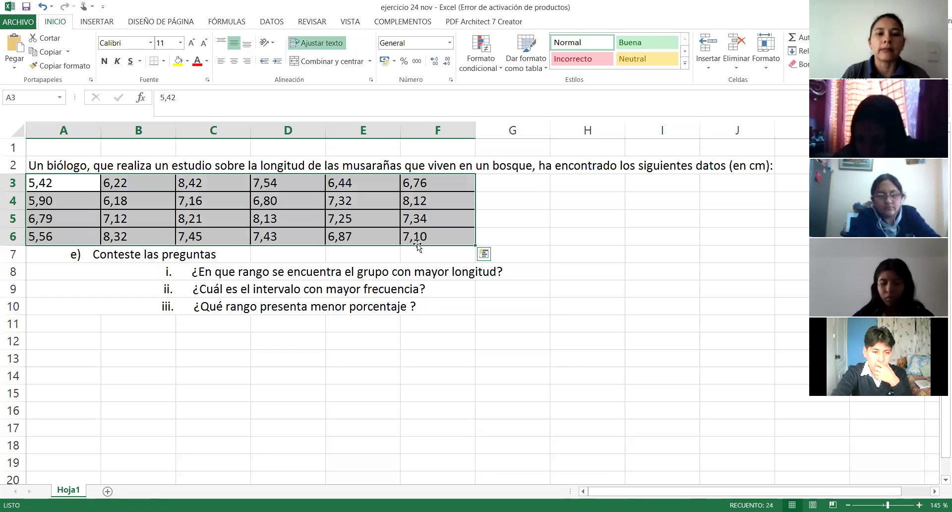
pyautogui.click(64, 188)
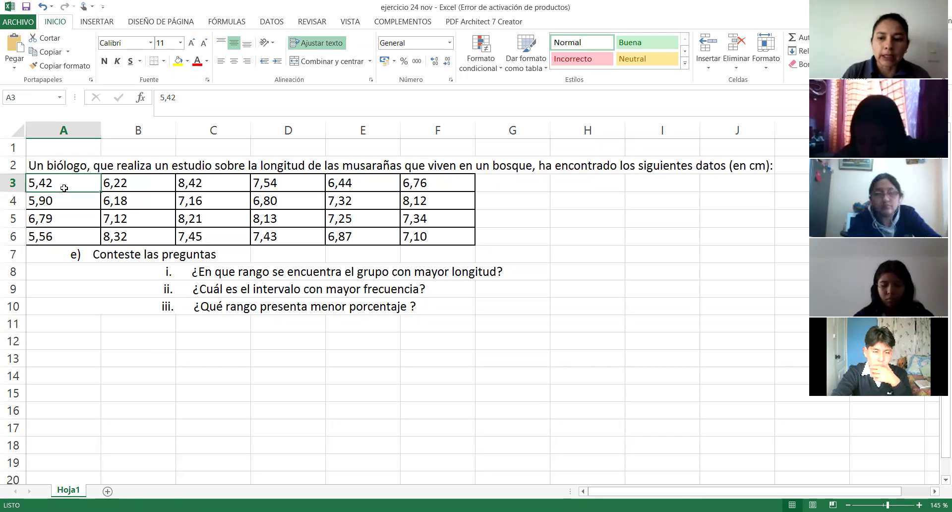
pyautogui.moveTo(64, 188); pyautogui.dragTo(418, 239)
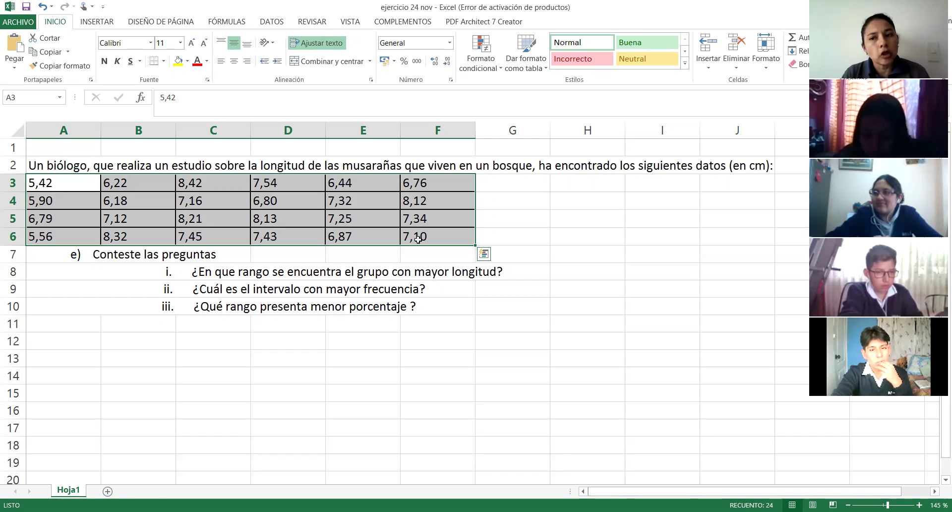
# Step: Re-enter the column A lengths in A3:A6 with decimal points as 5.42, 5.90, 6.79 and 5.59
pyautogui.hotkey('shift', 'BackSpace')
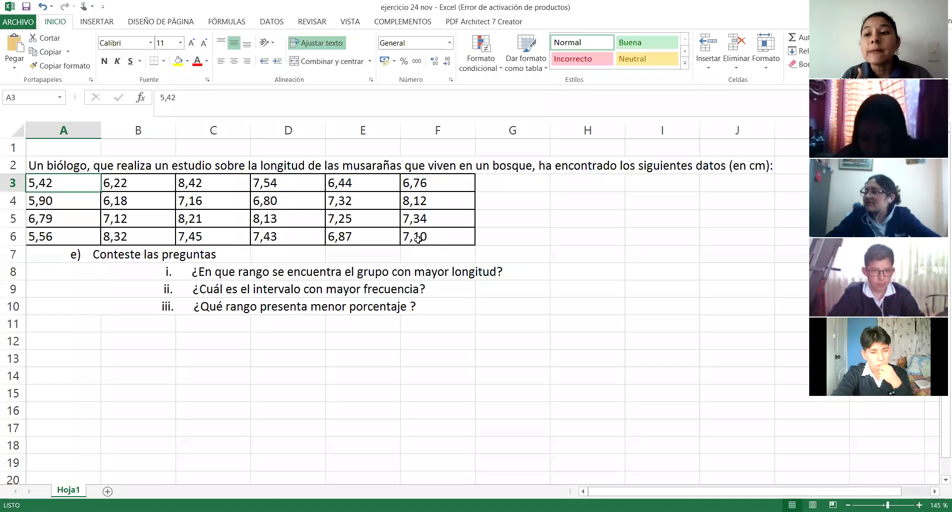
pyautogui.write('5.42')
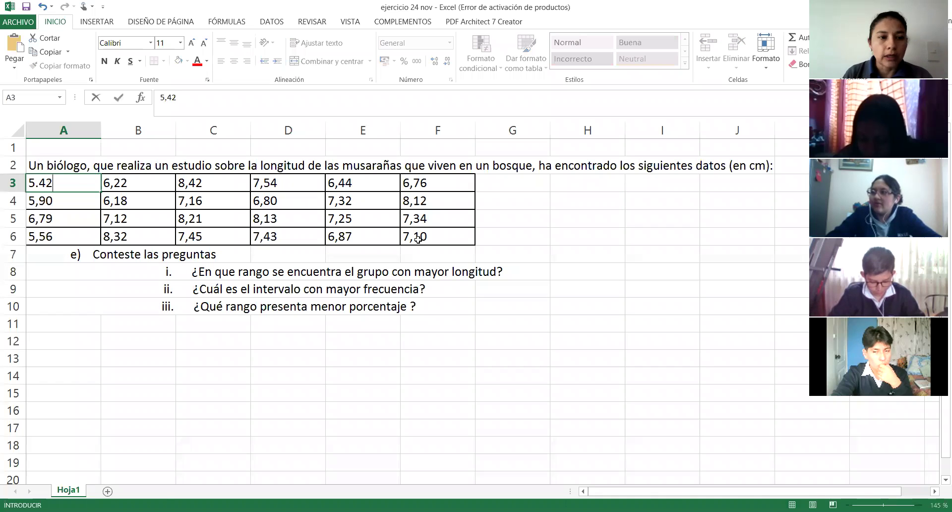
pyautogui.press('Return')
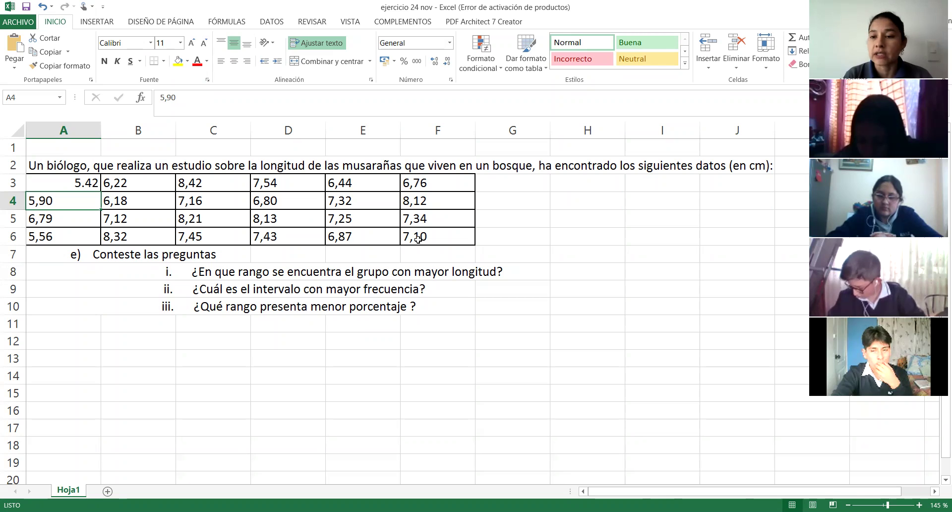
pyautogui.write('5')
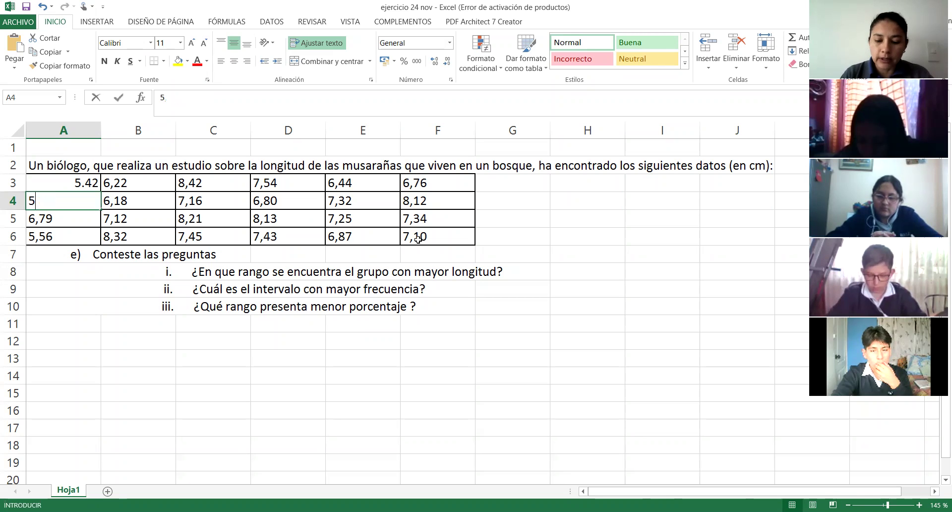
pyautogui.write('.90')
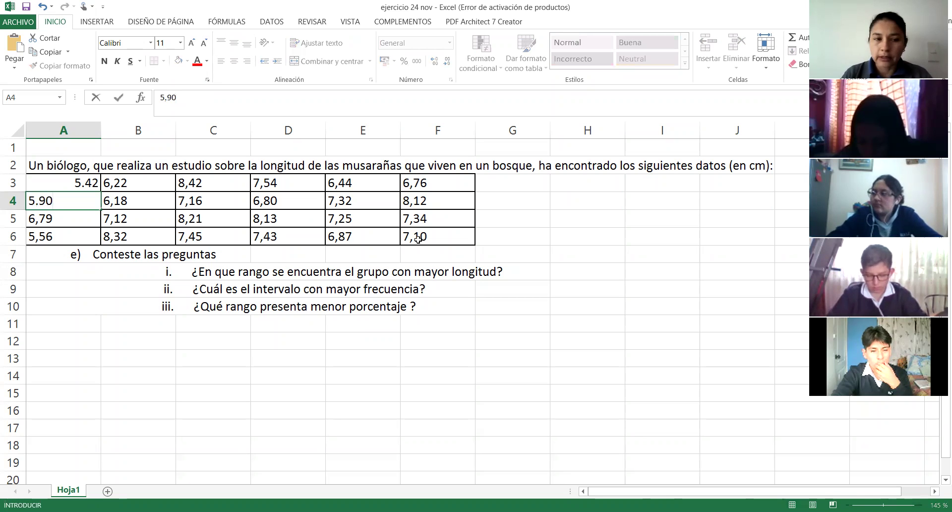
pyautogui.press('Return')
pyautogui.write('6.79')
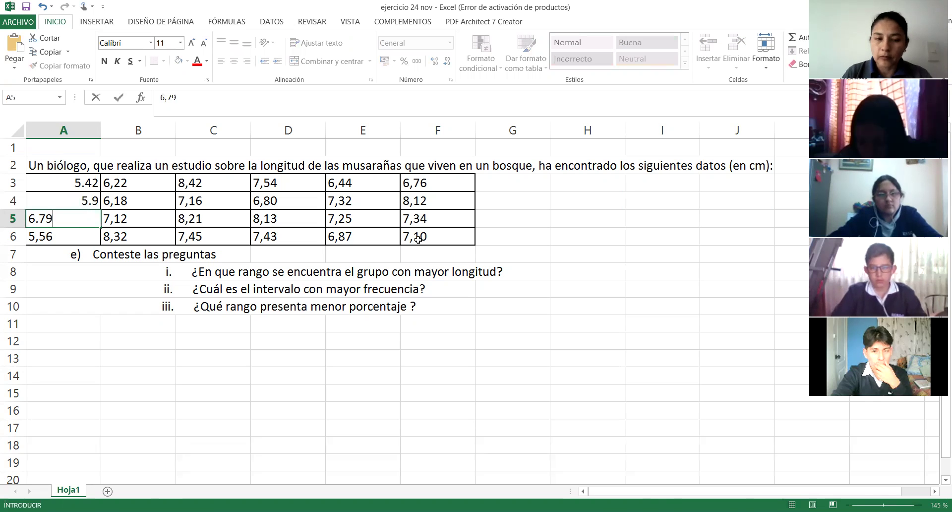
pyautogui.press('Return')
pyautogui.write('5.5')
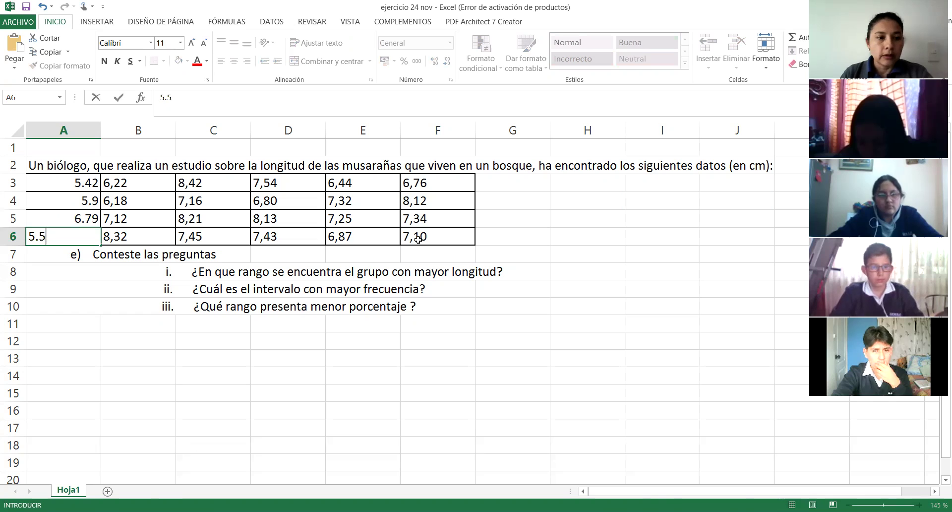
pyautogui.write('9')
pyautogui.press('Tab')
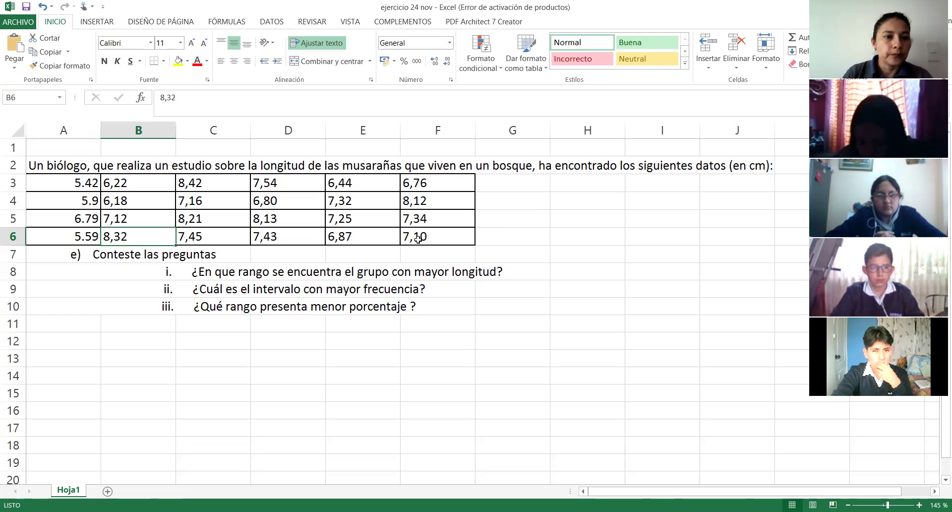
# Step: Re-enter the column B lengths in B3:B6 with decimal points as 6.22, 6.18, 7.12 and 8.32
pyautogui.press('Up')
pyautogui.press('Up')
pyautogui.press('Up')
pyautogui.write('6.22')
pyautogui.press('Return')
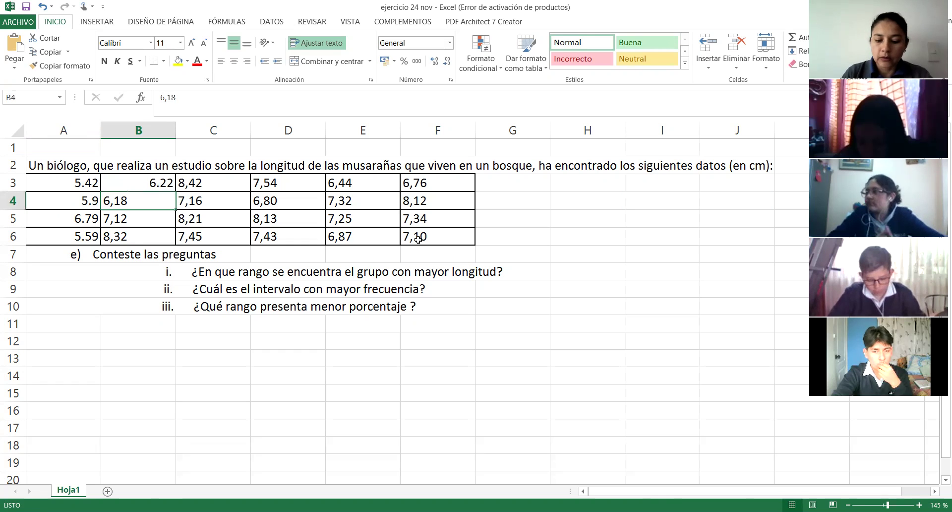
pyautogui.write('6.18')
pyautogui.press('Return')
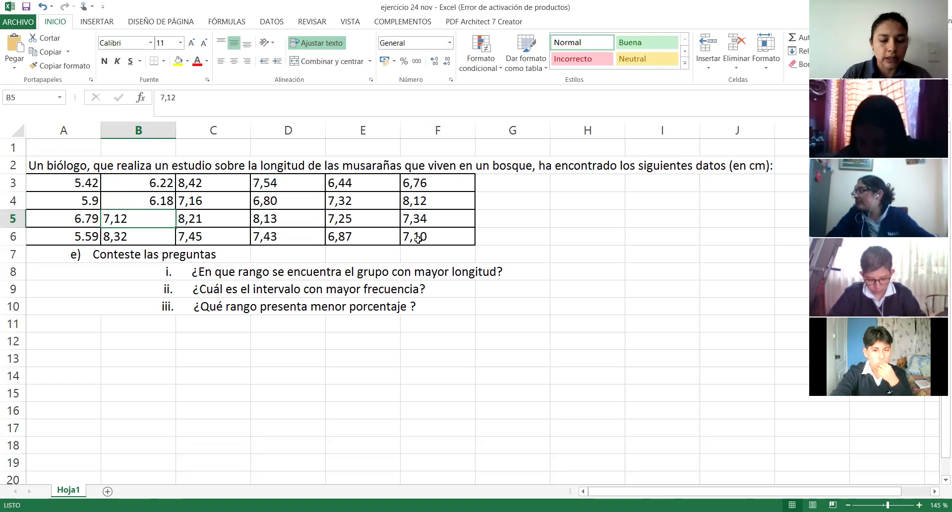
pyautogui.write('7.12')
pyautogui.press('Return')
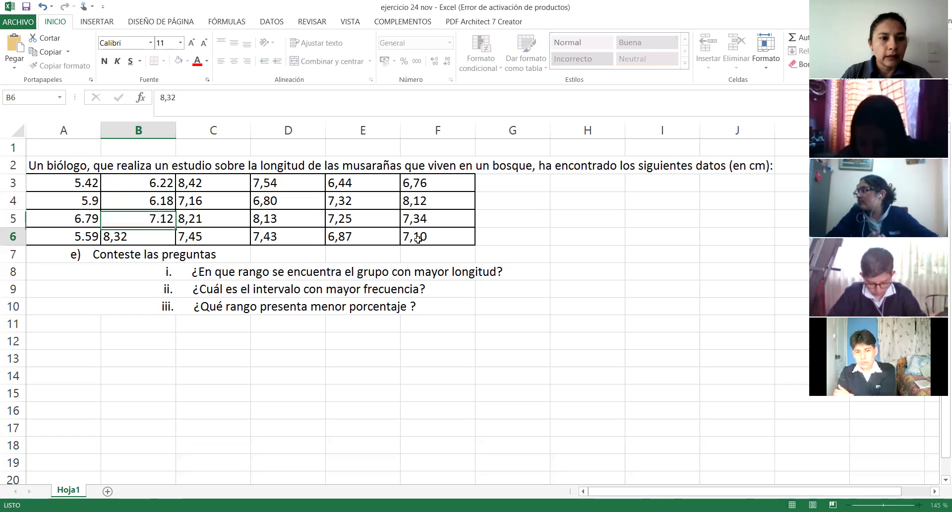
pyautogui.write('8.')
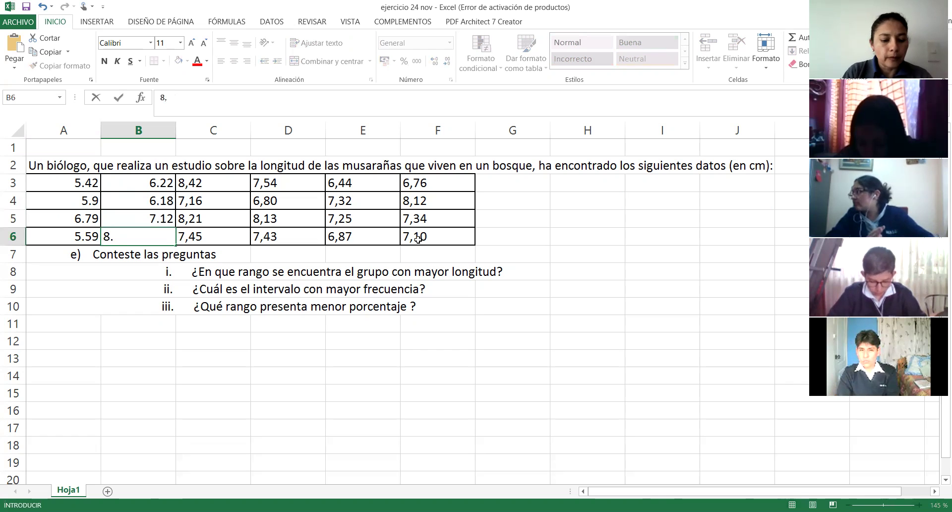
pyautogui.write('32')
pyautogui.press('Tab')
# Step: Replace the first column C length, in C3, with 8.42 using a decimal point
pyautogui.press('Up')
pyautogui.press('Up')
pyautogui.press('Up')
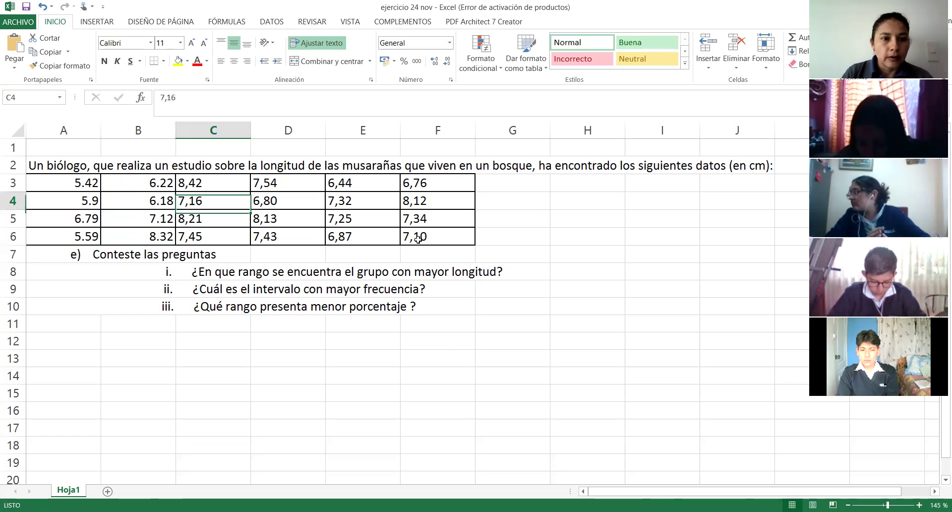
pyautogui.write('8,')
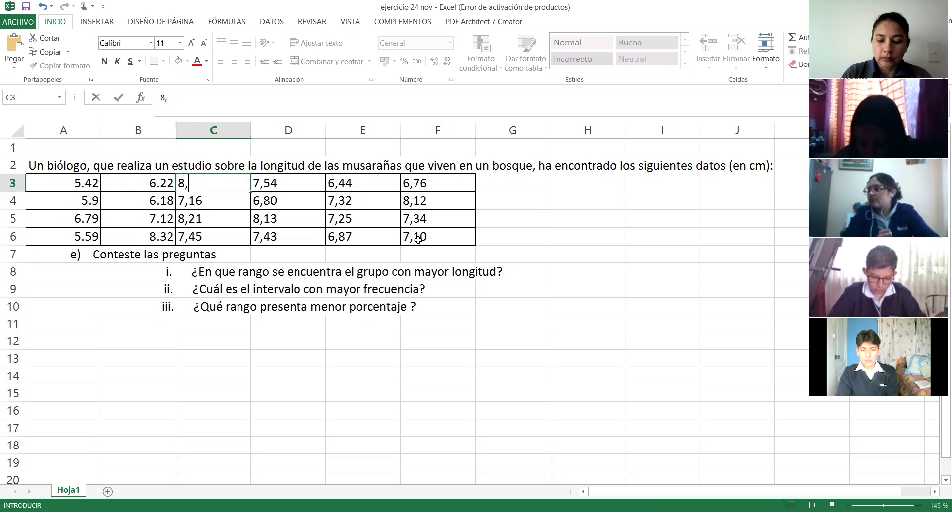
pyautogui.press('BackSpace')
pyautogui.write('.42')
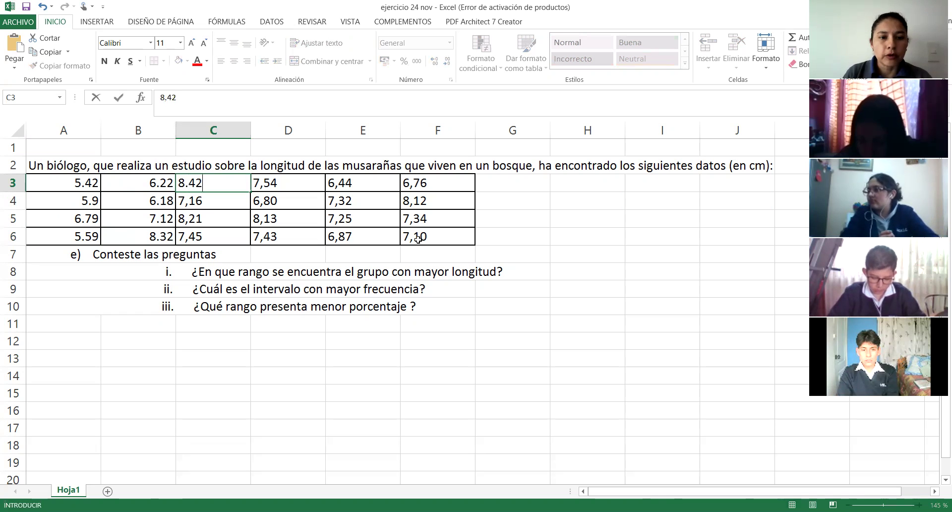
pyautogui.press('Return')
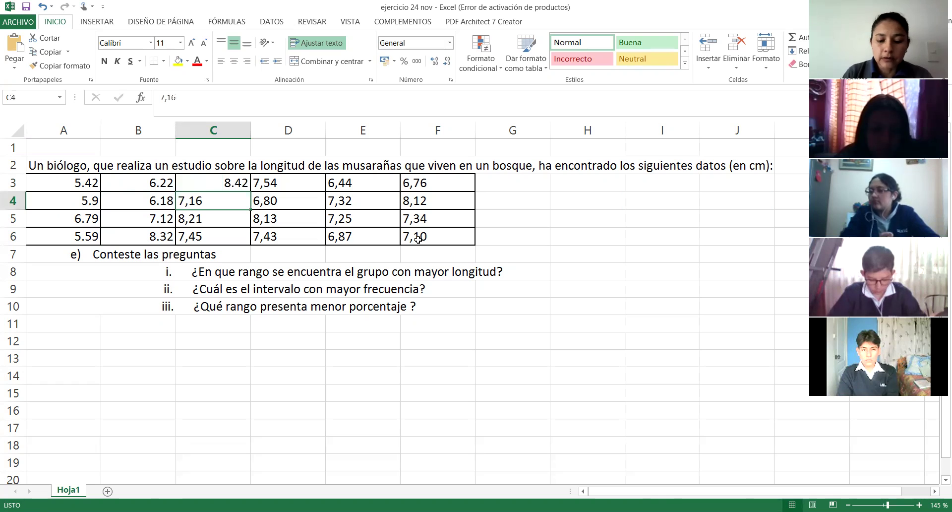
# Step: Re-enter the remaining column C lengths in C4:C6 with decimal points as 7.16, 8.21 and 7.45
pyautogui.write('7')
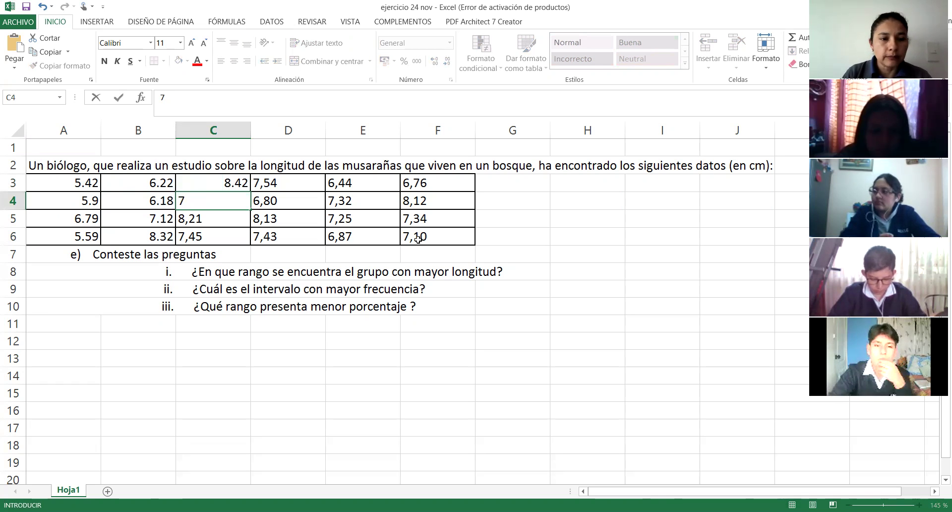
pyautogui.press('Escape')
pyautogui.press('Down')
pyautogui.press('Up')
pyautogui.write('7.16')
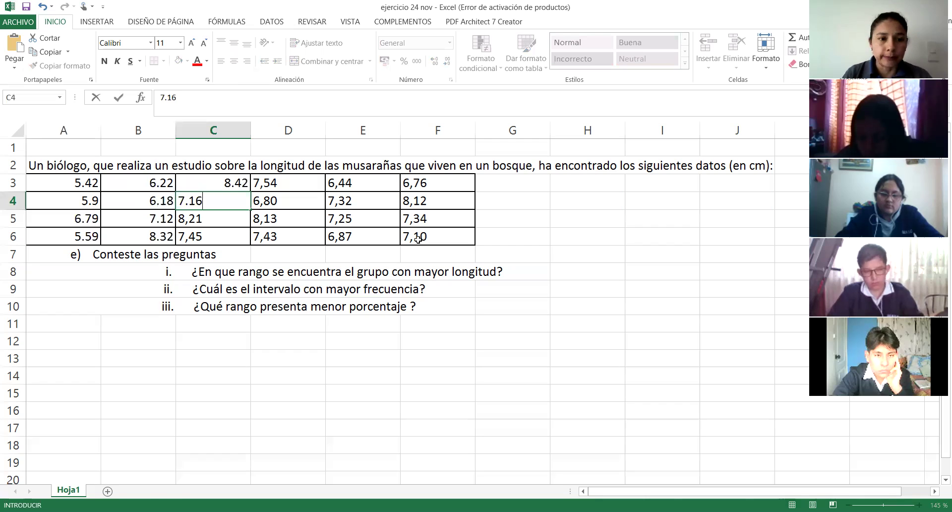
pyautogui.press('Return')
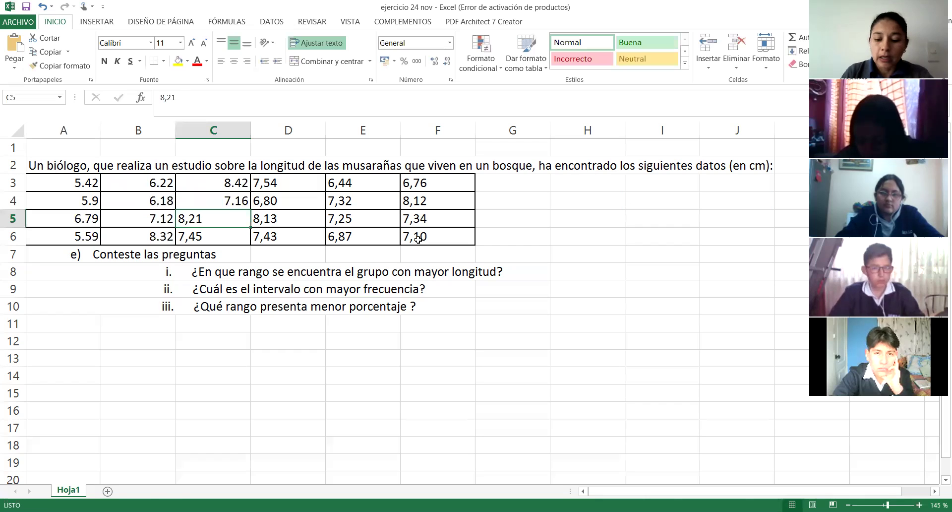
pyautogui.write('8.')
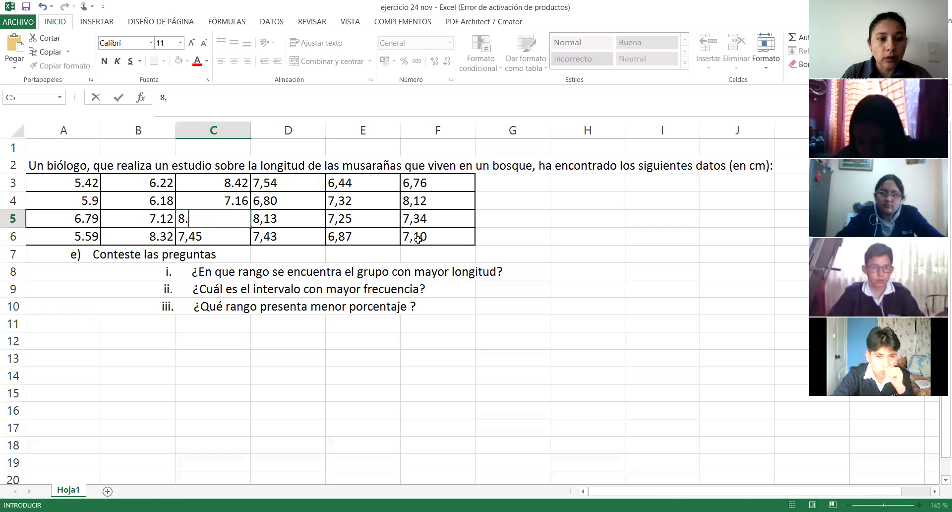
pyautogui.write('21')
pyautogui.press('Return')
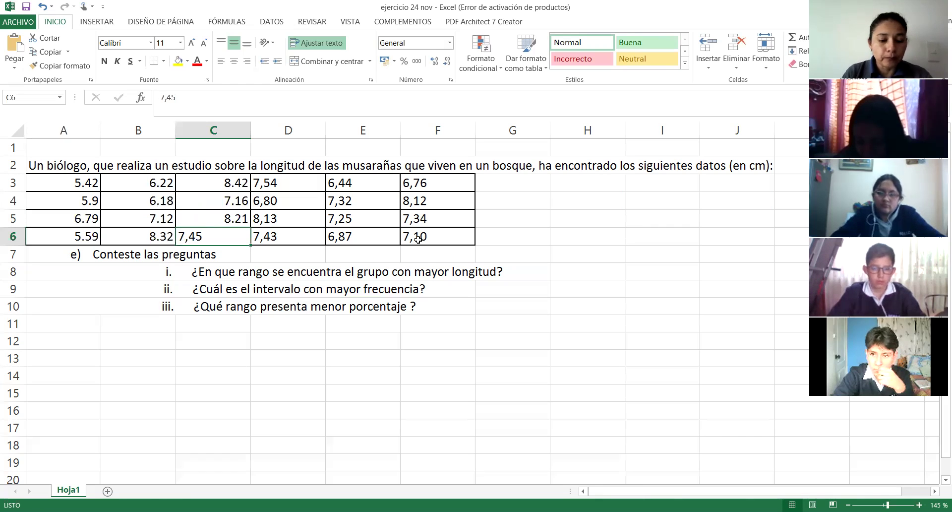
pyautogui.write('7.45')
pyautogui.press('Return')
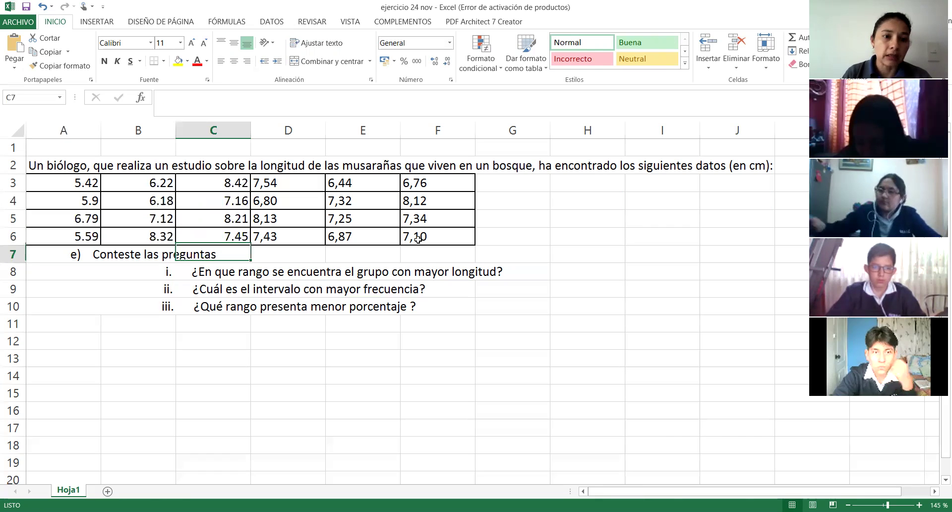
# Step: Re-enter the first two column D lengths, in D3 and D4, with decimal points as 7.54 and 6.80
pyautogui.press('Right')
pyautogui.press('Up')
pyautogui.press('Up')
pyautogui.press('Up')
pyautogui.press('Up')
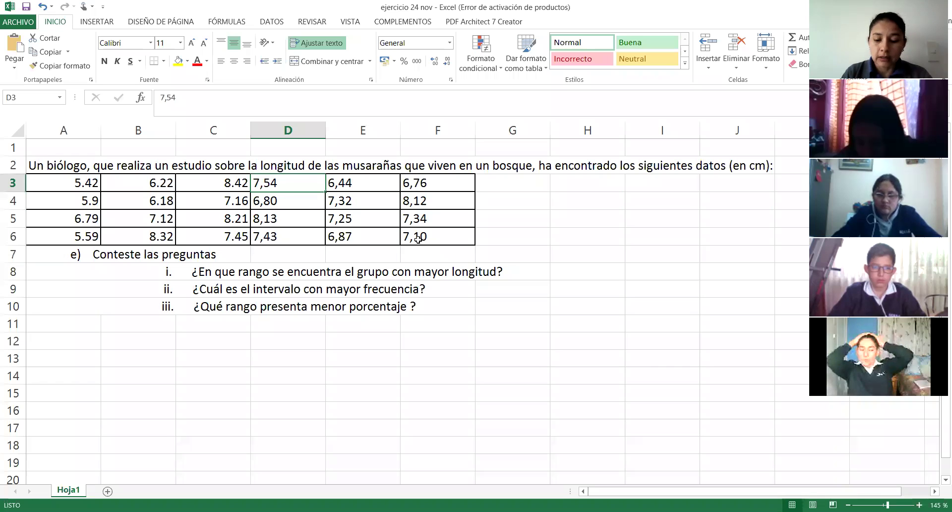
pyautogui.write('7.54')
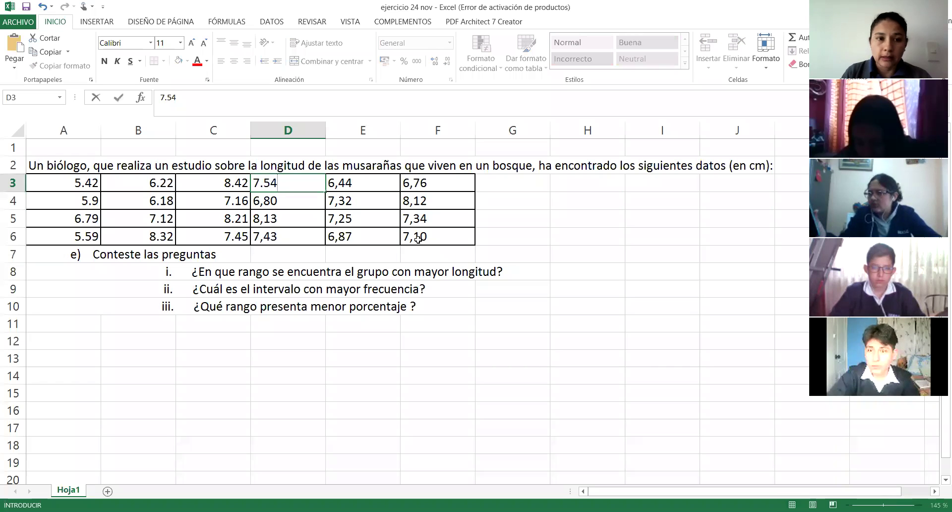
pyautogui.press('Return')
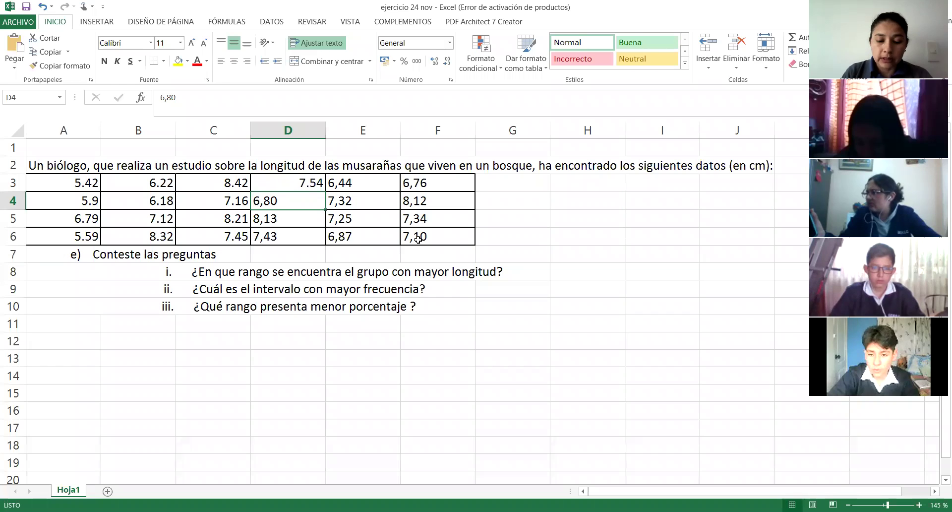
pyautogui.write('6.80')
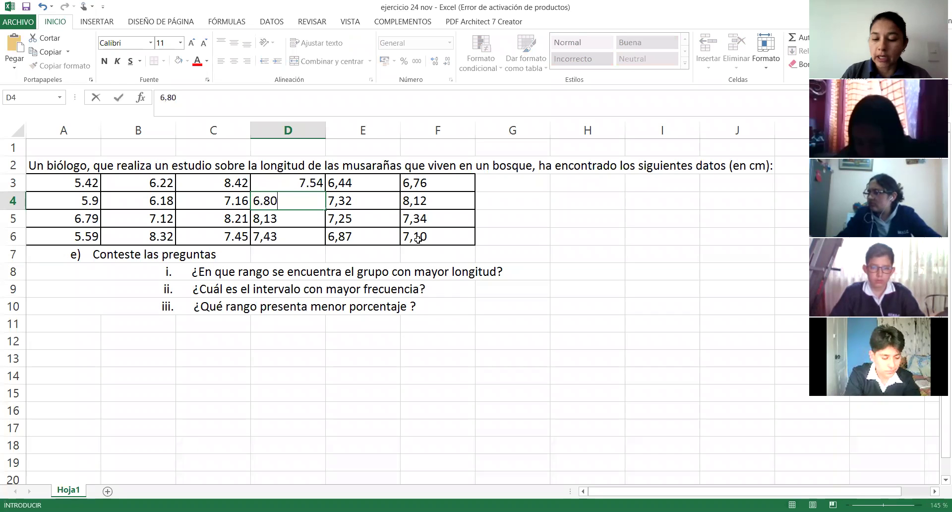
pyautogui.press('Return')
pyautogui.write('8.')
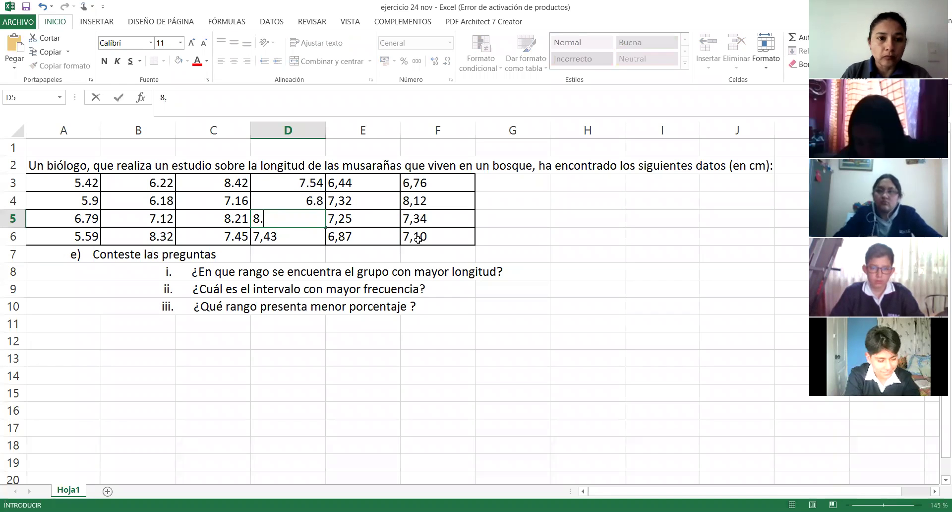
pyautogui.press('Escape')
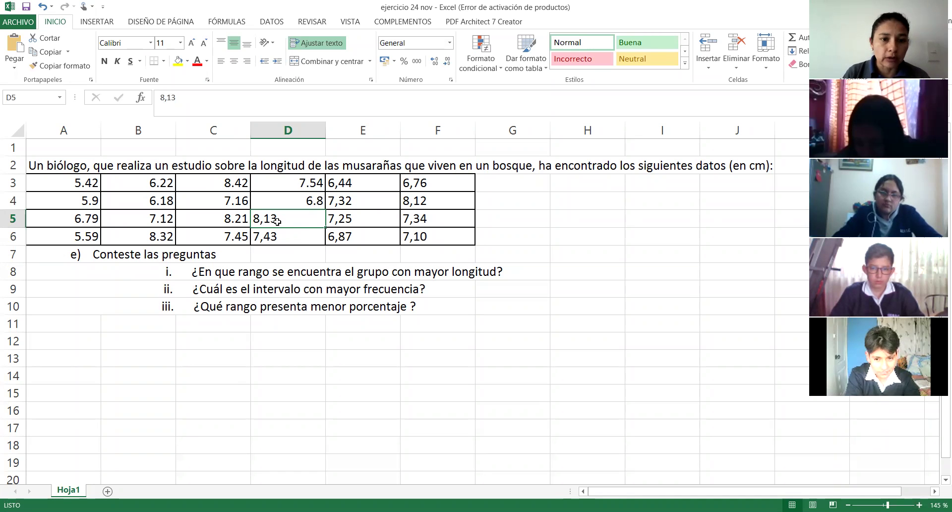
pyautogui.moveTo(345, 178); pyautogui.dragTo(436, 233)
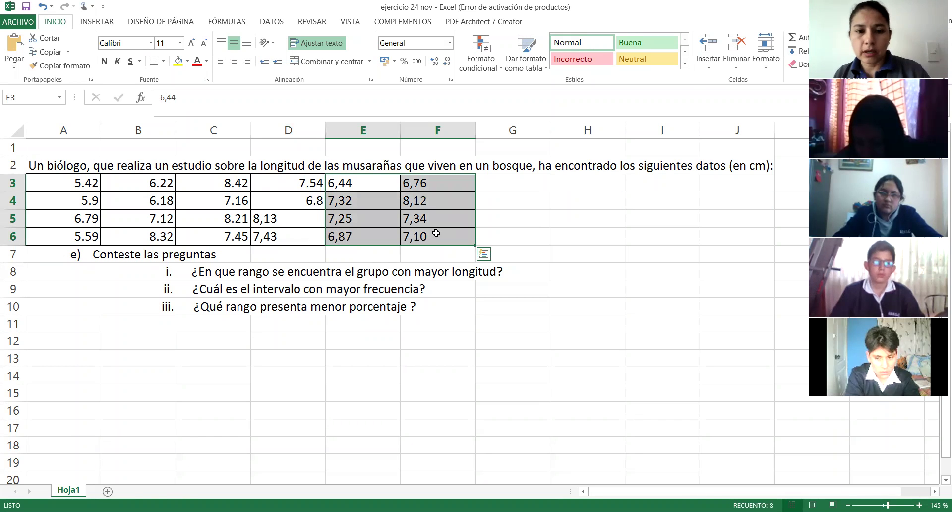
pyautogui.click(439, 260)
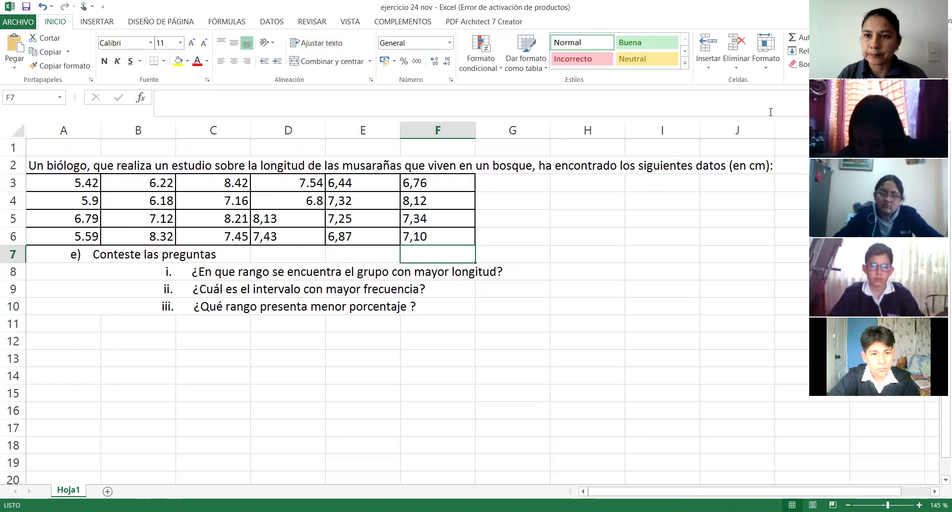
# Step: Try to total the comma-decimal lengths F3:F6 in F7 with SUMA, and clear the formula
pyautogui.click(793, 37)
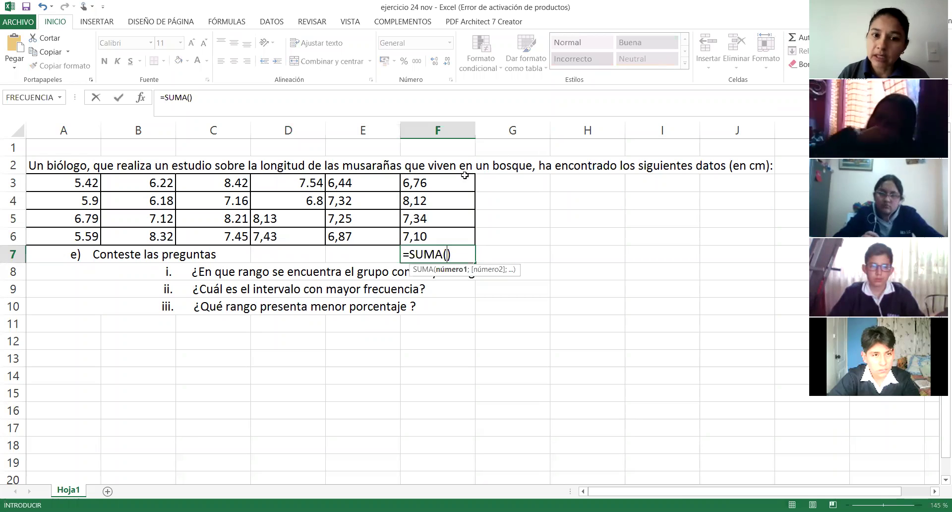
pyautogui.moveTo(454, 180); pyautogui.dragTo(456, 234)
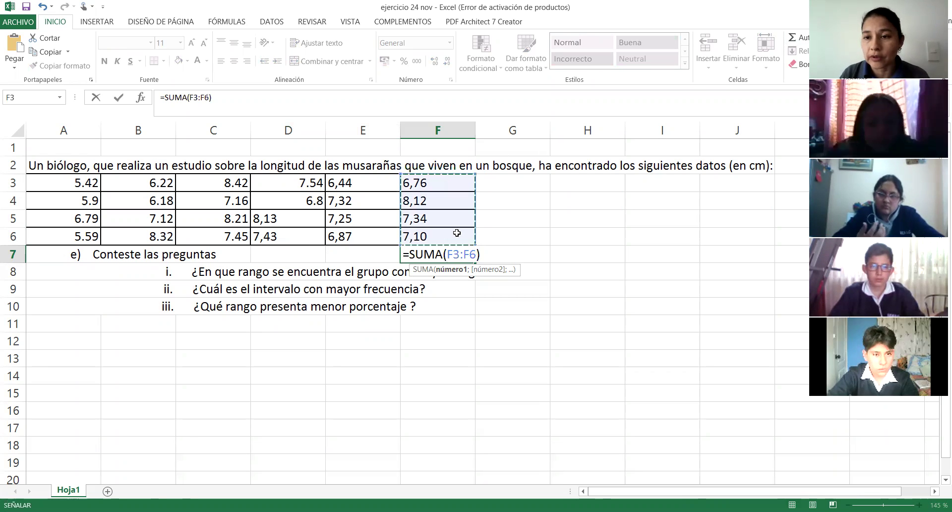
pyautogui.press('Return')
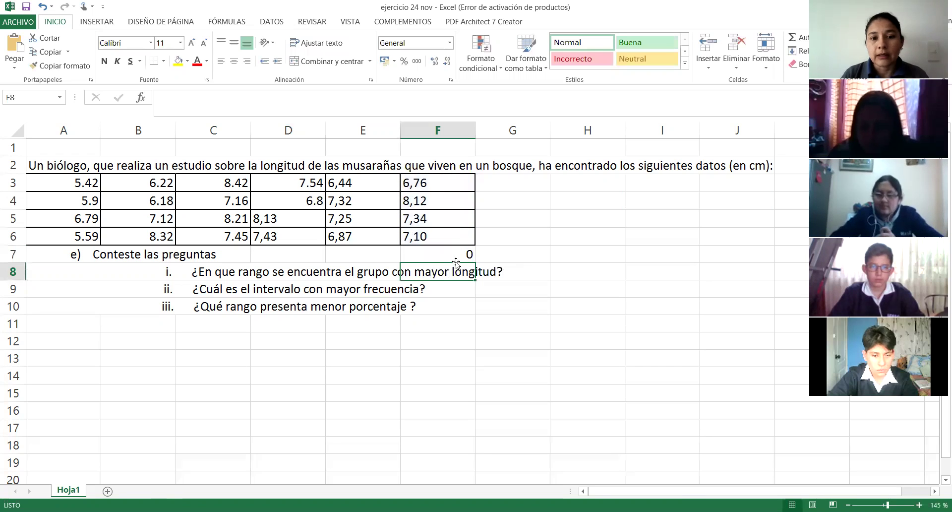
pyautogui.click(459, 252)
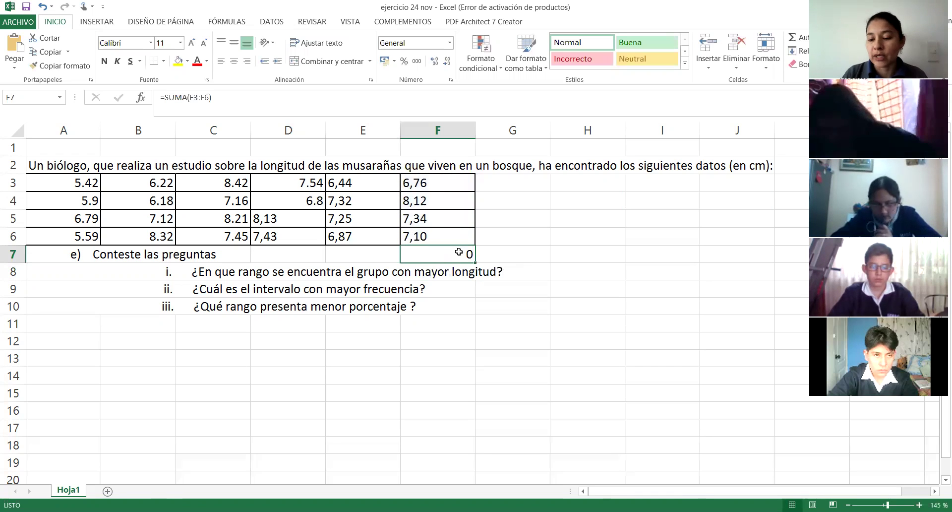
# Step: Re-enter the remaining column D lengths in D5 and D6 with decimal points as 8.13 and 7.43
pyautogui.click(289, 220)
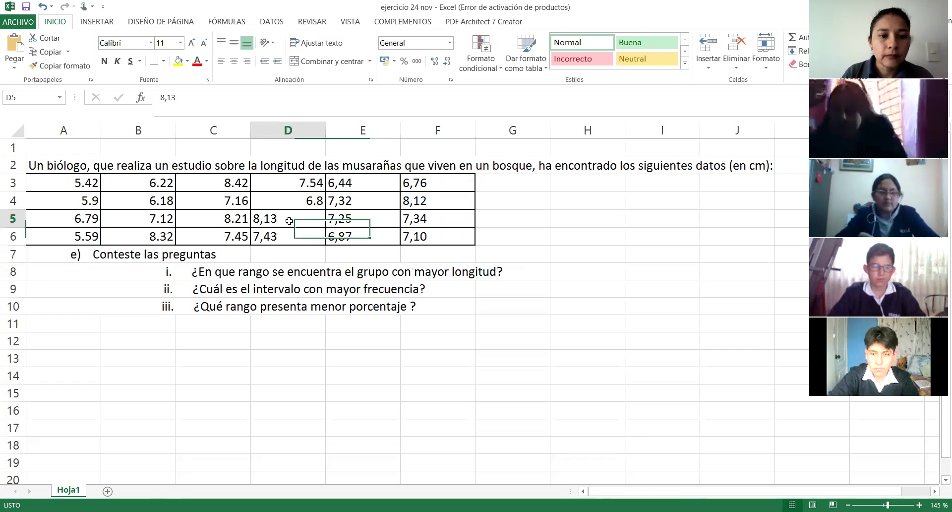
pyautogui.write('8.13')
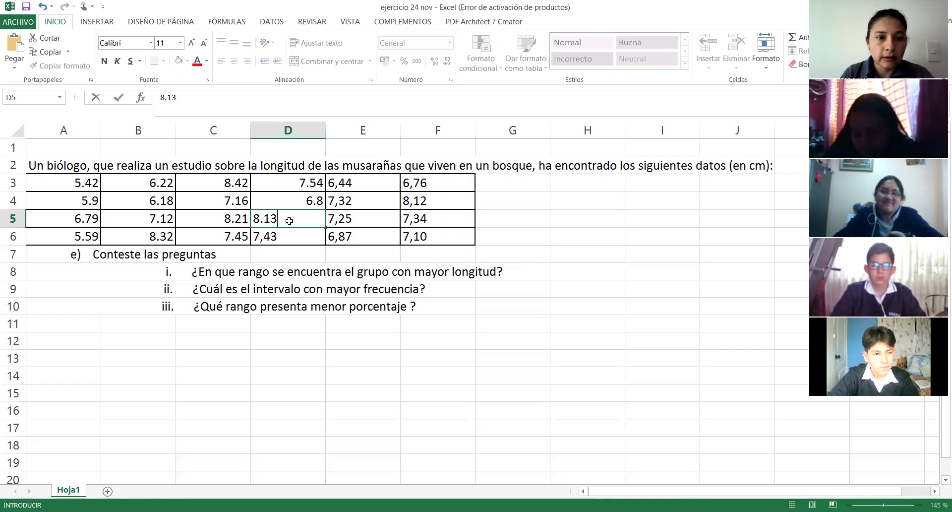
pyautogui.press('Return')
pyautogui.write('7.')
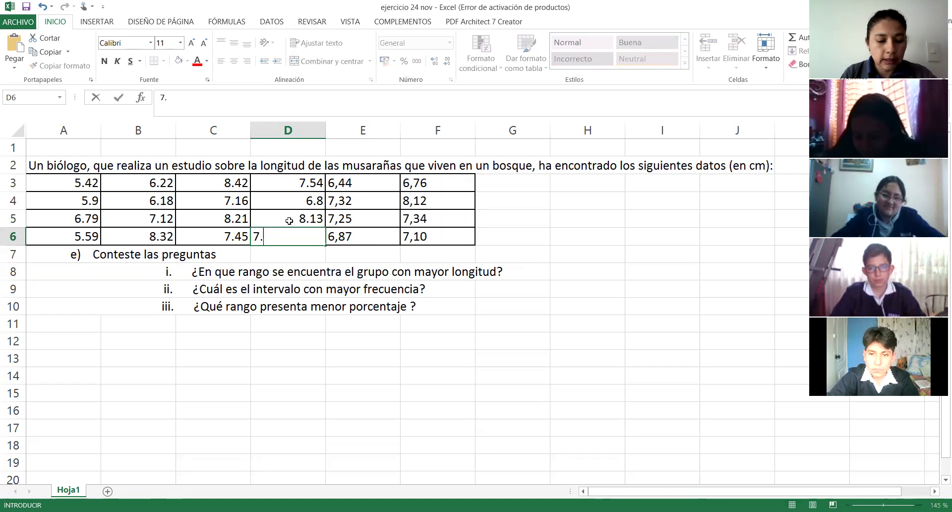
pyautogui.write('43')
pyautogui.press('Return')
# Step: Re-enter the column E lengths in E3:E6 with decimal points as 6.44, 7.32, 7.25 and 6.87
pyautogui.press('Right')
pyautogui.press('Up')
pyautogui.press('Up')
pyautogui.press('Up')
pyautogui.press('Up')
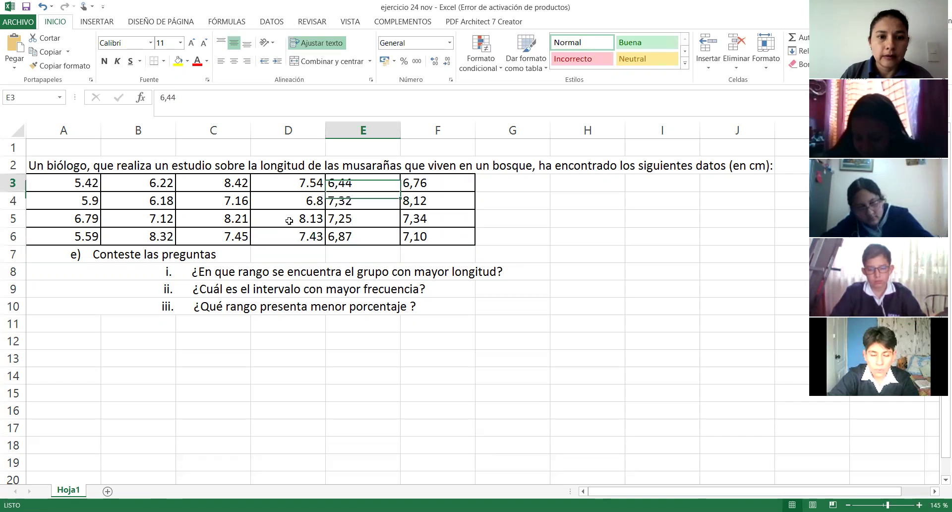
pyautogui.write('6.44')
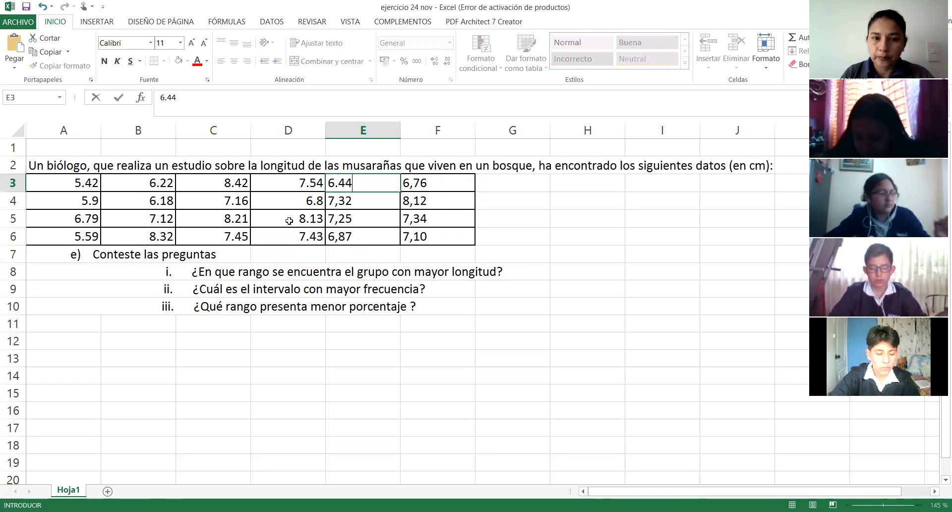
pyautogui.press('Return')
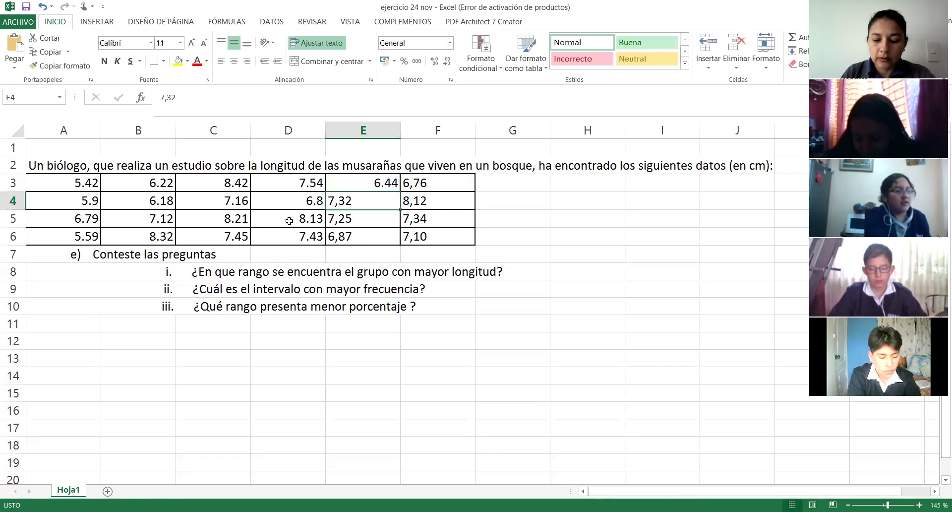
pyautogui.write('7.32')
pyautogui.press('Return')
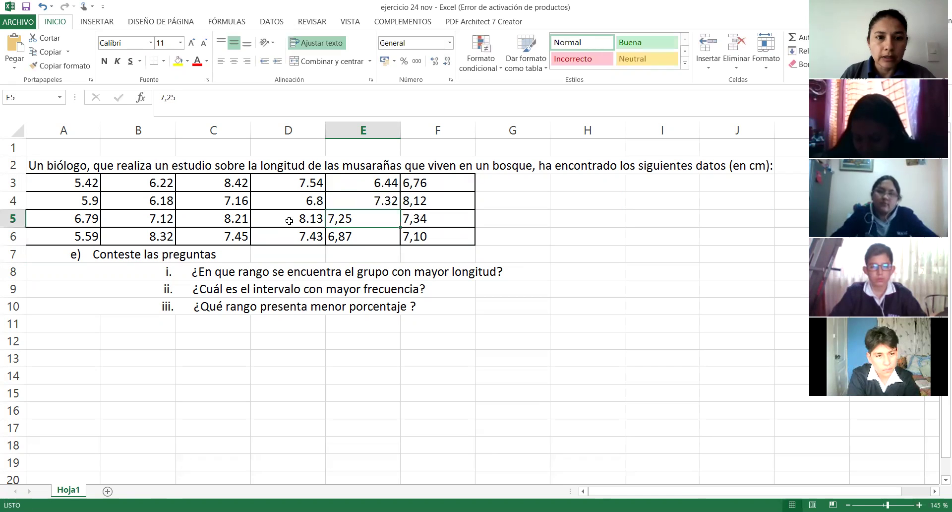
pyautogui.write('7.25')
pyautogui.press('Return')
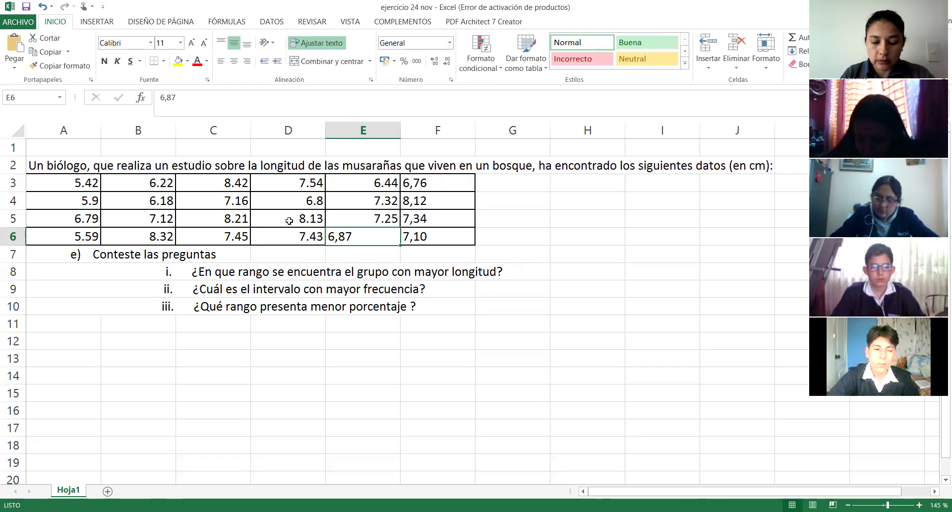
pyautogui.write('6.87')
pyautogui.press('Tab')
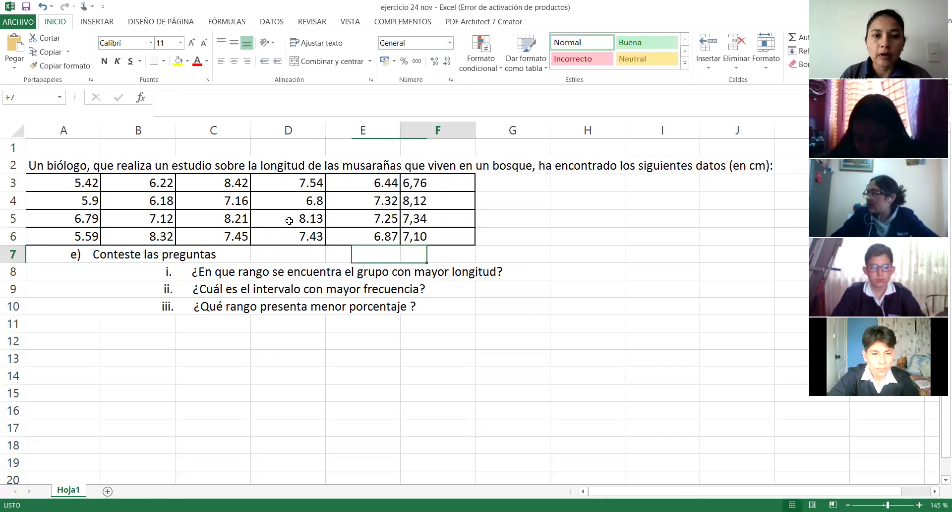
# Step: Re-enter the column F lengths in F3:F6 with decimal points as 6.76, 8.12, 7.34 and 7.10
pyautogui.press('Up')
pyautogui.press('Up')
pyautogui.press('Up')
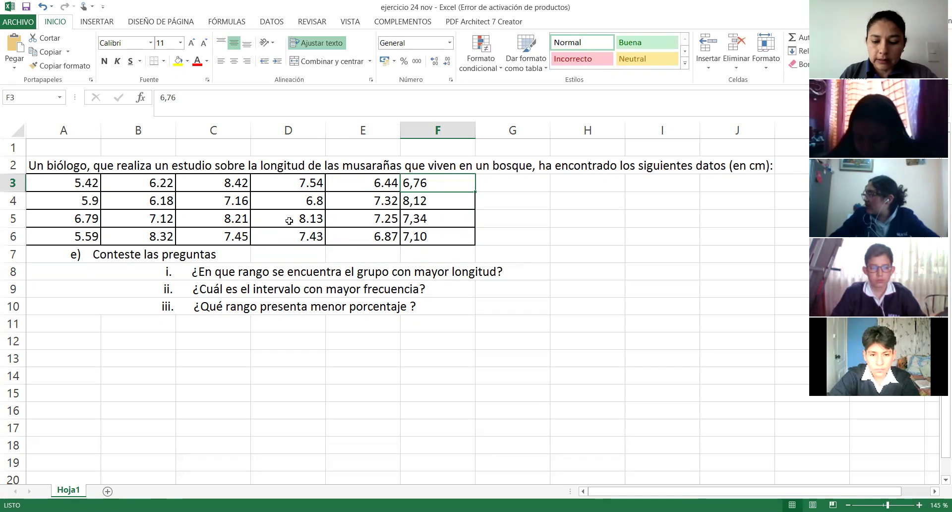
pyautogui.write('6.76')
pyautogui.press('Return')
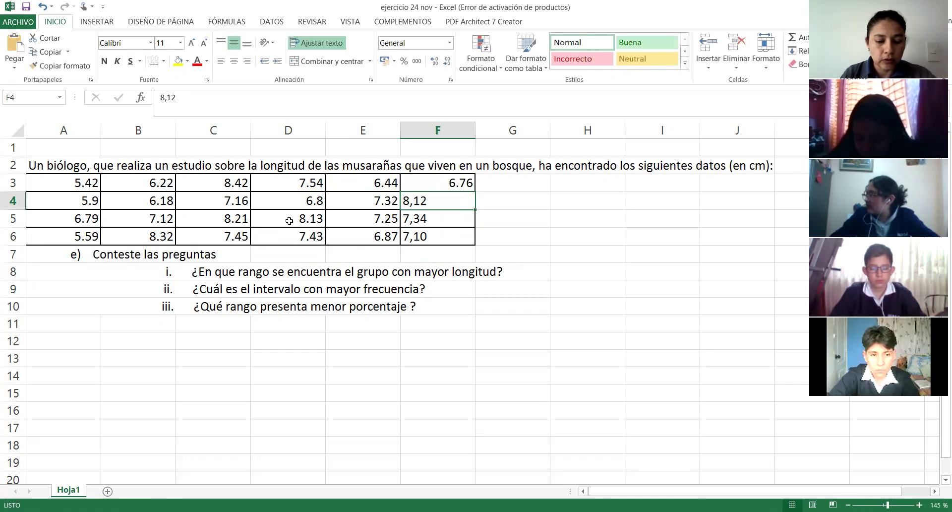
pyautogui.write('8.12')
pyautogui.press('Return')
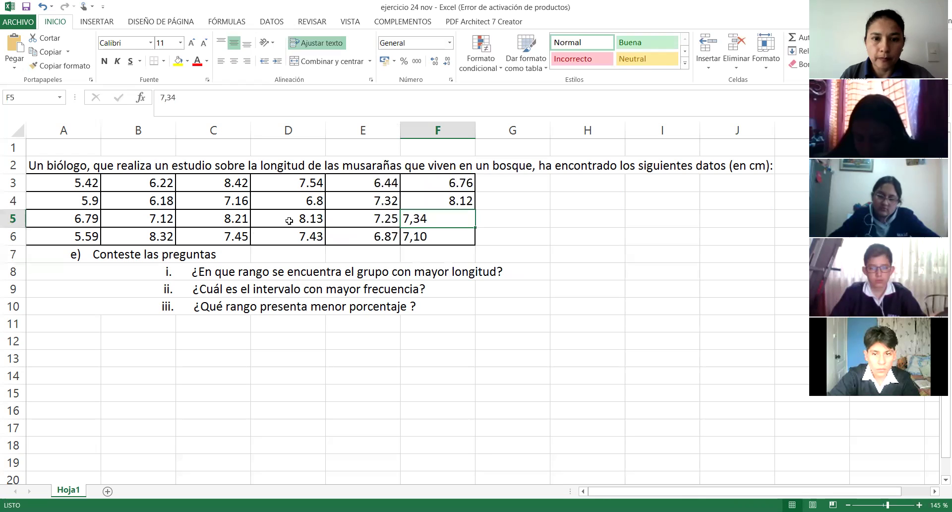
pyautogui.write('7.34')
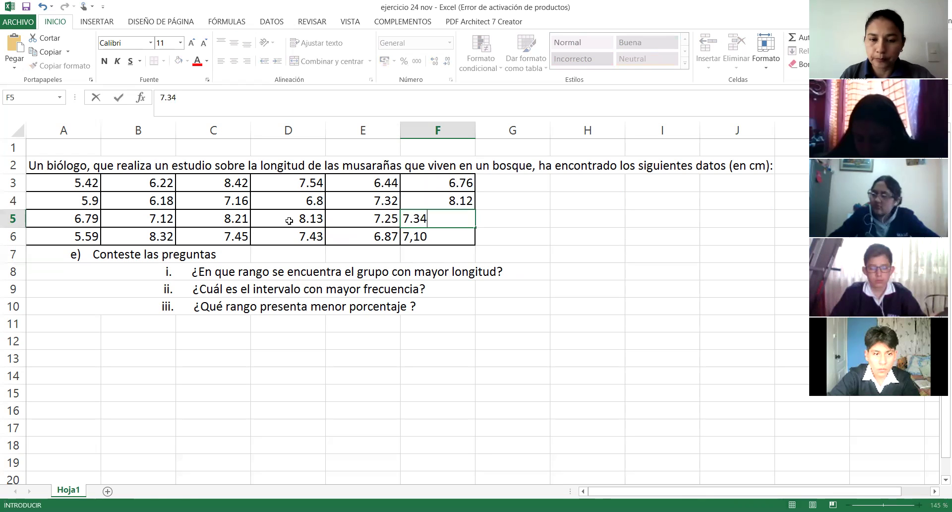
pyautogui.press('Return')
pyautogui.write('7.10')
pyautogui.press('Return')
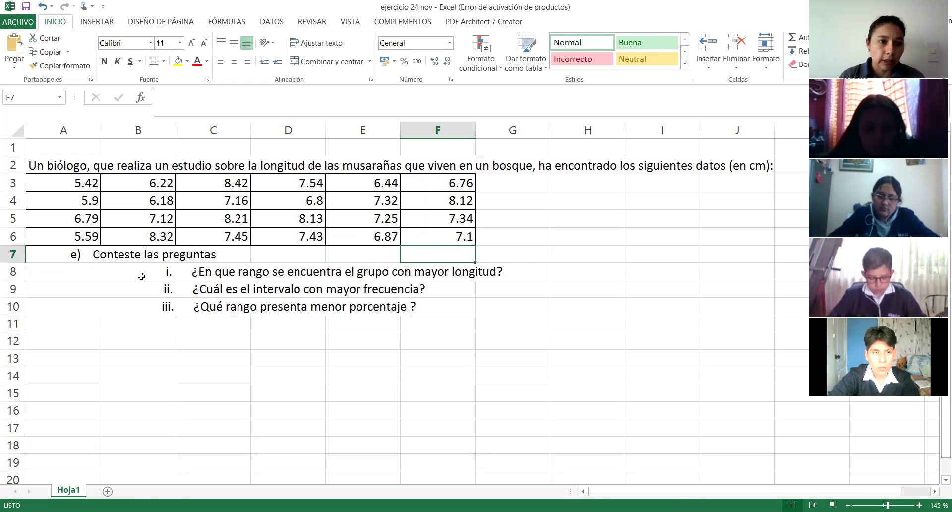
# Step: Enter the heading "lim inf" in cell A12, below the exercise questions
pyautogui.moveTo(137, 272); pyautogui.dragTo(141, 306)
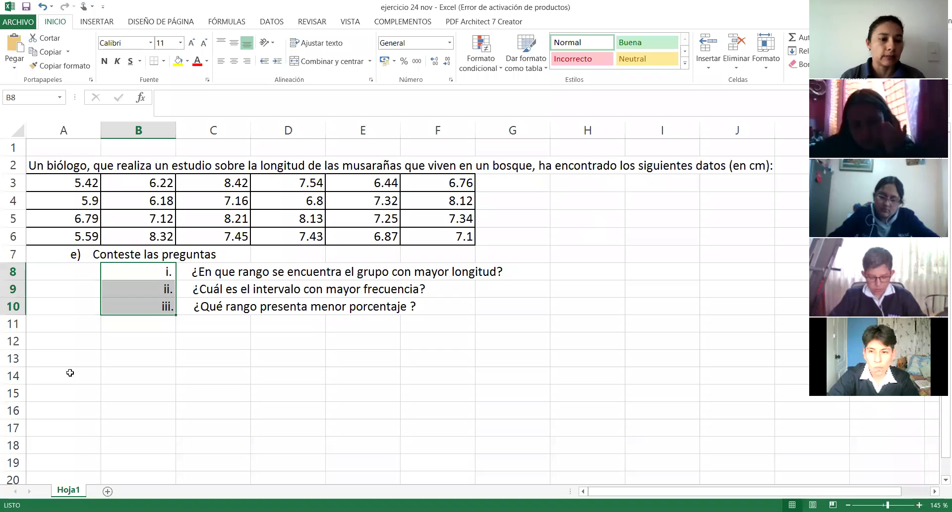
pyautogui.click(65, 346)
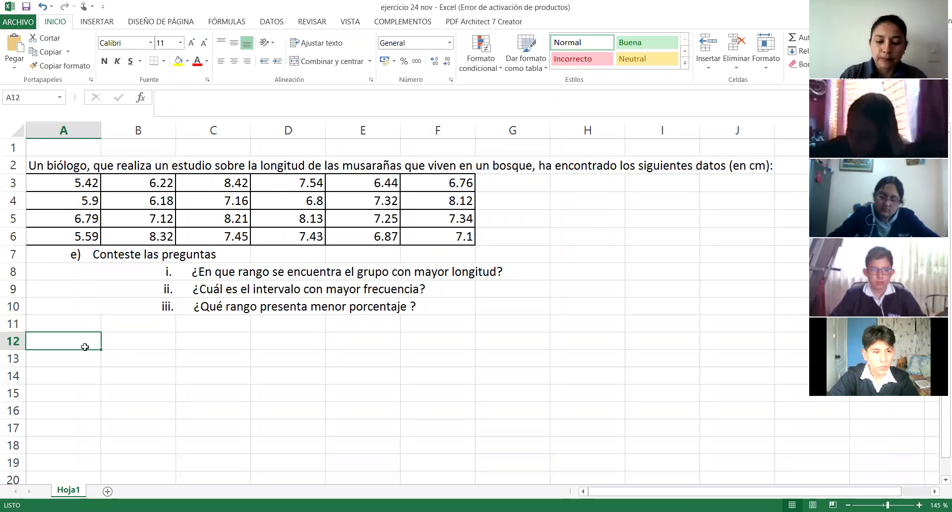
pyautogui.write('li')
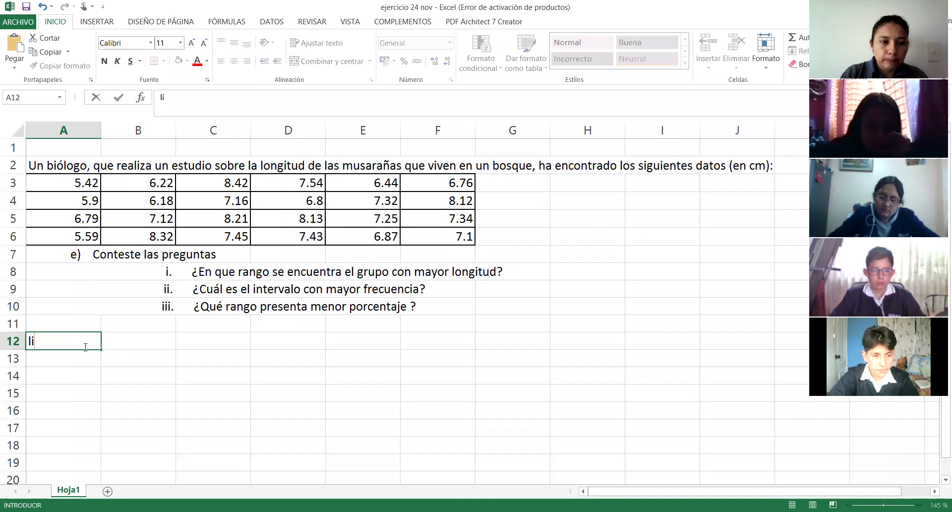
pyautogui.write('m ing')
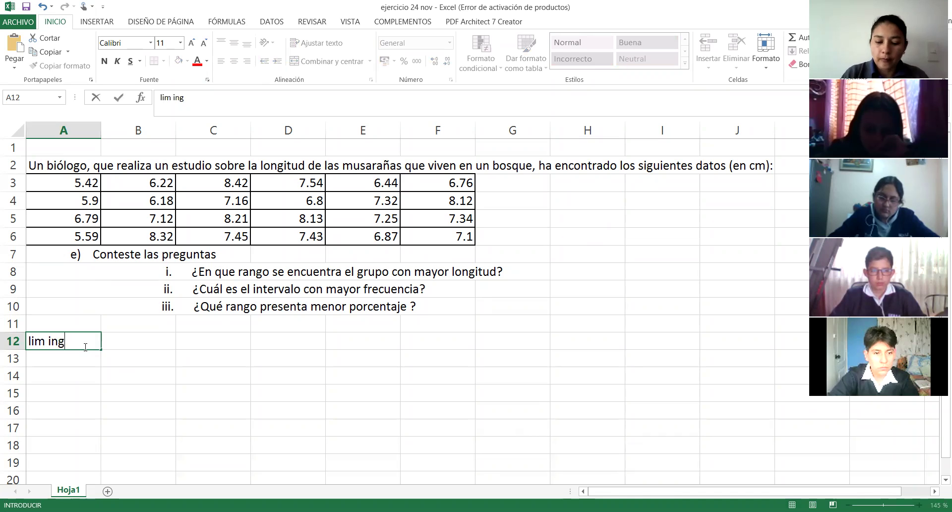
pyautogui.press('BackSpace')
pyautogui.write('f')
pyautogui.press('Tab')
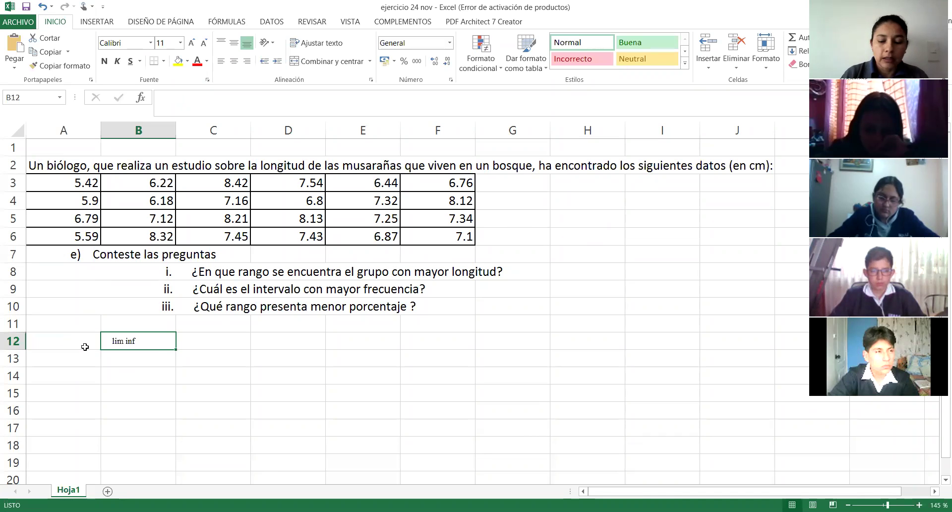
pyautogui.click(85, 346)
pyautogui.press('Tab')
pyautogui.click(84, 347)
pyautogui.write('lim inf')
pyautogui.press('Tab')
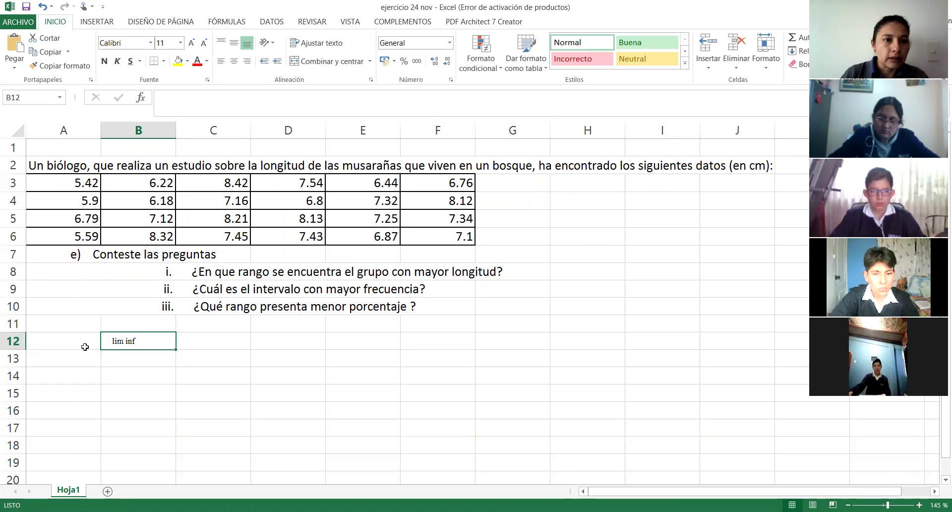
pyautogui.press('Tab')
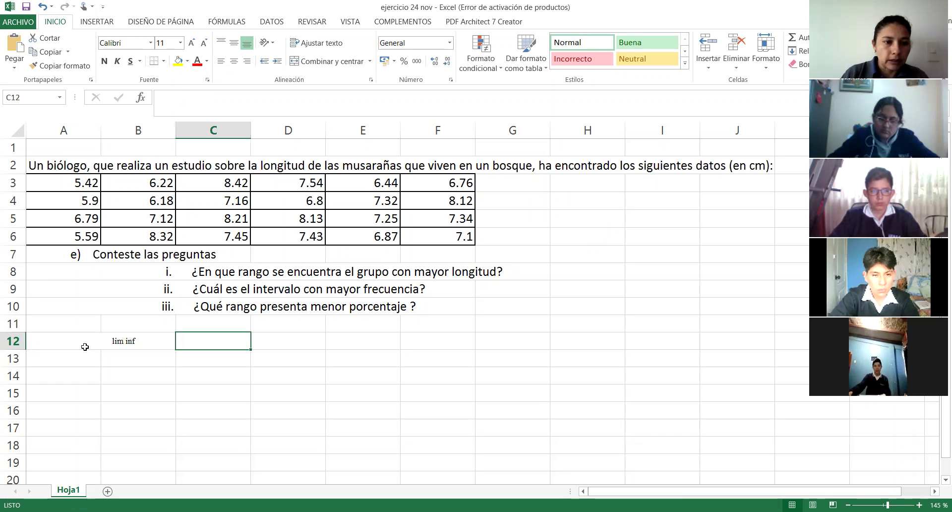
pyautogui.write(';im')
pyautogui.press('BackSpace')
pyautogui.press('BackSpace')
pyautogui.press('BackSpace')
pyautogui.press('Left')
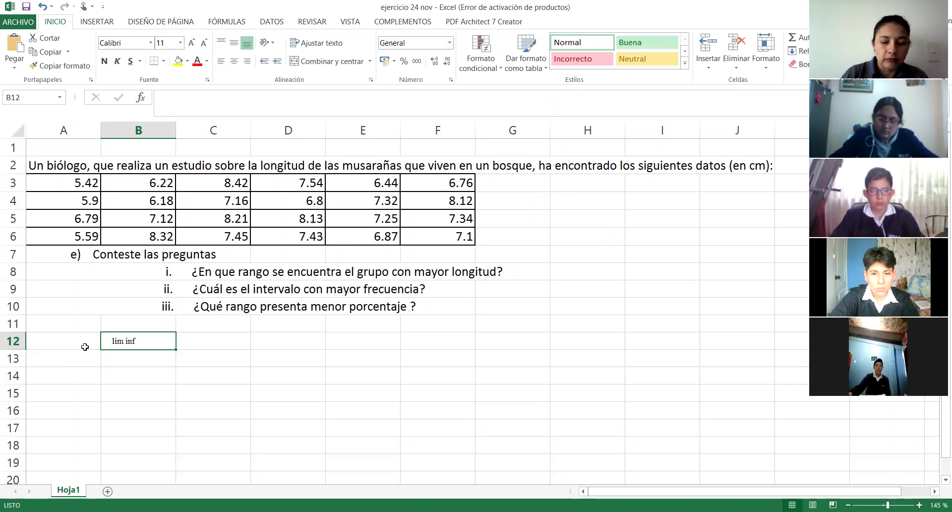
pyautogui.press('Right')
pyautogui.press('Right')
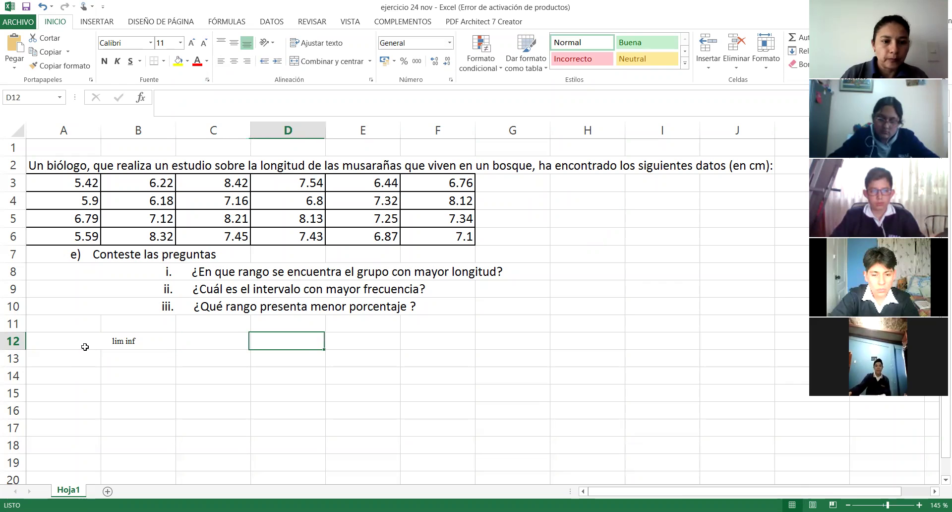
pyautogui.click(121, 343)
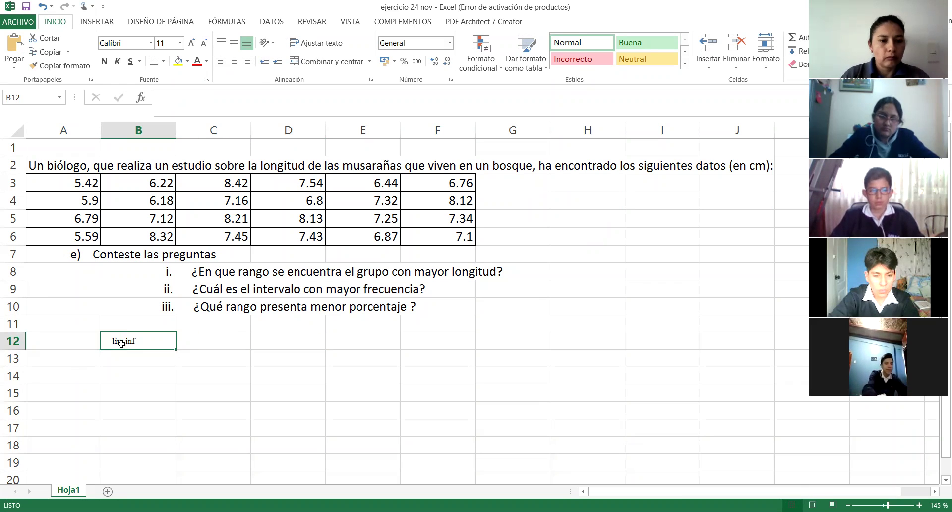
pyautogui.click(229, 347)
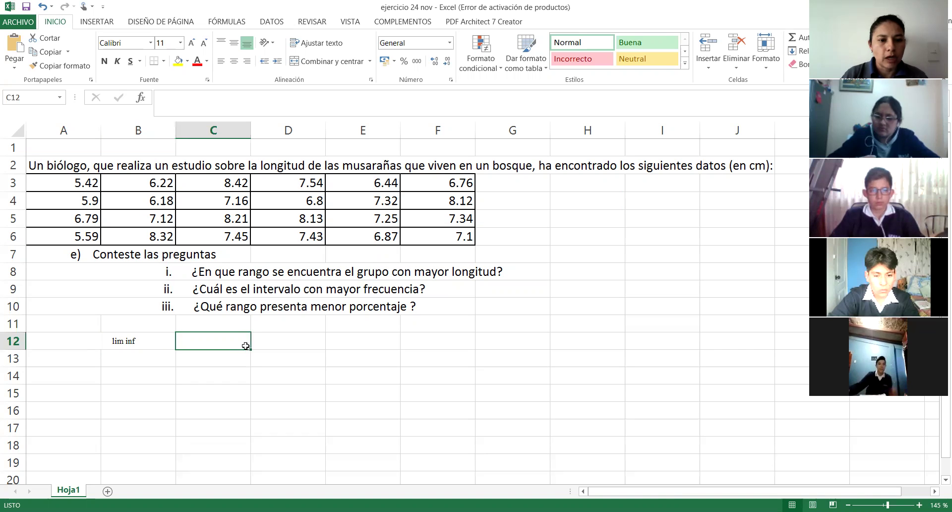
# Step: Enter the class-limit headings "lim inf" in D12 and "lim sup" in E12
pyautogui.click(266, 344)
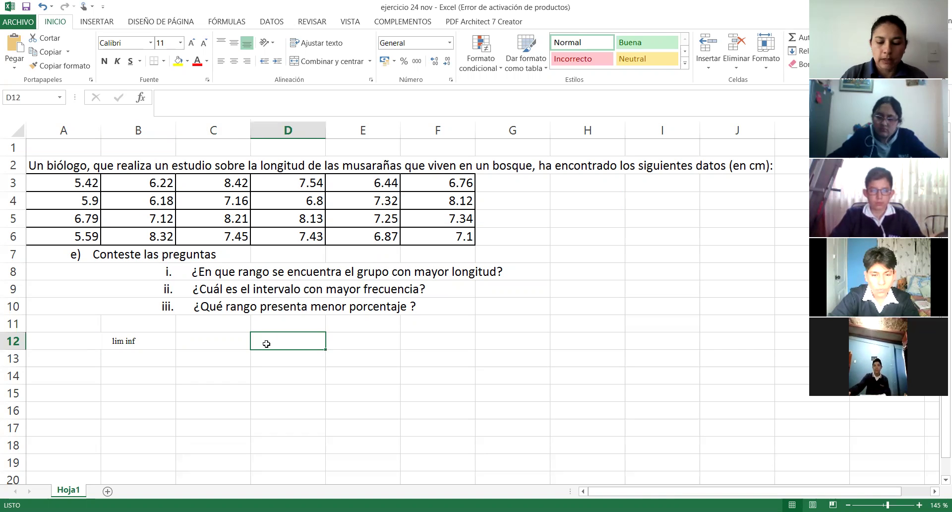
pyautogui.write('lim inf')
pyautogui.press('Tab')
pyautogui.write('l')
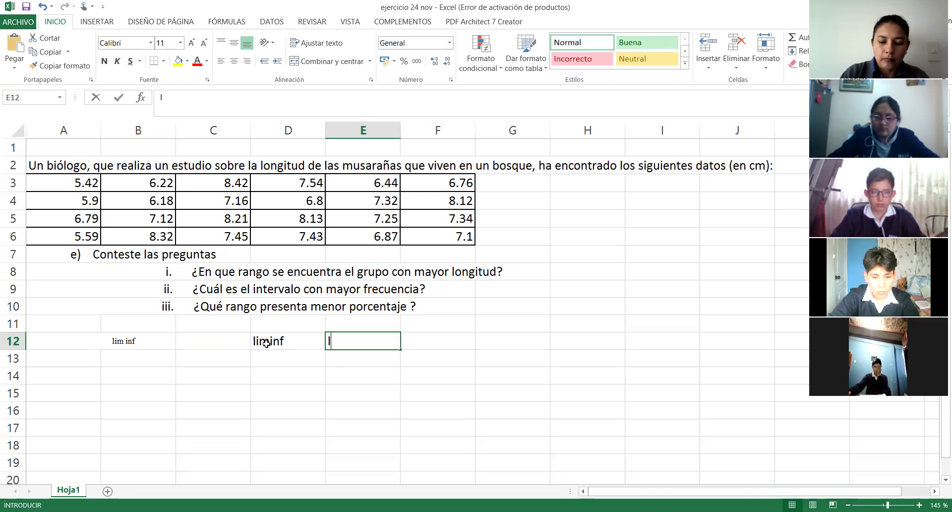
pyautogui.write('im sup')
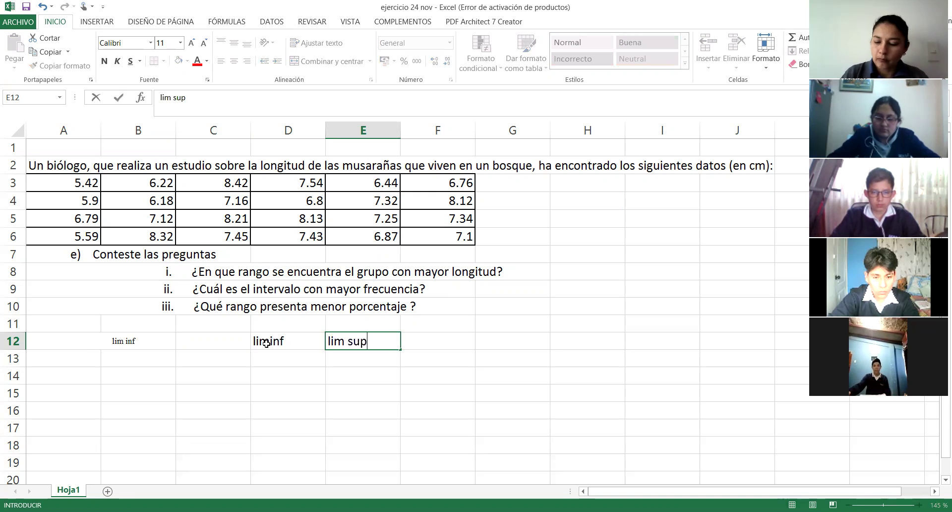
pyautogui.press('Tab')
# Step: Add the heading "marca de clase" in F12, beside the class-limit headings
pyautogui.write('ma')
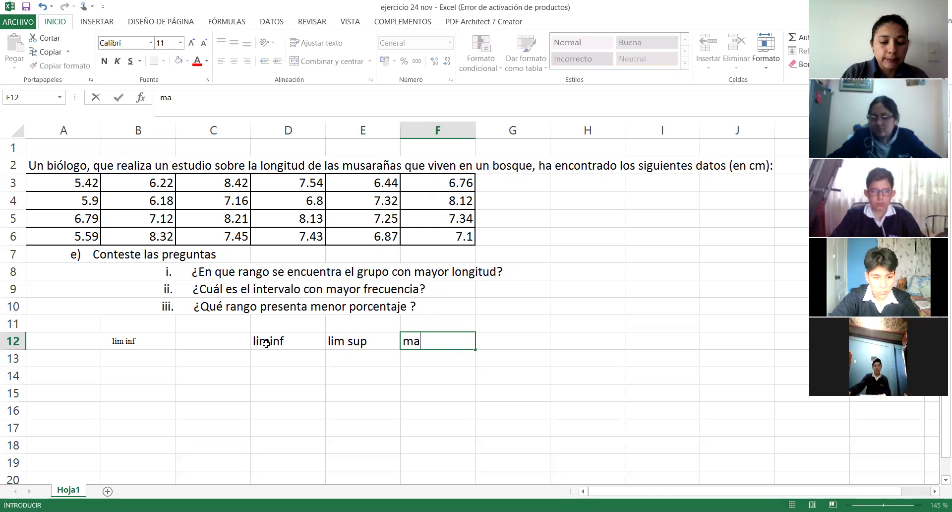
pyautogui.write('rca de clae')
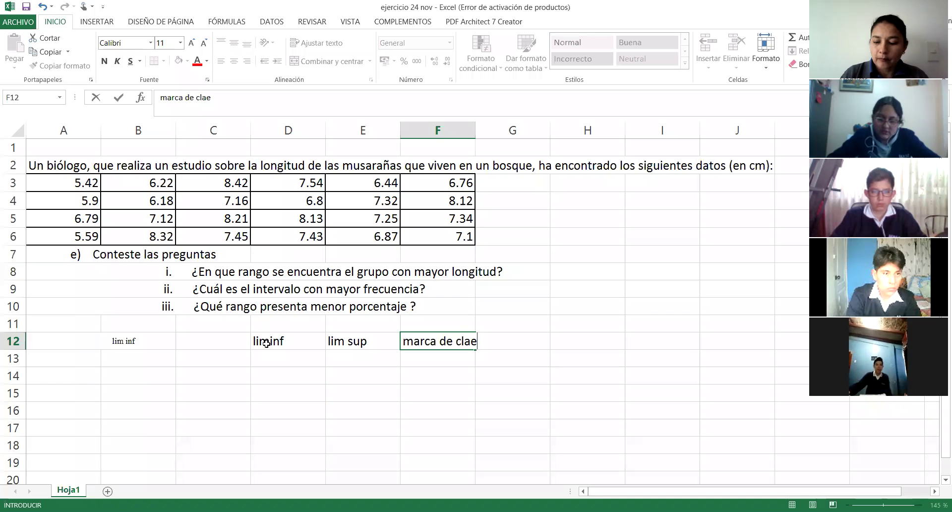
pyautogui.press('BackSpace')
pyautogui.write('se')
pyautogui.press('Tab')
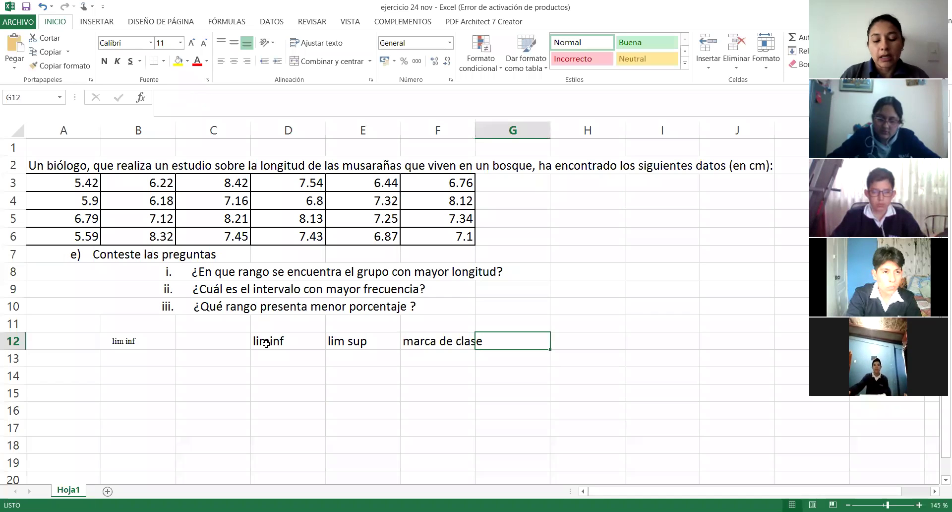
# Step: Enter the frequency headings "fi", "hi", "%", "Fi" and "Hi" in cells G12 through K12
pyautogui.write('fi')
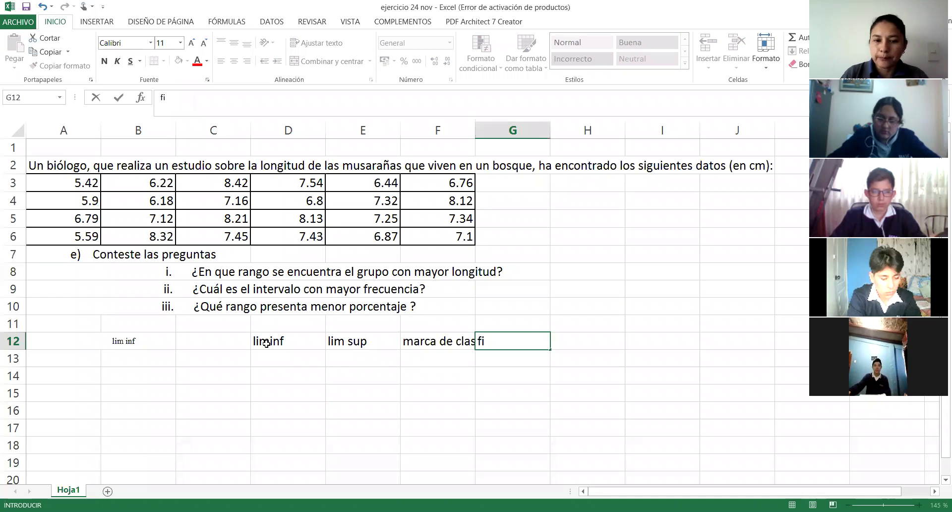
pyautogui.press('Tab')
pyautogui.write('h')
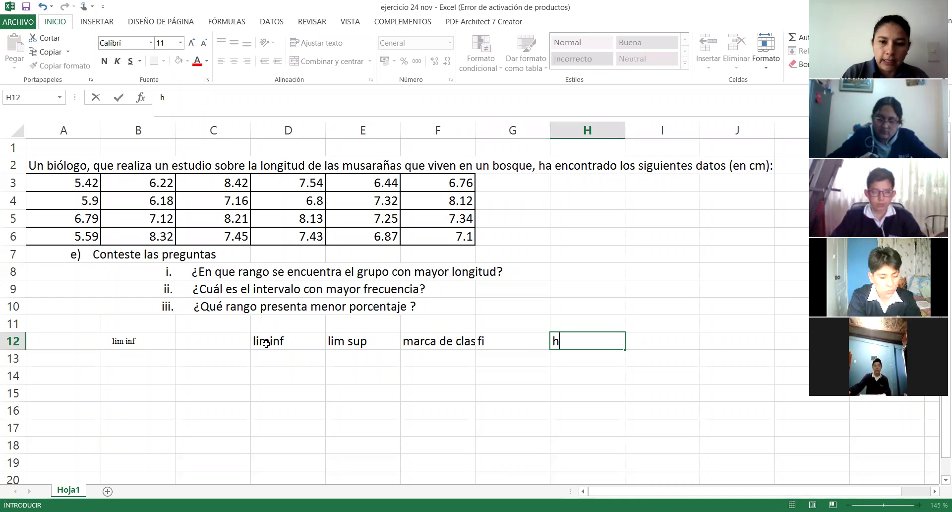
pyautogui.press('Tab')
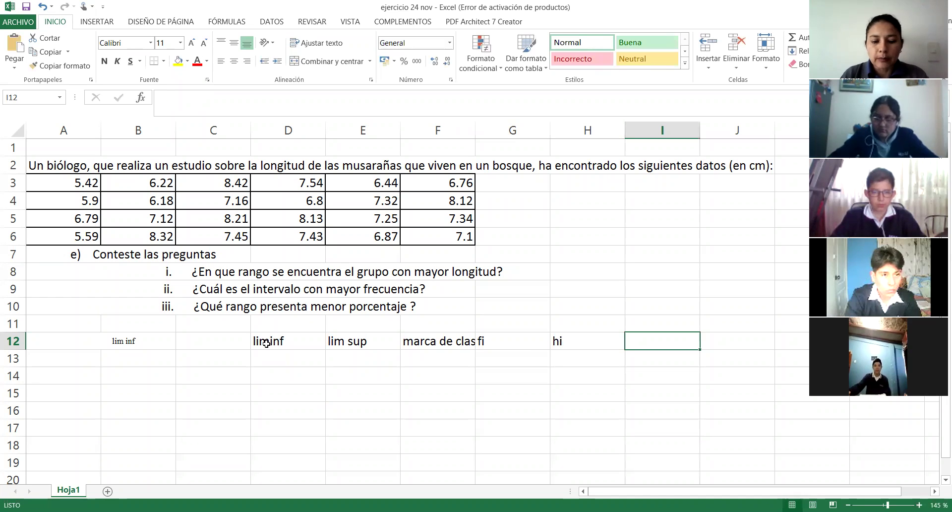
pyautogui.write('%')
pyautogui.press('Tab')
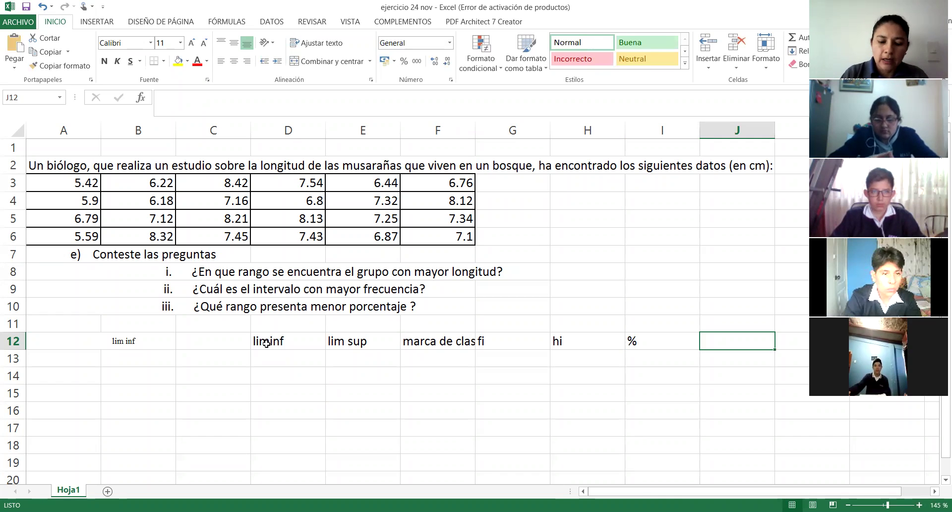
pyautogui.write('Fi')
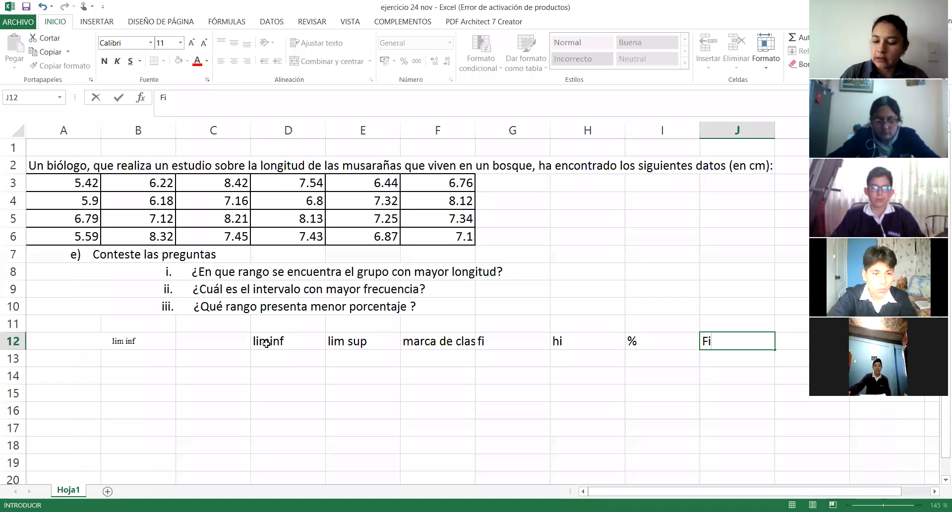
pyautogui.press('Tab')
pyautogui.write('H')
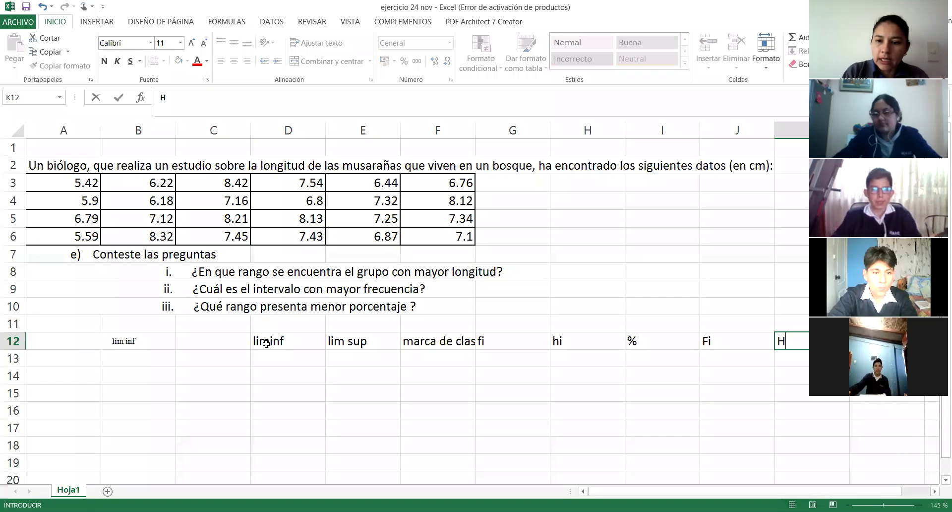
pyautogui.press('Return')
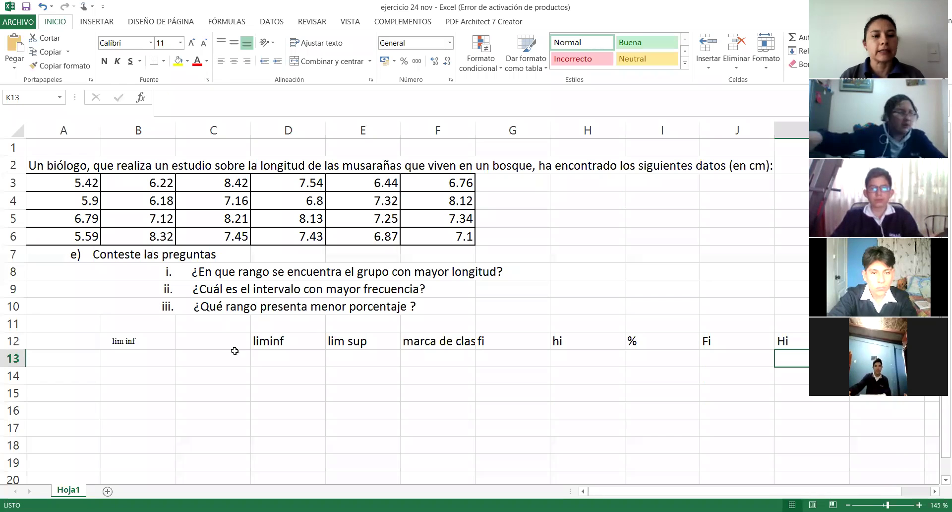
# Step: Merge and center F11:F12 and wrap the "marca de clase" heading inside it
pyautogui.moveTo(440, 323); pyautogui.dragTo(440, 340)
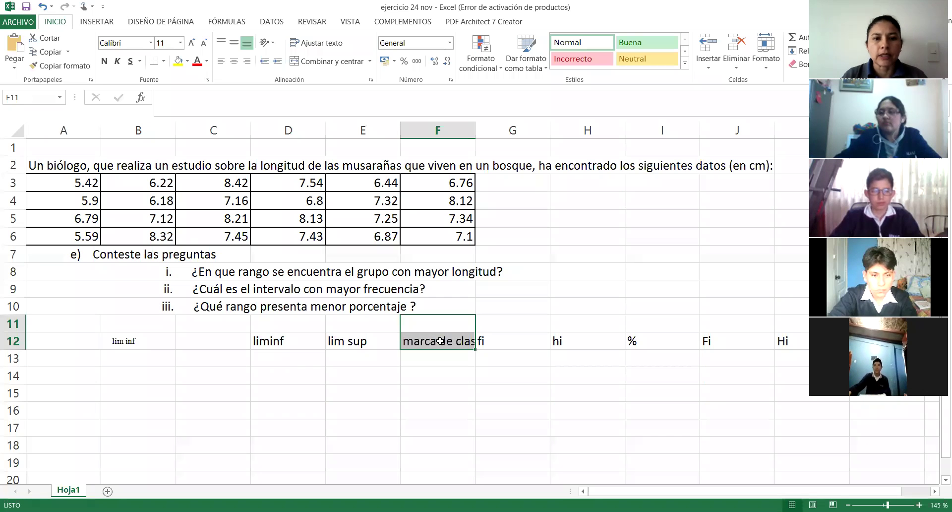
pyautogui.click(336, 65)
pyautogui.click(320, 43)
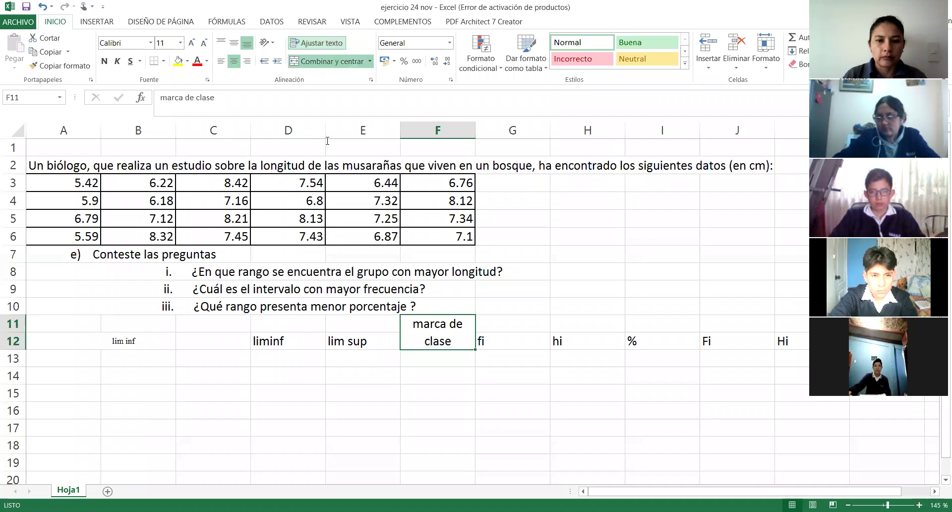
# Step: Fill the table's header block D11:K12 with light green
pyautogui.moveTo(266, 335); pyautogui.dragTo(783, 342)
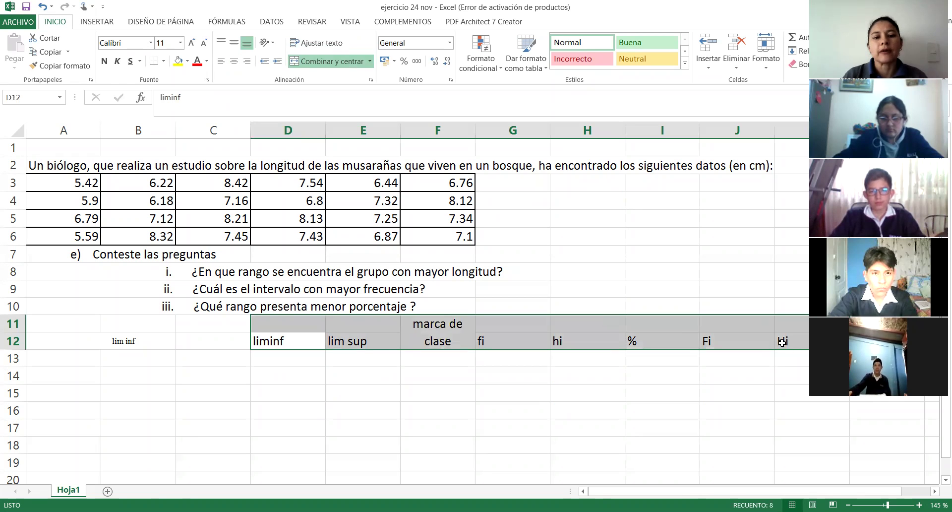
pyautogui.click(188, 61)
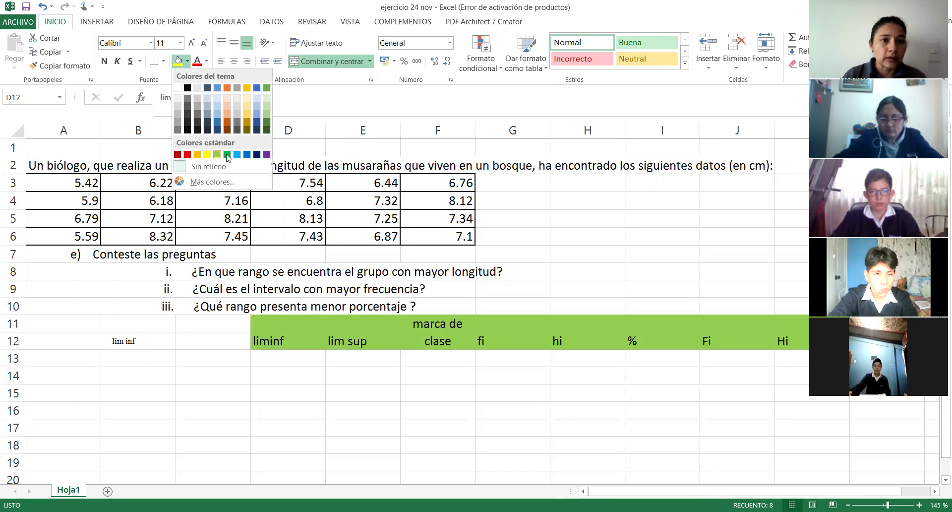
pyautogui.click(266, 106)
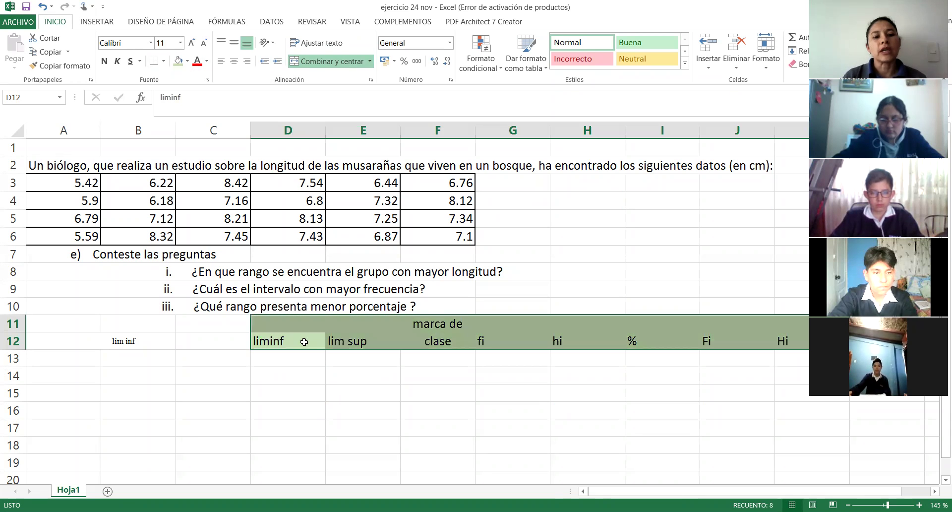
pyautogui.press('Down')
# Step: Merge and center D11:E11 and enter the heading "Intervalo" above the two class-limit headings
pyautogui.moveTo(287, 326); pyautogui.dragTo(360, 327)
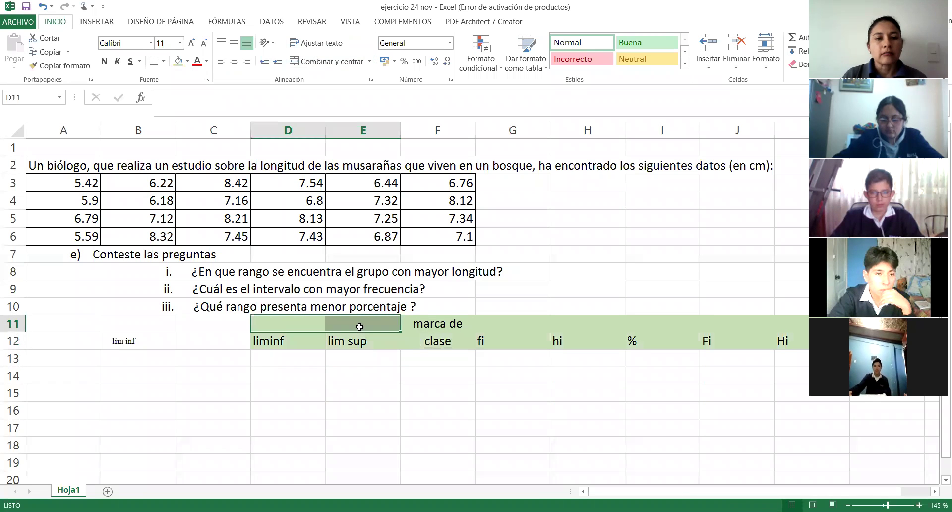
pyautogui.click(323, 61)
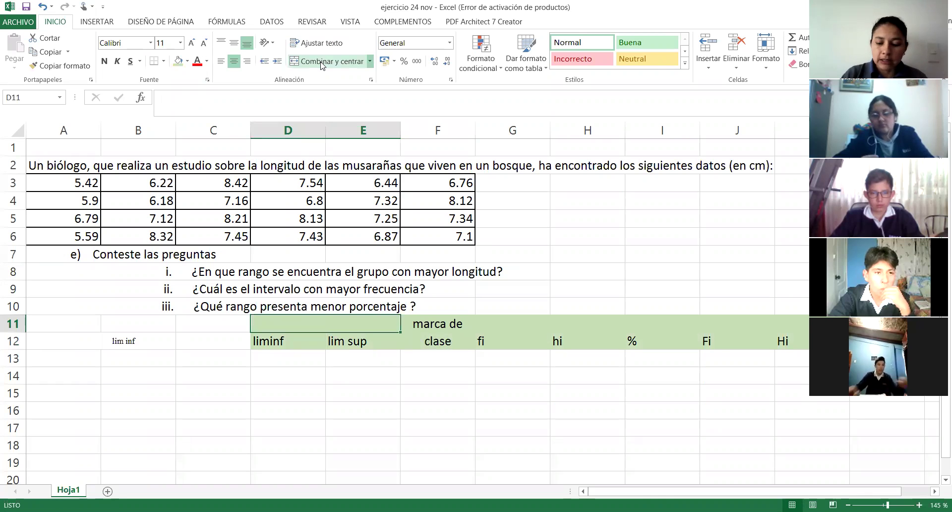
pyautogui.write('Intervalo')
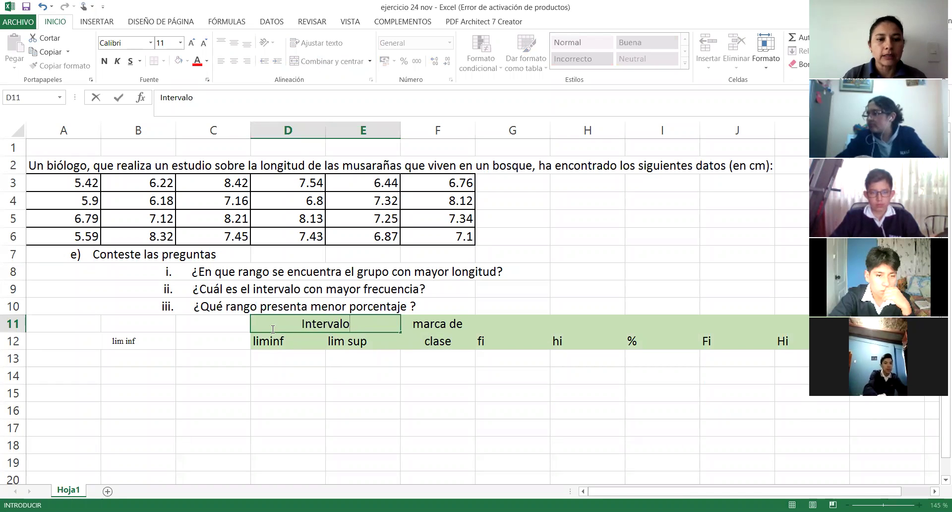
pyautogui.click(274, 351)
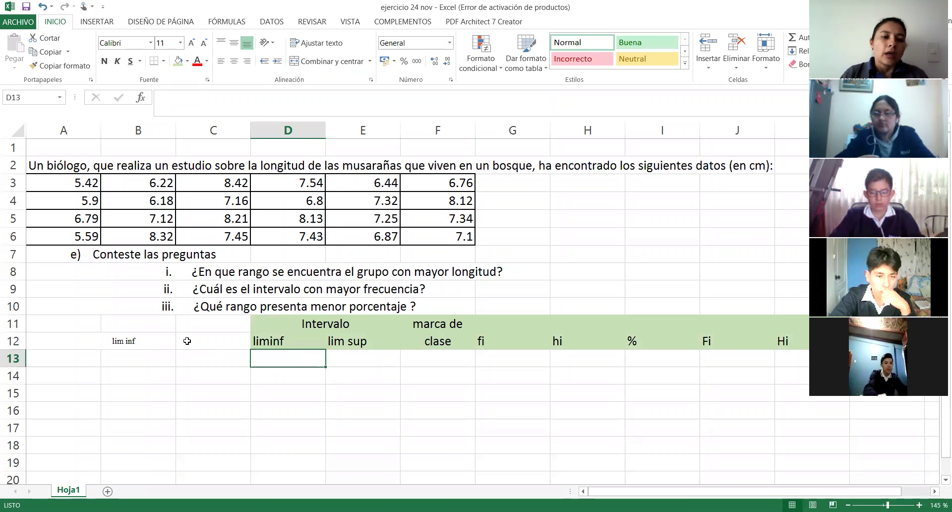
# Step: Enter the label "Rango" in cell A16
pyautogui.press('Down')
pyautogui.press('Left')
pyautogui.press('Left')
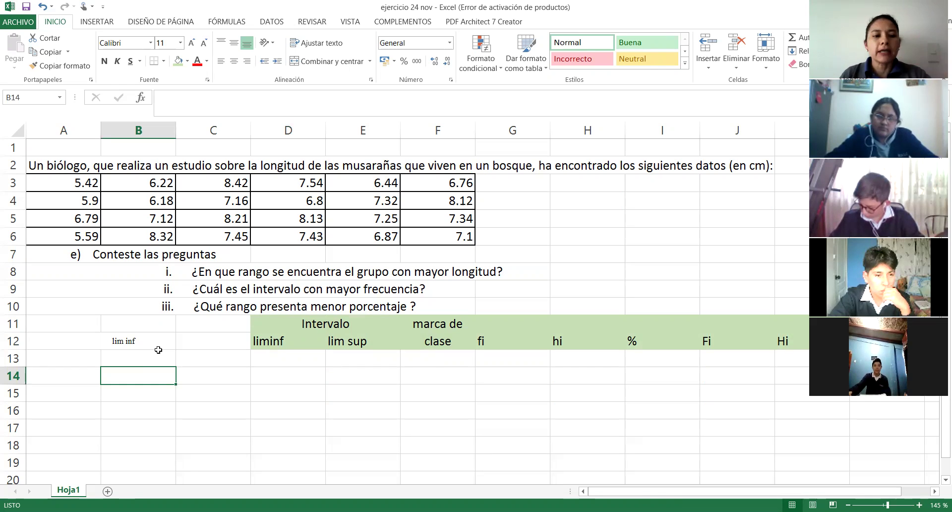
pyautogui.scroll(-2, 158, 349)
pyautogui.scroll(2, 158, 349)
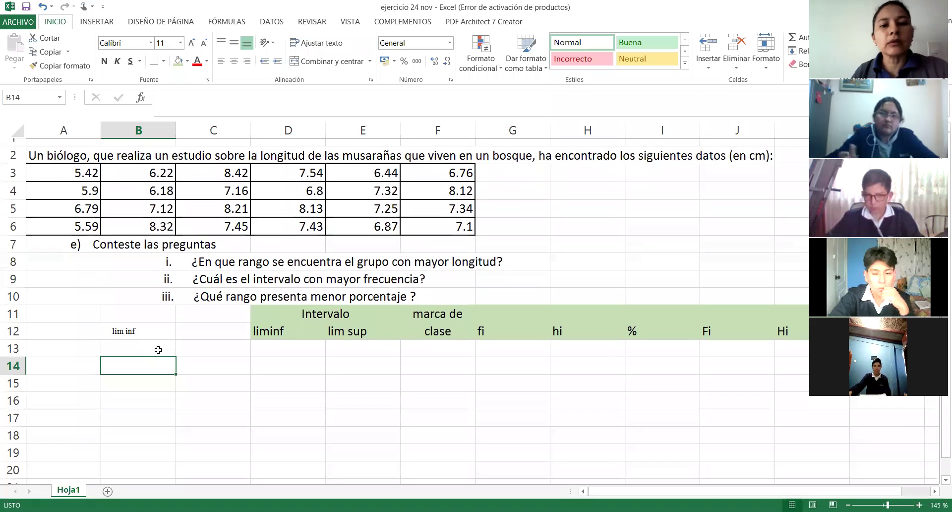
pyautogui.scroll(-1, 158, 350)
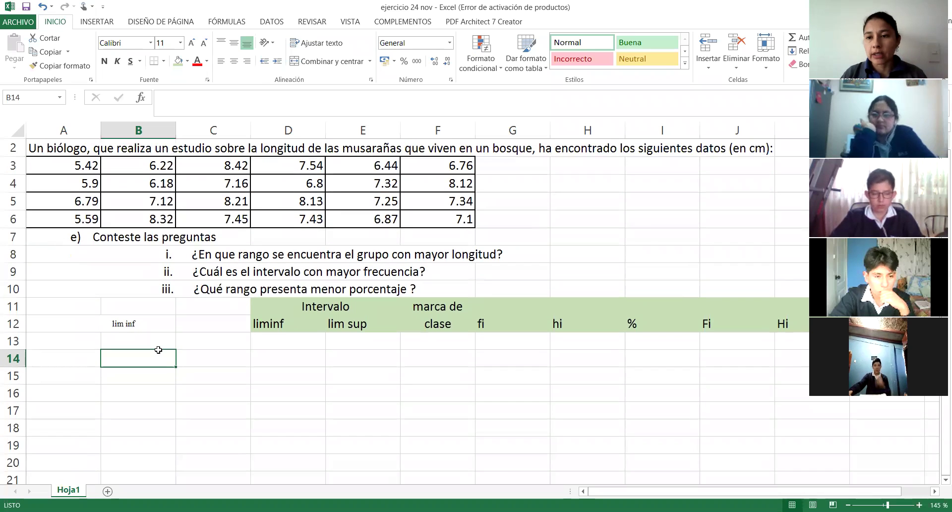
pyautogui.press('Left')
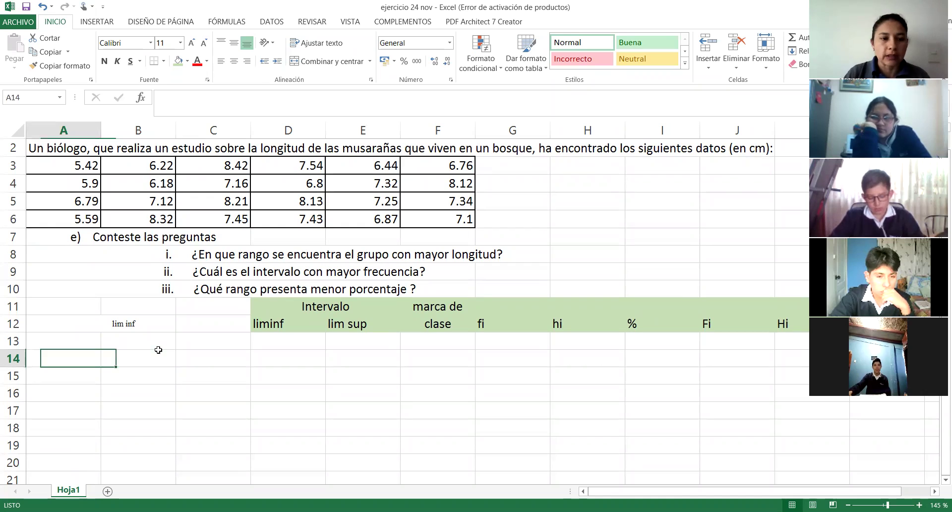
pyautogui.press('Up')
pyautogui.press('Down')
pyautogui.press('Down')
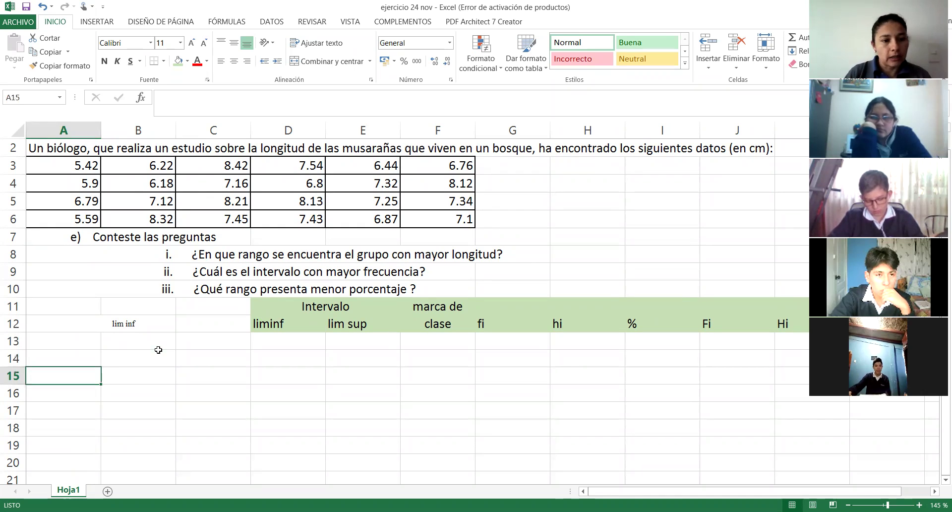
pyautogui.press('Down')
pyautogui.write('Rango')
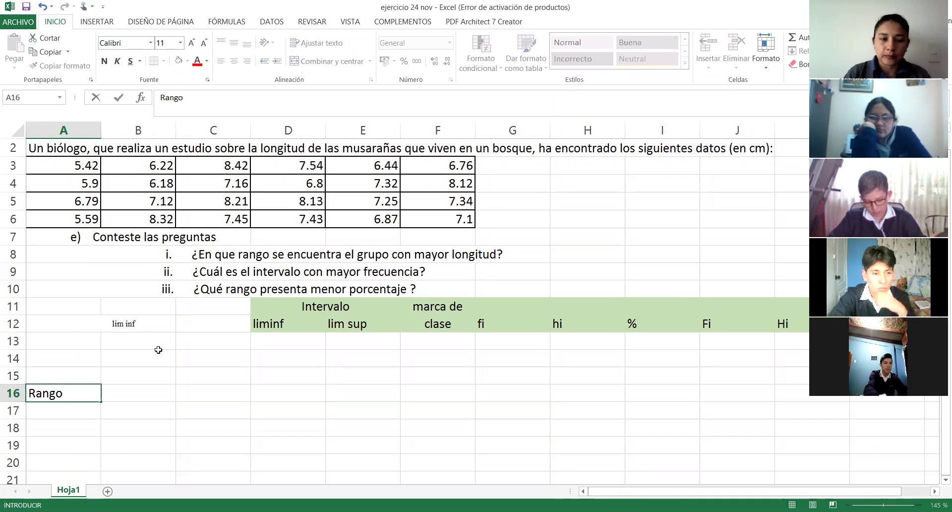
pyautogui.press('Return')
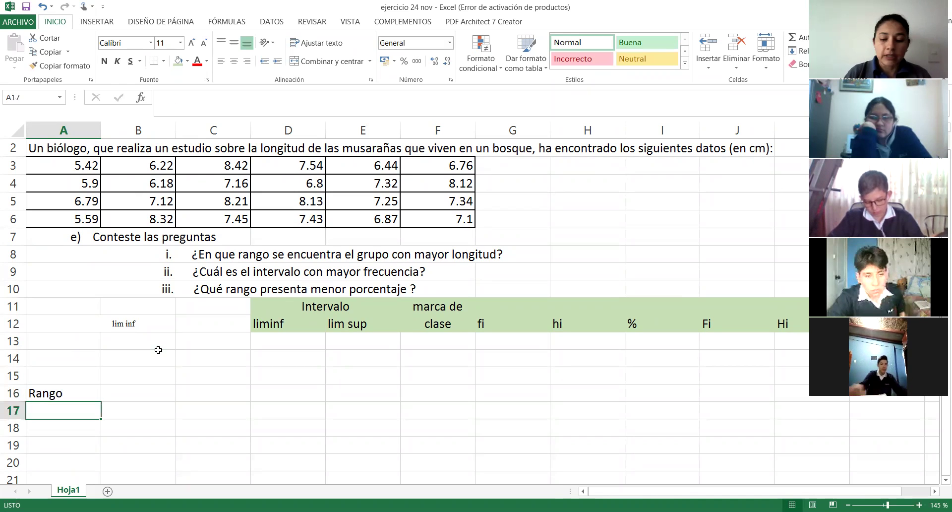
# Step: Add the labels "Intervalos" in A17 and "Amplitud" in A18, below "Rango"
pyautogui.write('Intervalos')
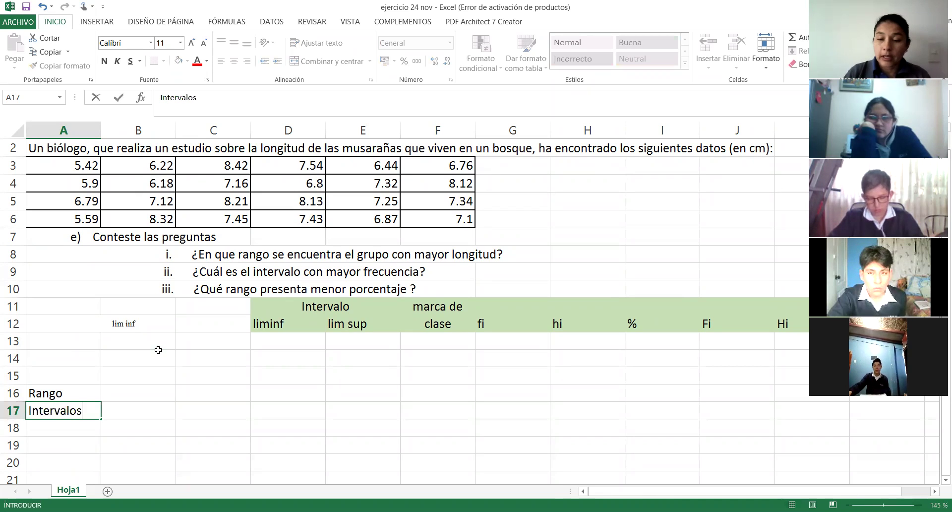
pyautogui.press('Return')
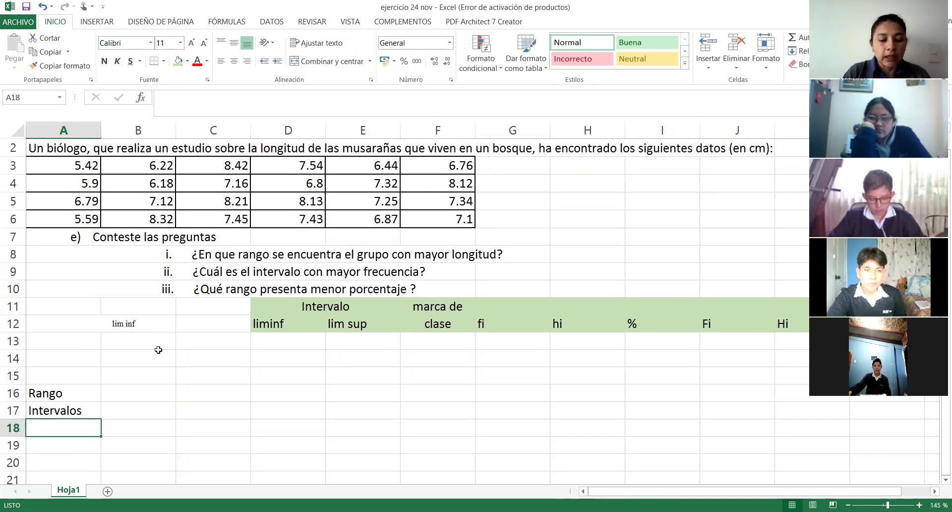
pyautogui.write('Am')
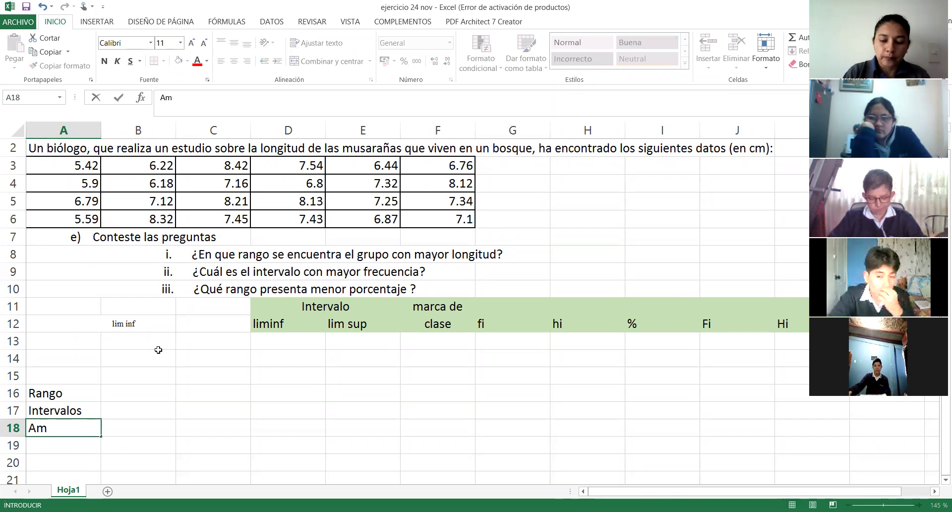
pyautogui.write('plitud')
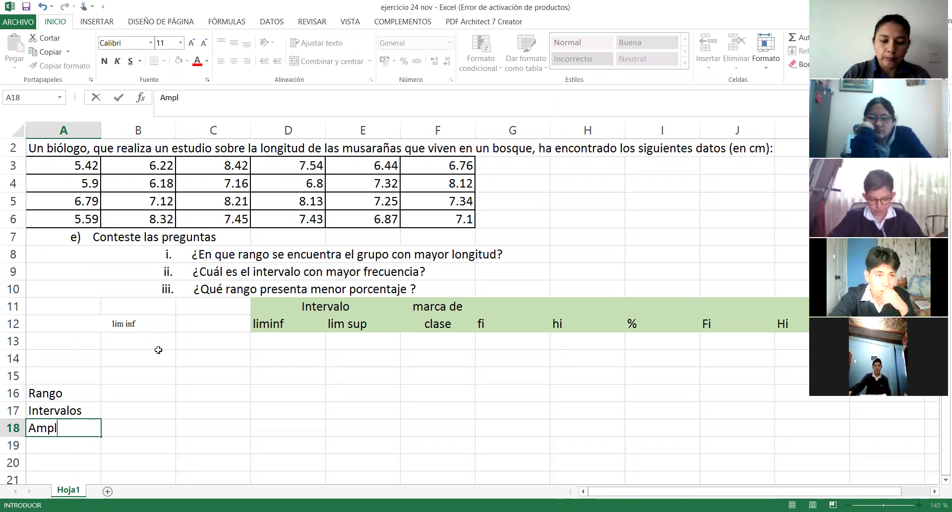
pyautogui.press('Return')
pyautogui.press('Up')
pyautogui.press('Up')
pyautogui.press('Up')
pyautogui.press('Up')
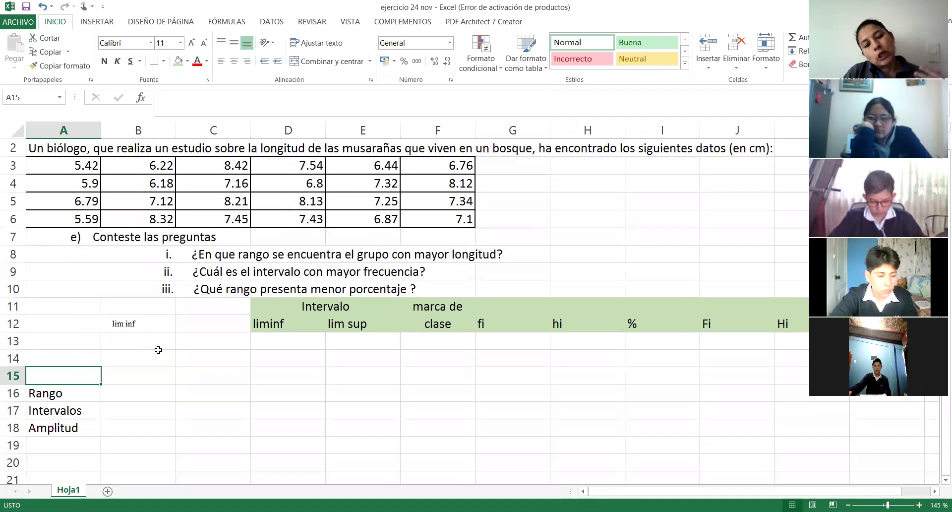
pyautogui.press('Up')
pyautogui.press('Down')
pyautogui.press('Down')
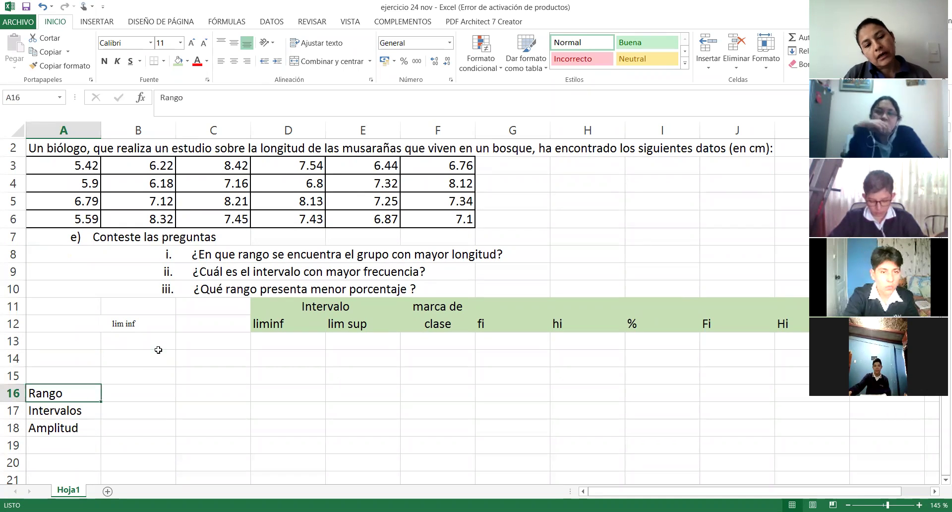
pyautogui.press('Right')
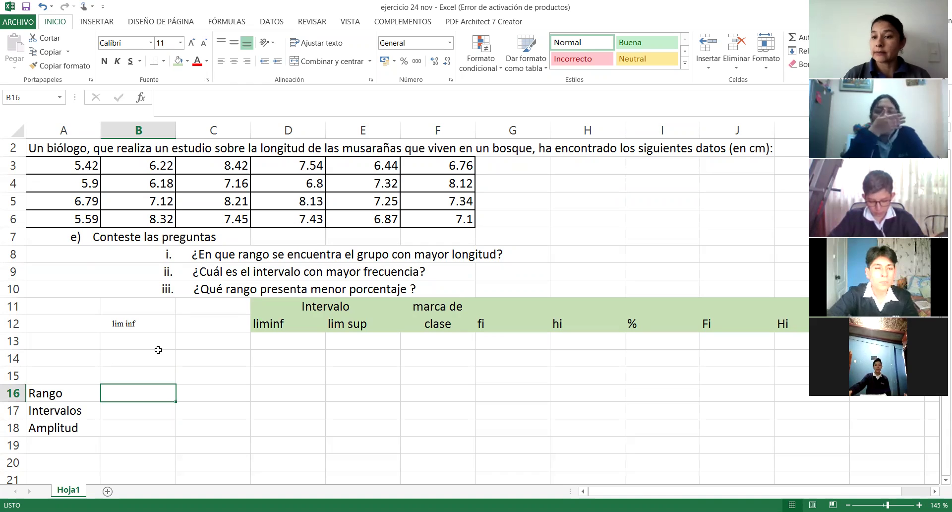
# Step: Replace the "lim inf" text in cell A12 with the note "Rango = v max - v min"
pyautogui.press('Up')
pyautogui.press('Up')
pyautogui.press('Up')
pyautogui.press('Left')
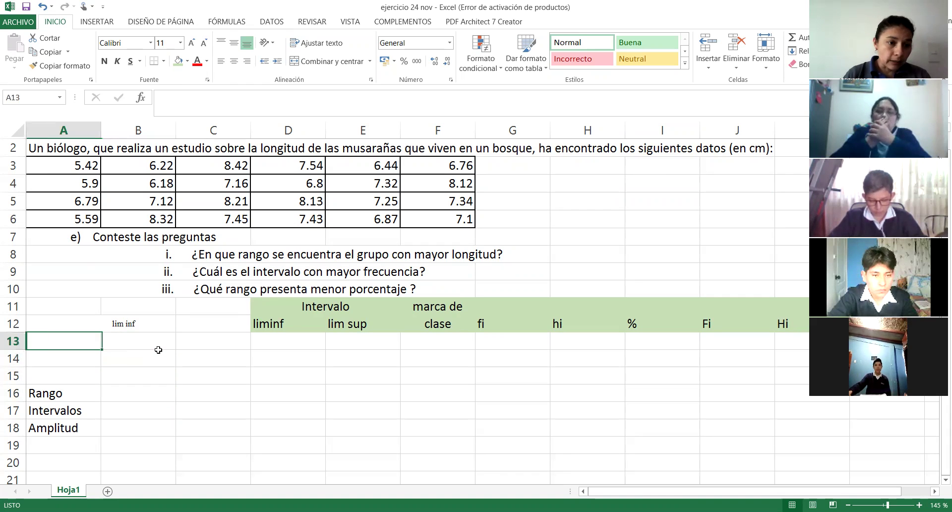
pyautogui.press('Up')
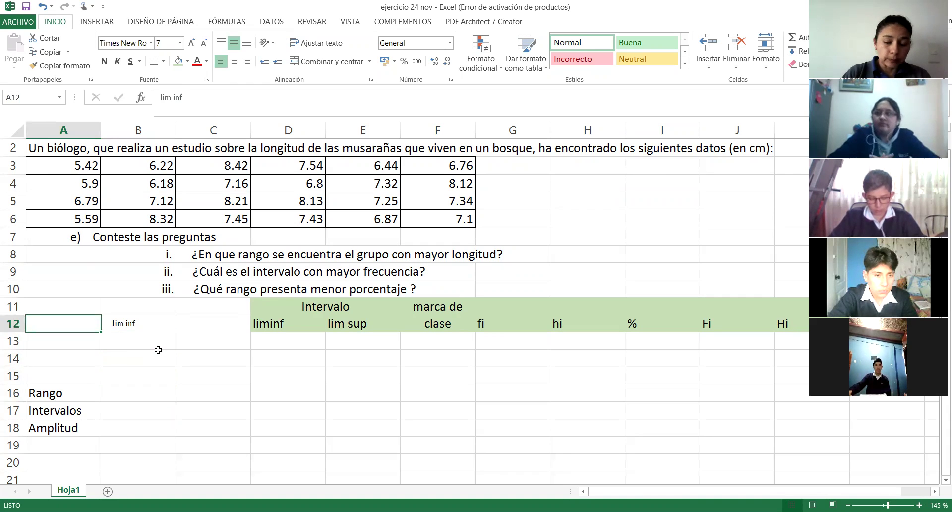
pyautogui.write('Rango =')
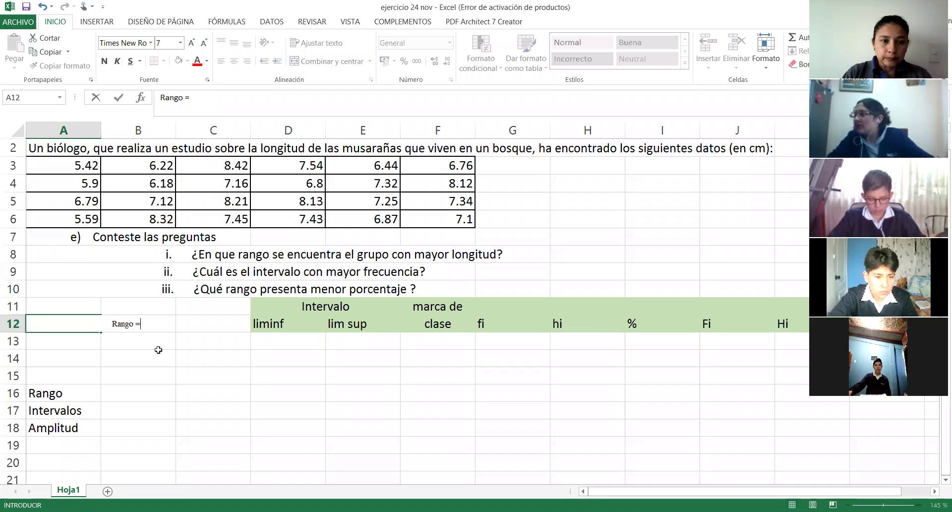
pyautogui.write(' v ')
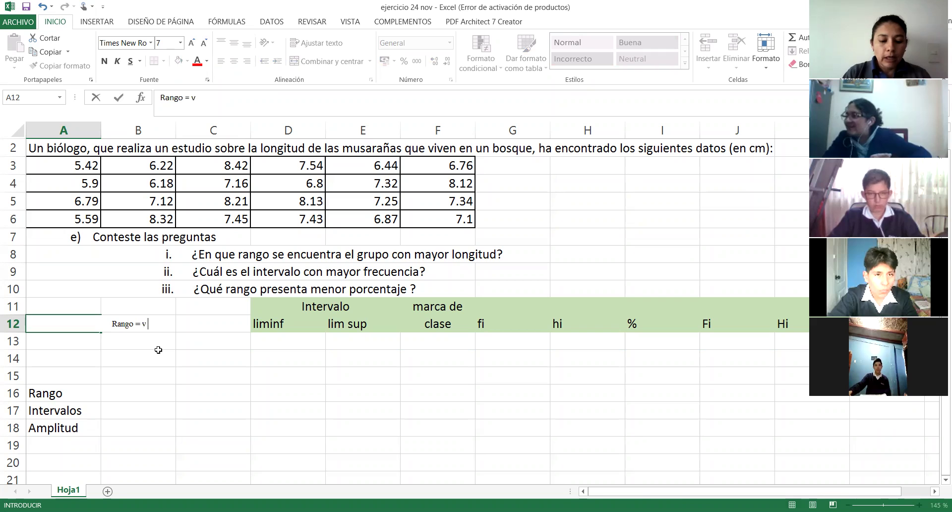
pyautogui.write('max - v')
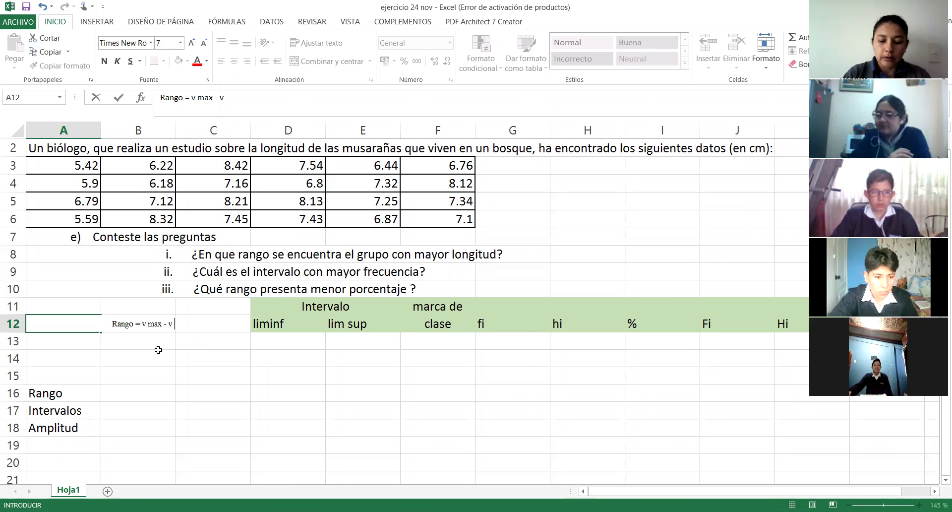
pyautogui.write(' min')
pyautogui.press('Return')
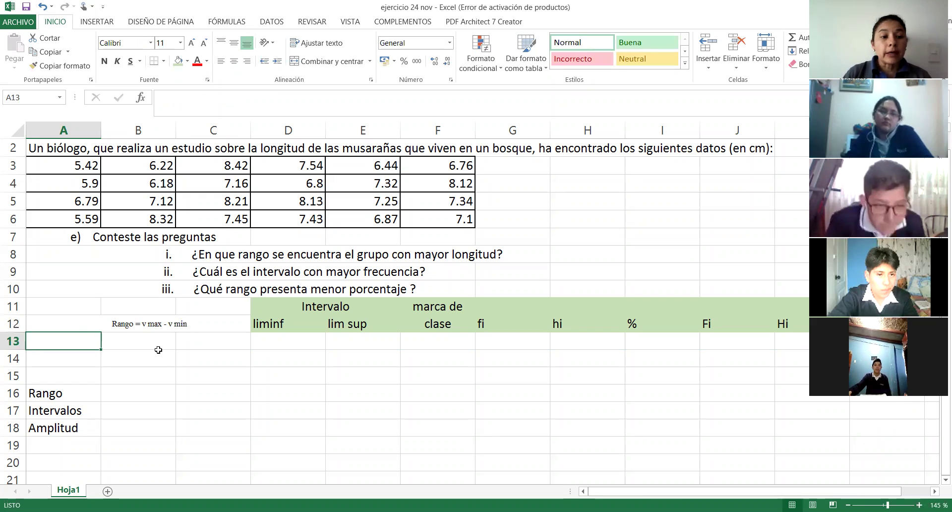
# Step: Enlarge the range formula note in A12 to font size 9
pyautogui.click(74, 326)
pyautogui.click(191, 43)
pyautogui.click(192, 42)
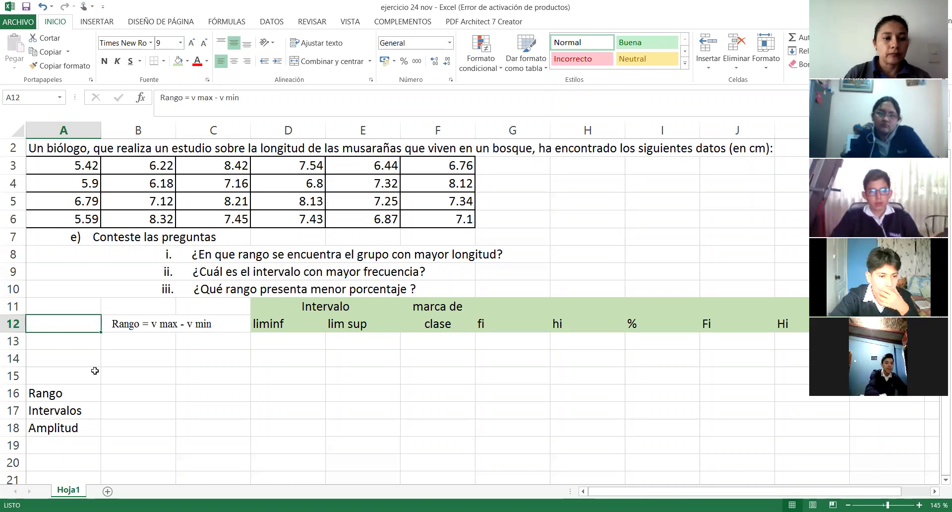
# Step: Add the labels "V max" in A14 and "Vmin" in A15, above "Rango"
pyautogui.click(63, 355)
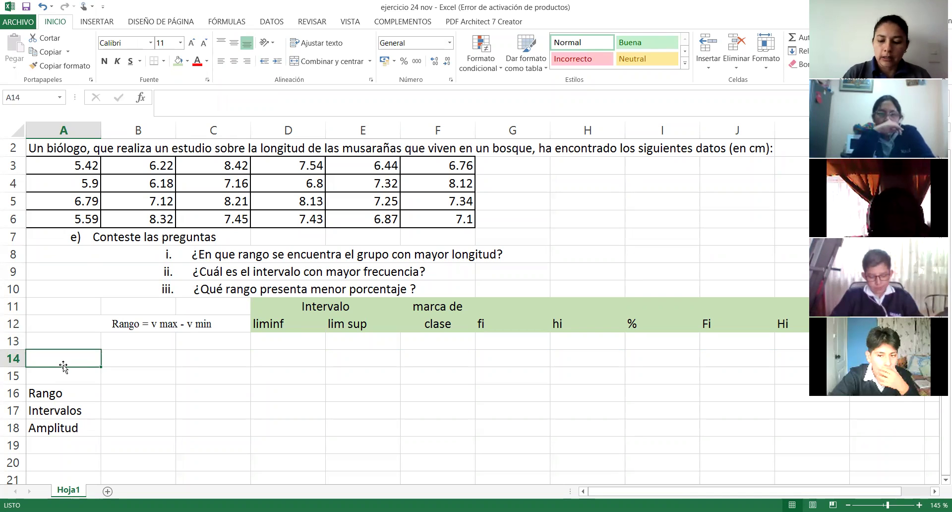
pyautogui.write('V max')
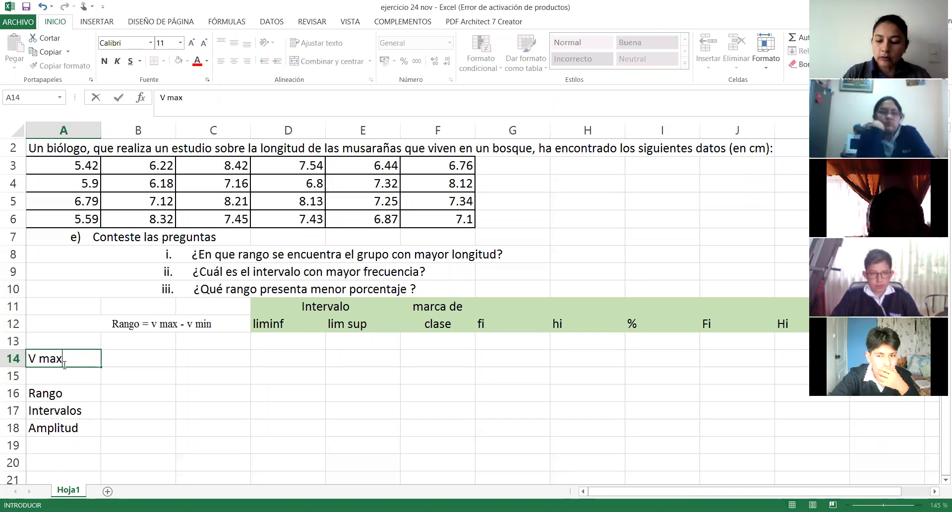
pyautogui.press('Return')
pyautogui.write('Vmin')
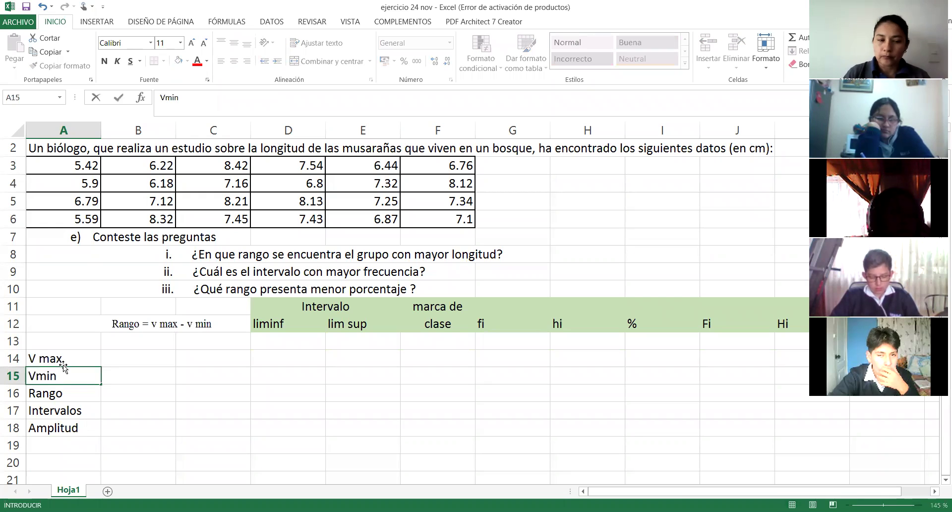
pyautogui.press('Tab')
# Step: Calculate the maximum shrew length in B14 with the formula =max(A3:F6)
pyautogui.press('Up')
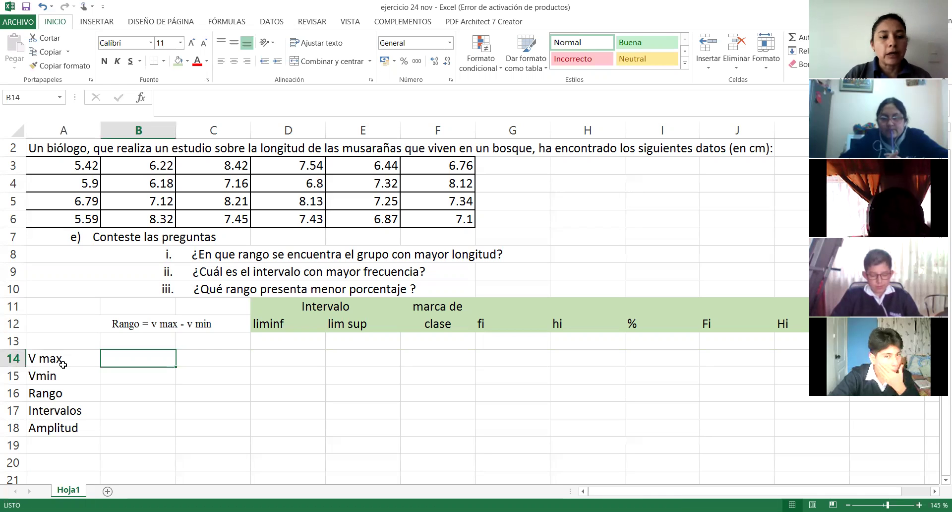
pyautogui.write('=')
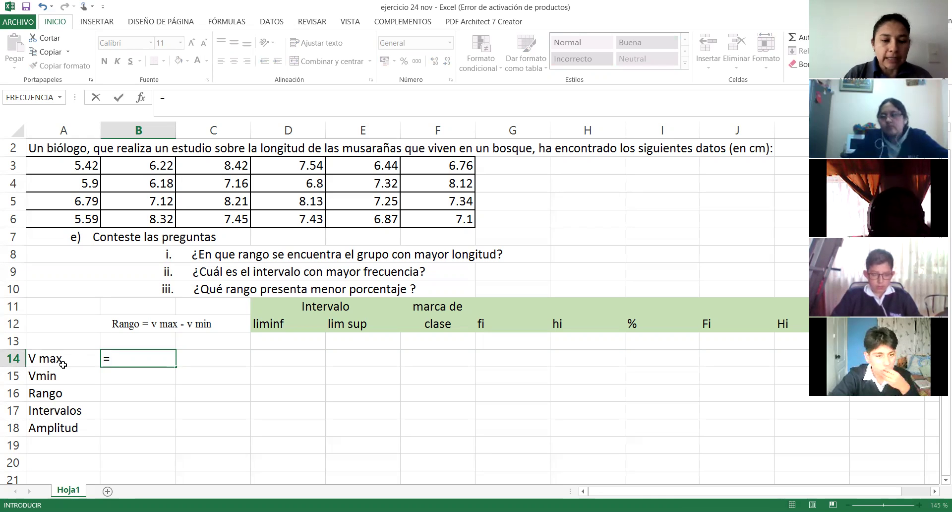
pyautogui.write('max')
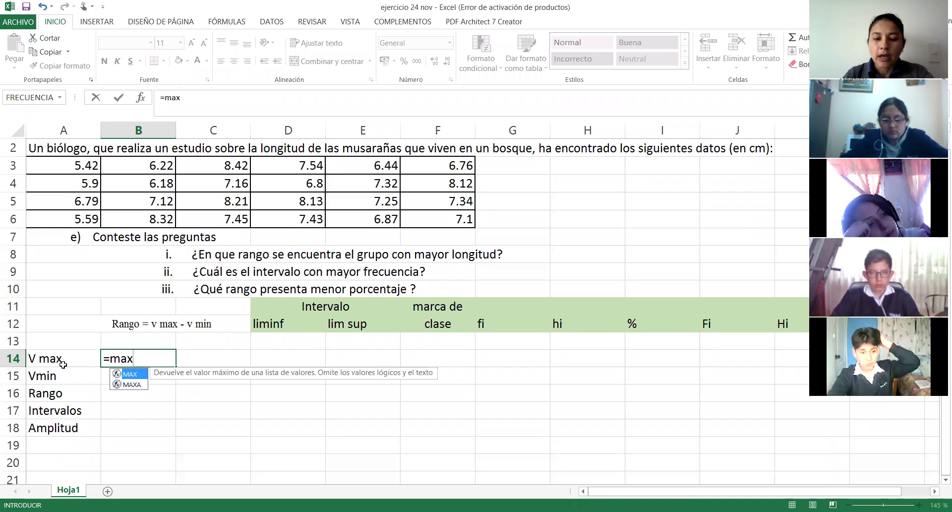
pyautogui.write('(')
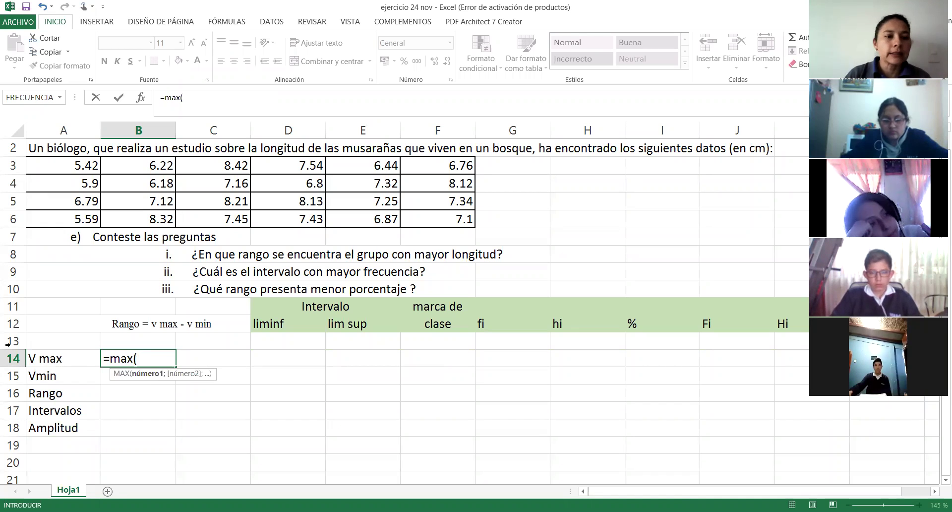
pyautogui.click(33, 163)
pyautogui.moveTo(151, 180); pyautogui.dragTo(429, 216)
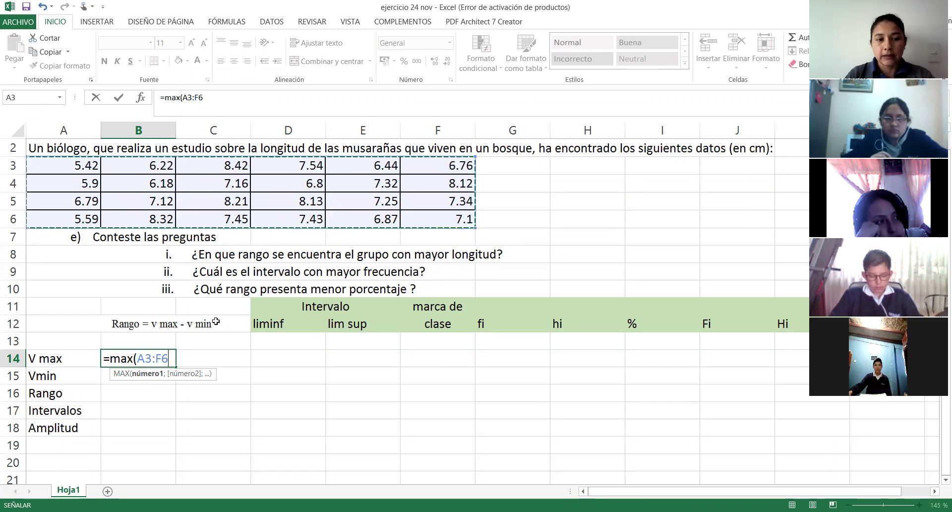
pyautogui.write(')')
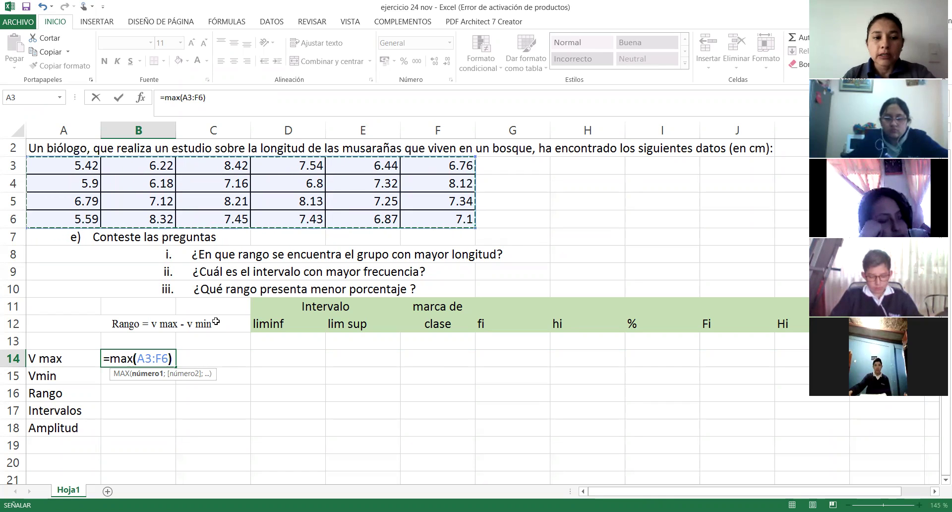
pyautogui.press('Return')
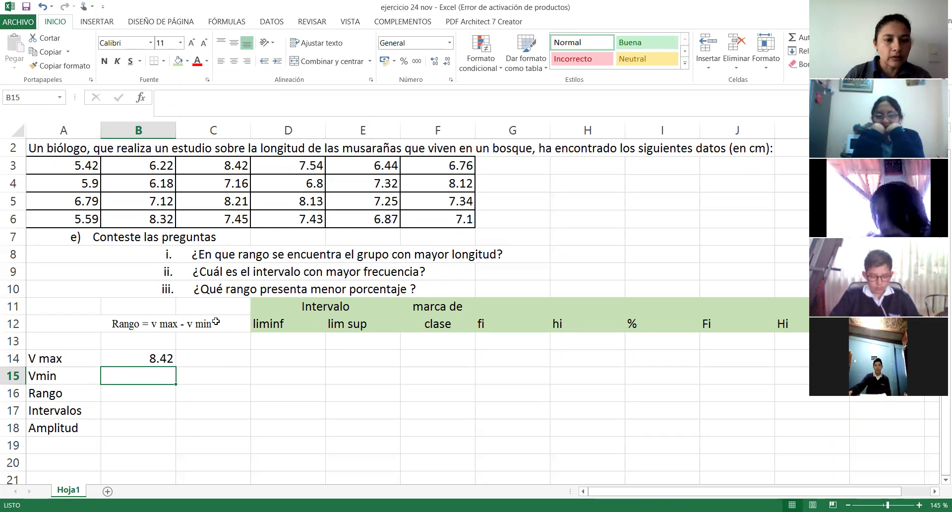
pyautogui.press('Up')
pyautogui.press('Down')
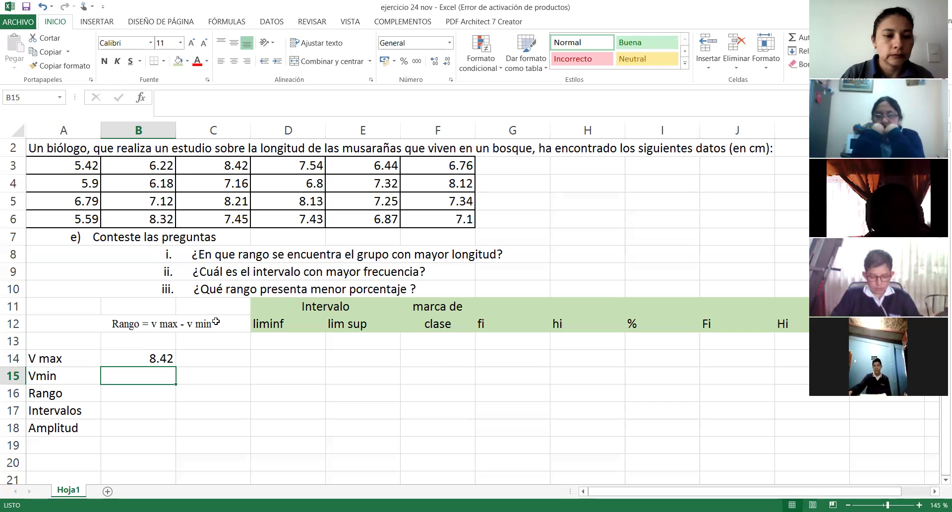
# Step: Calculate the minimum shrew length in B15 with the MIN function over A3:F6
pyautogui.write('=')
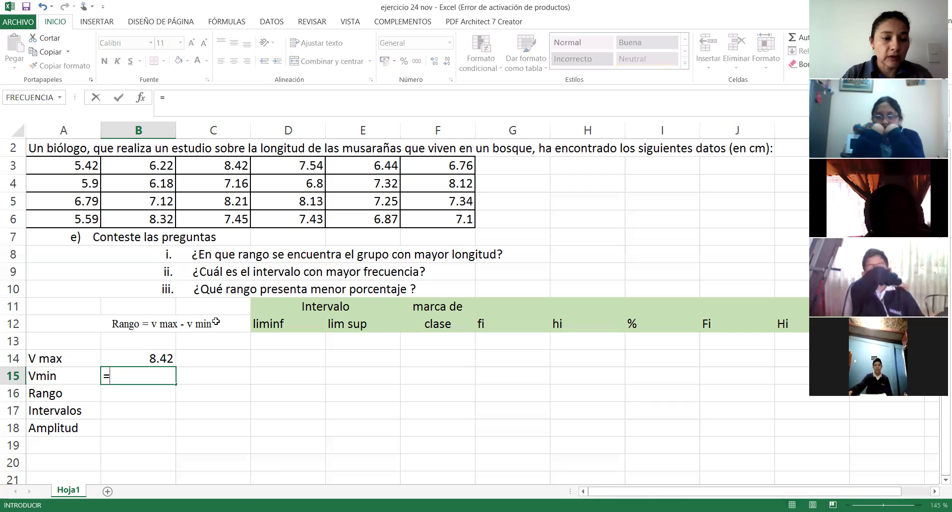
pyautogui.write('min')
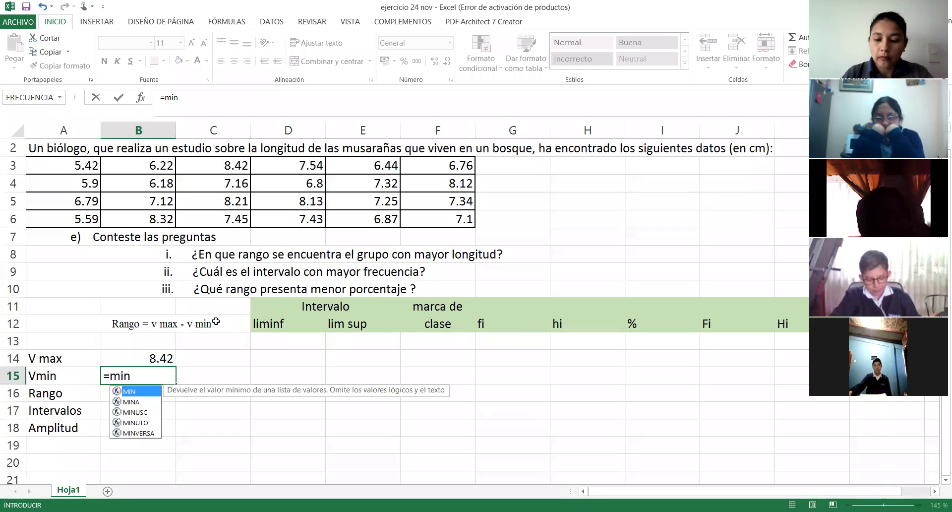
pyautogui.write('(')
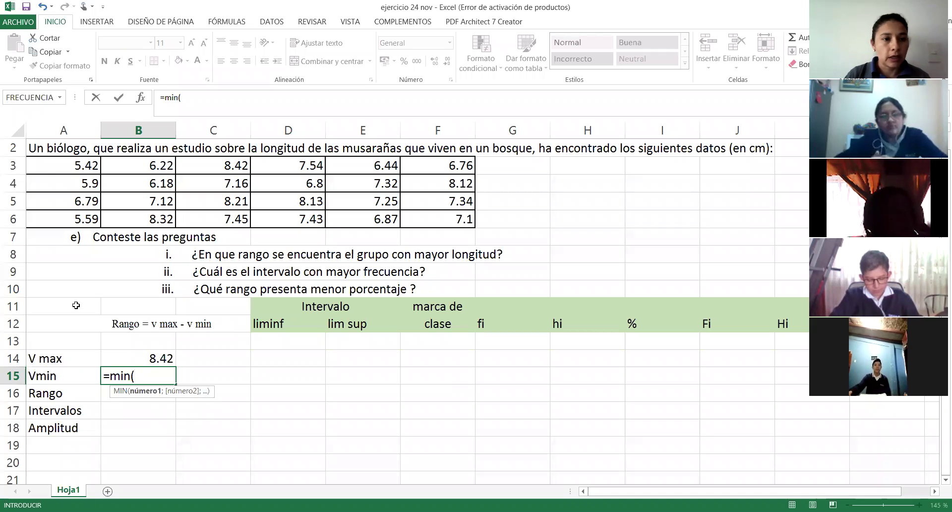
pyautogui.click(51, 171)
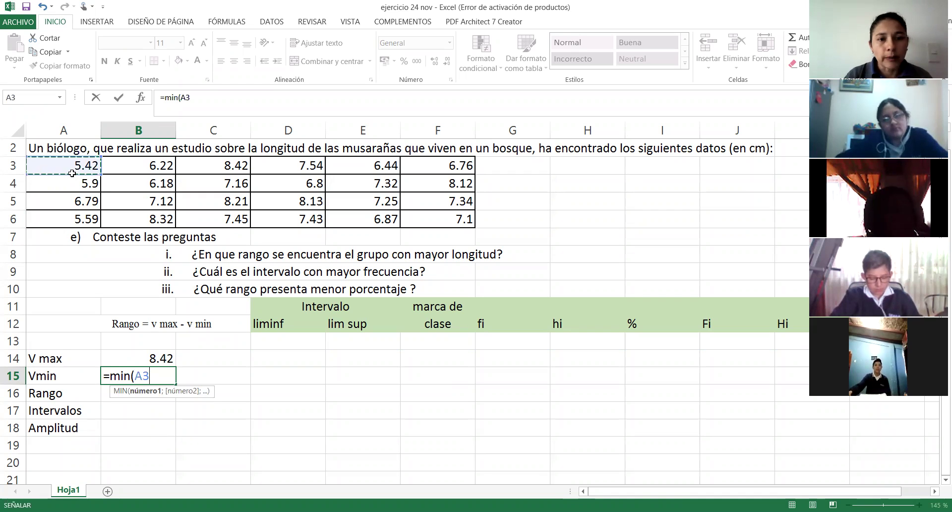
pyautogui.moveTo(72, 173); pyautogui.dragTo(422, 214)
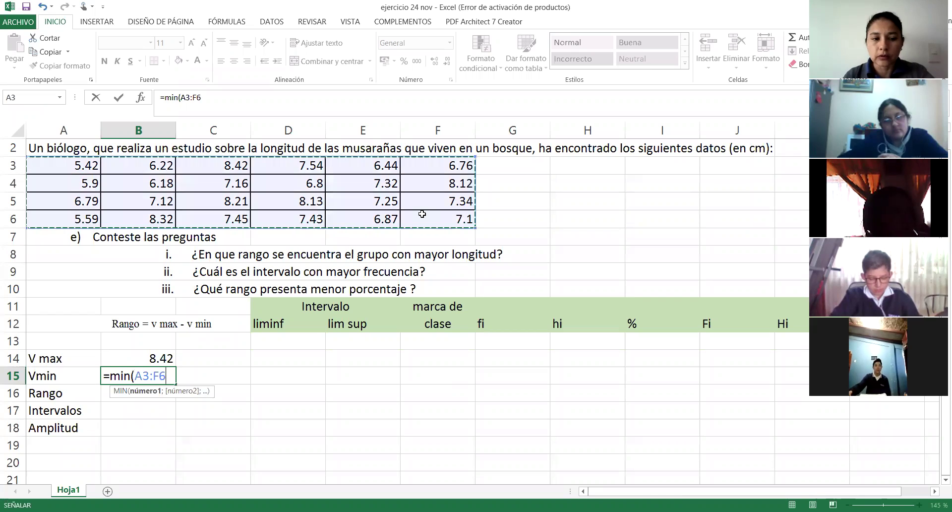
pyautogui.press('Return')
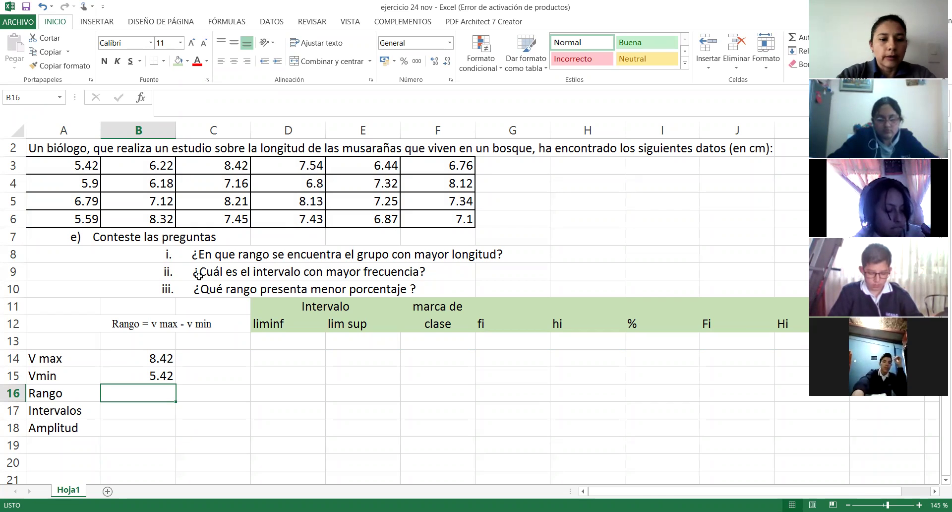
# Step: Format the range formula note in A12 as bold red text at size 12
pyautogui.keyDown('ctrl'); pyautogui.scroll(3, 199, 276); pyautogui.keyUp('ctrl')
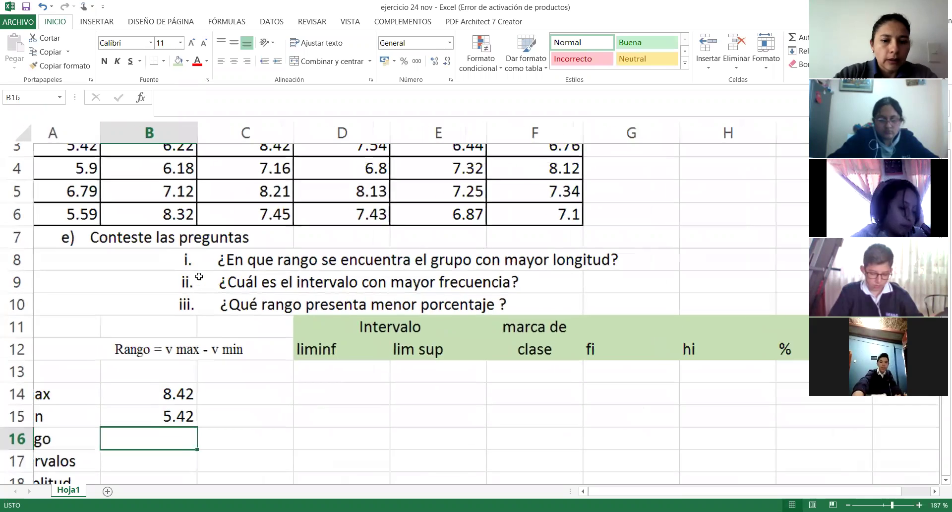
pyautogui.scroll(-2, 199, 277)
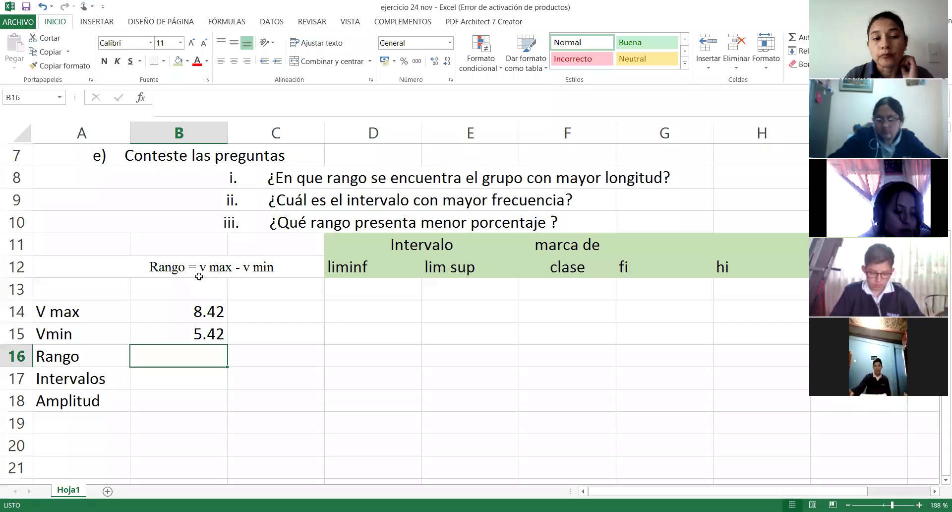
pyautogui.click(171, 271)
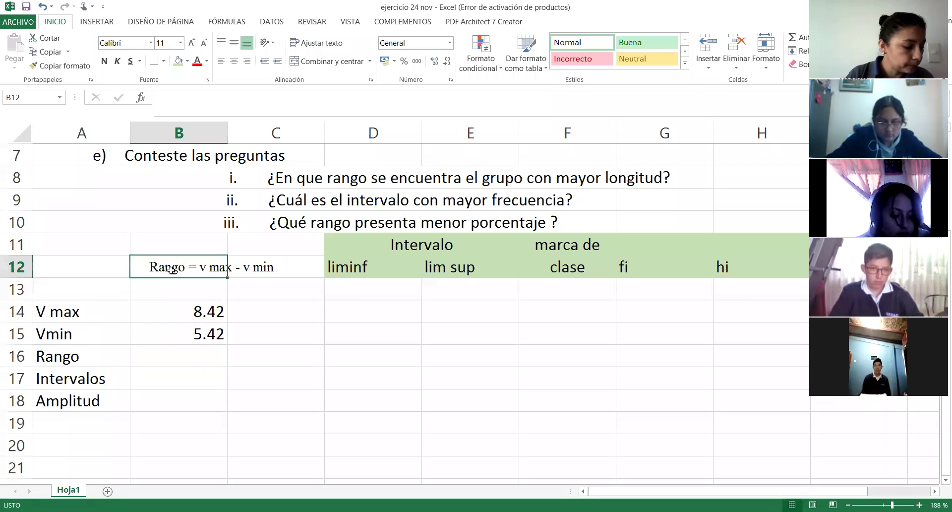
pyautogui.click(151, 351)
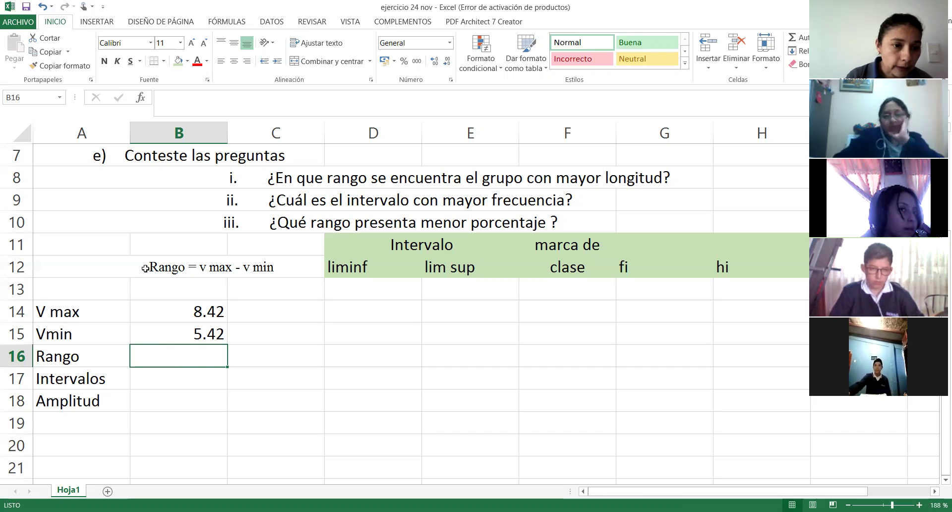
pyautogui.click(159, 264)
pyautogui.click(102, 267)
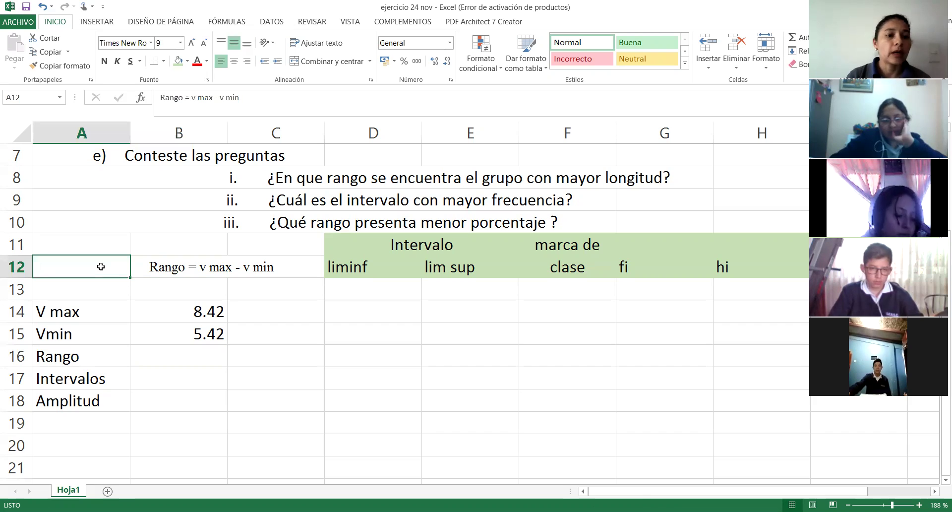
pyautogui.moveTo(251, 98); pyautogui.dragTo(158, 98)
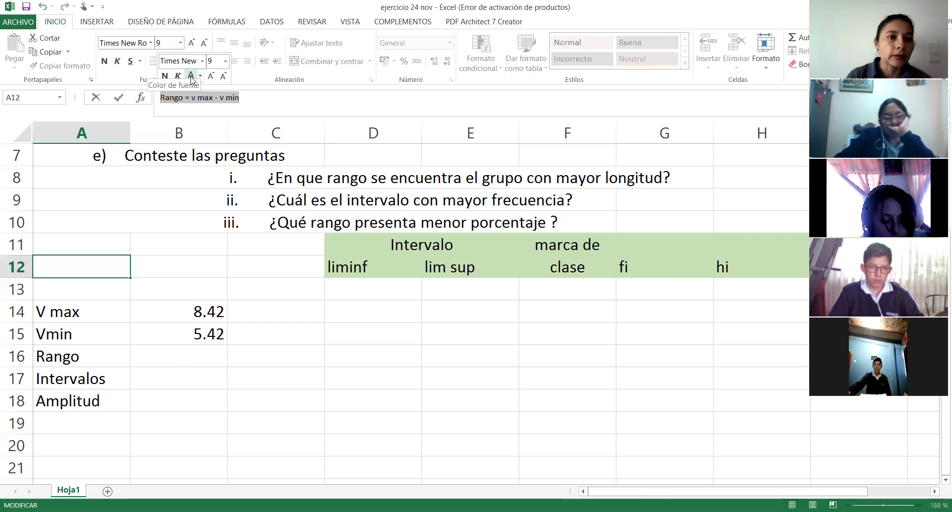
pyautogui.click(166, 76)
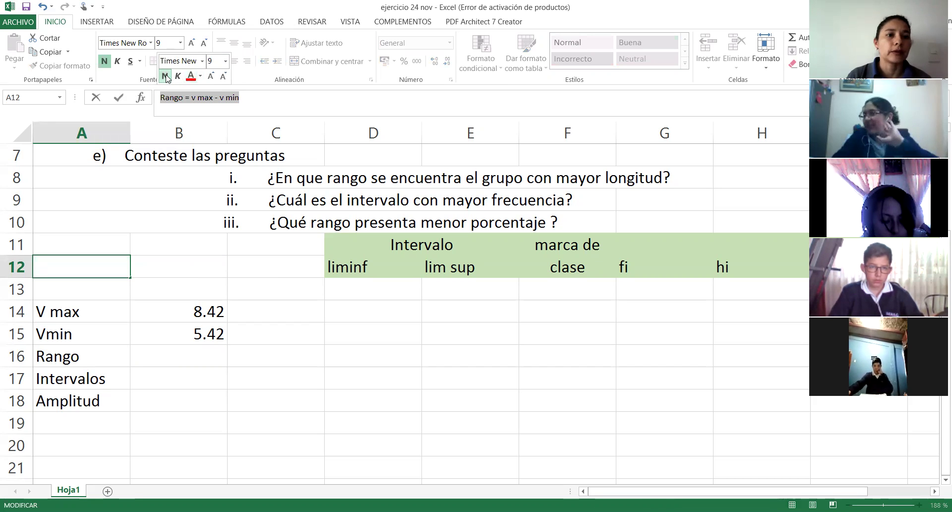
pyautogui.click(211, 76)
pyautogui.click(211, 76)
pyautogui.click(211, 76)
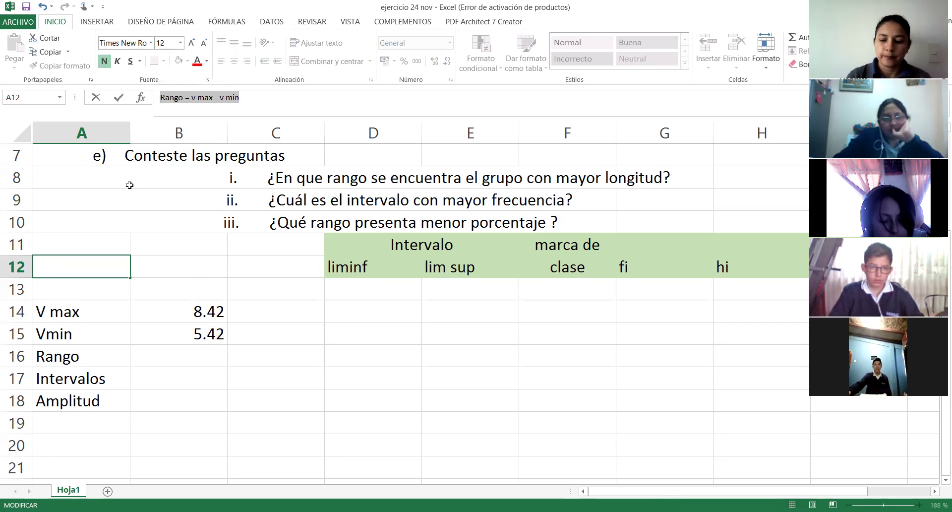
pyautogui.press('Return')
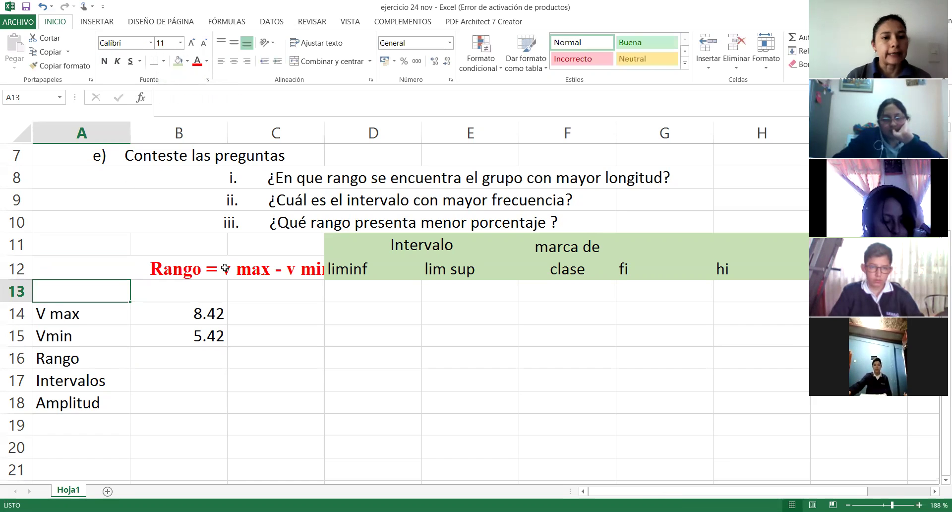
# Step: Calculate the range in B16 with the formula =B14-B15 and enter 5 as the number of intervals in B17
pyautogui.click(226, 269)
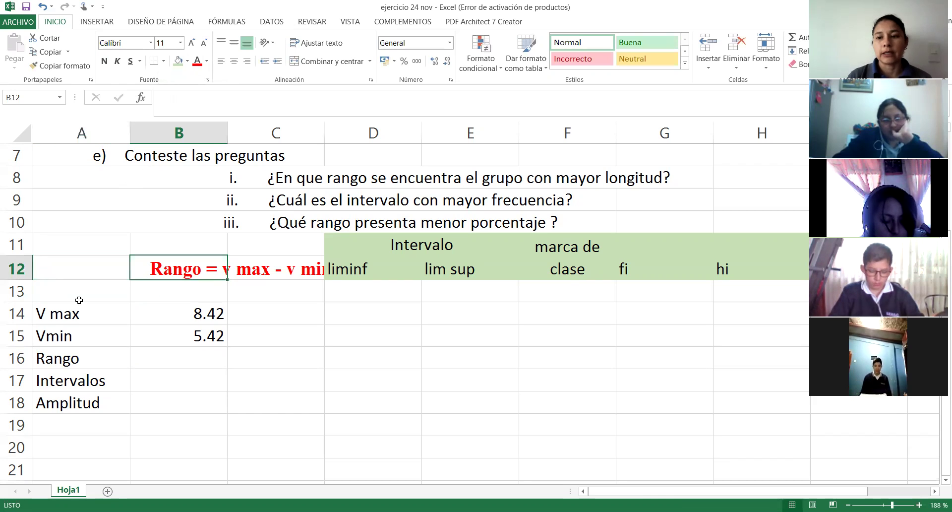
pyautogui.click(146, 351)
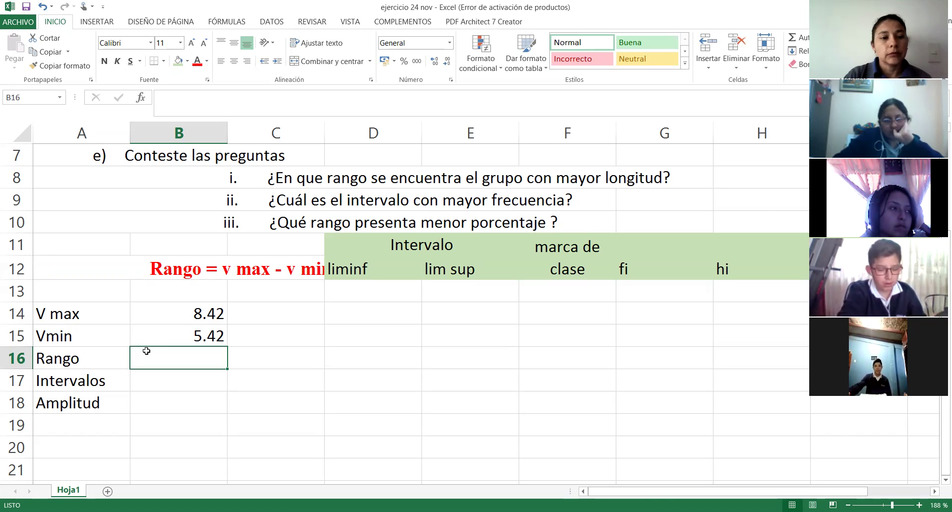
pyautogui.write('=')
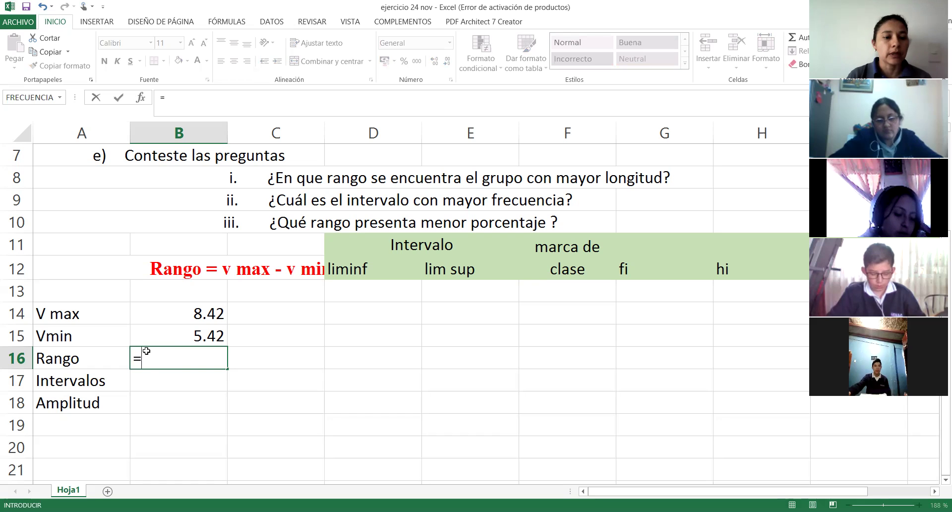
pyautogui.click(158, 310)
pyautogui.write('-')
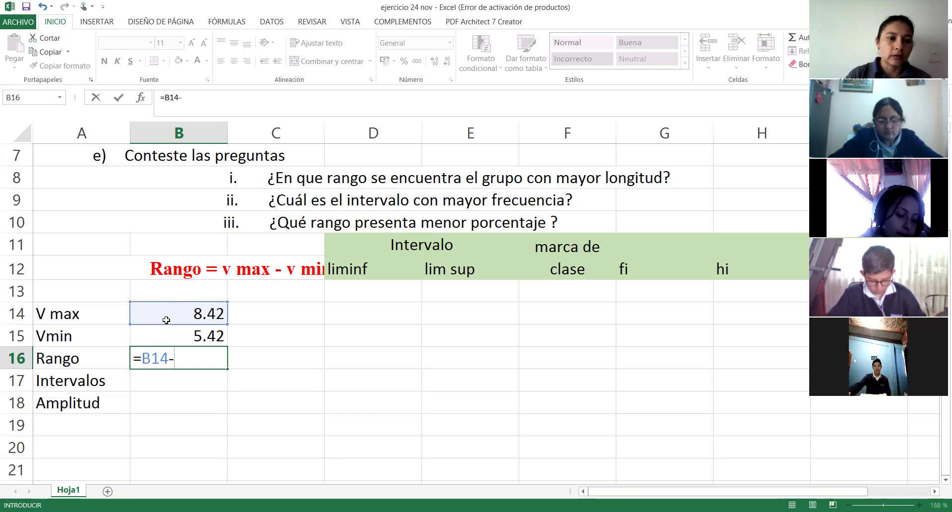
pyautogui.click(174, 341)
pyautogui.press('Return')
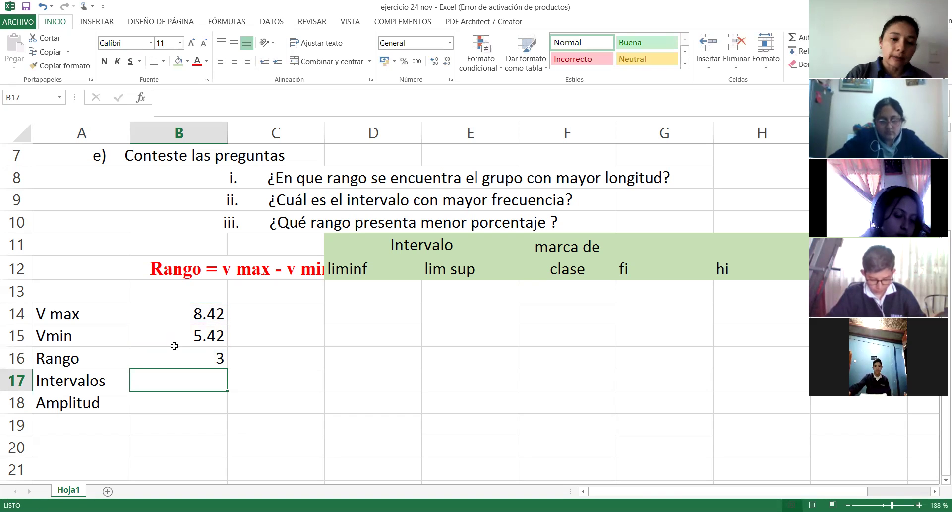
pyautogui.write('5')
pyautogui.press('Return')
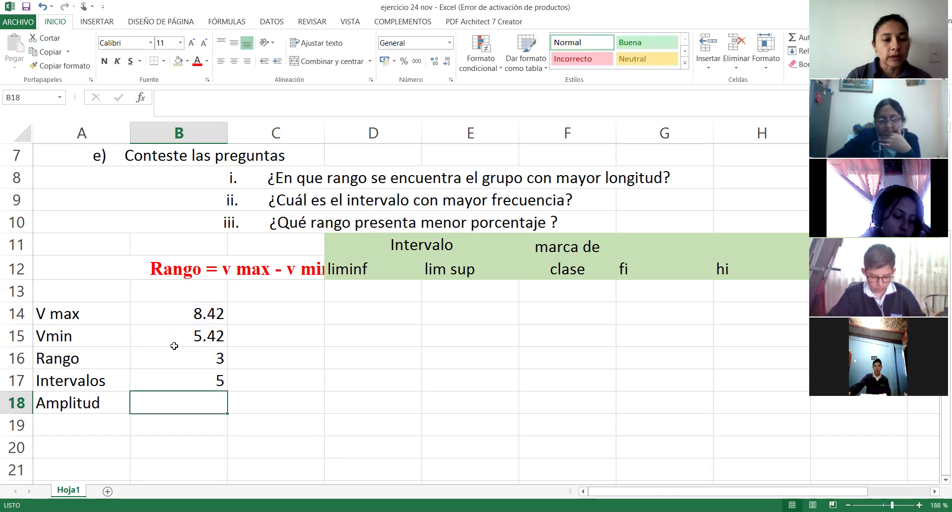
# Step: Add the amplitude formula note "A = R/K" in A20, below the calculations
pyautogui.click(61, 457)
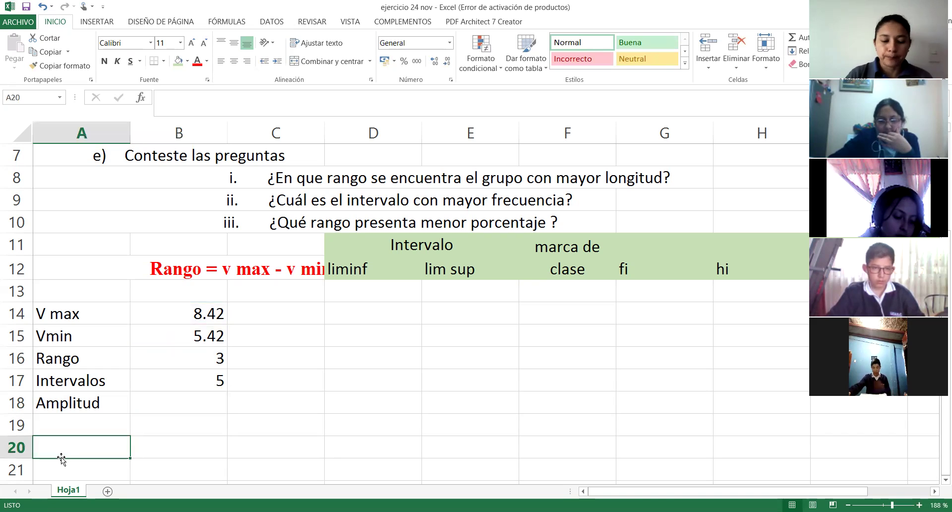
pyautogui.write('A =')
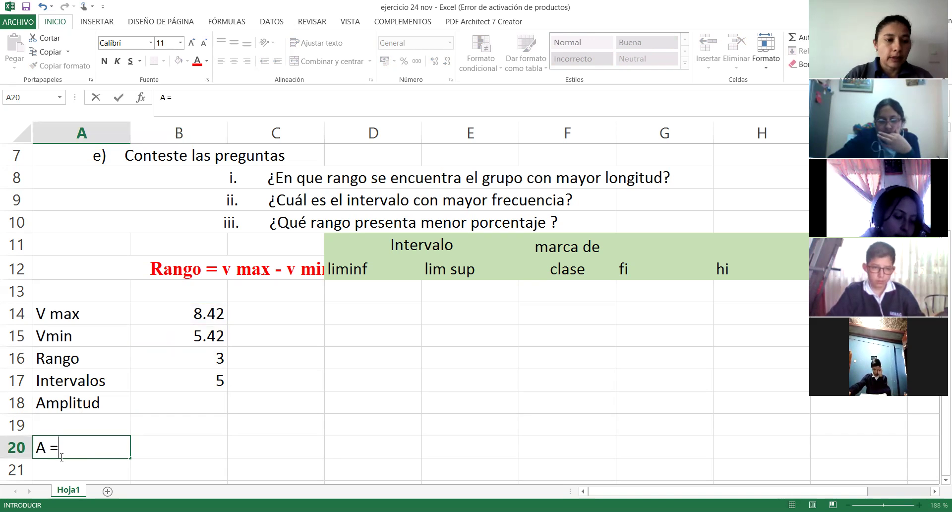
pyautogui.write(' R')
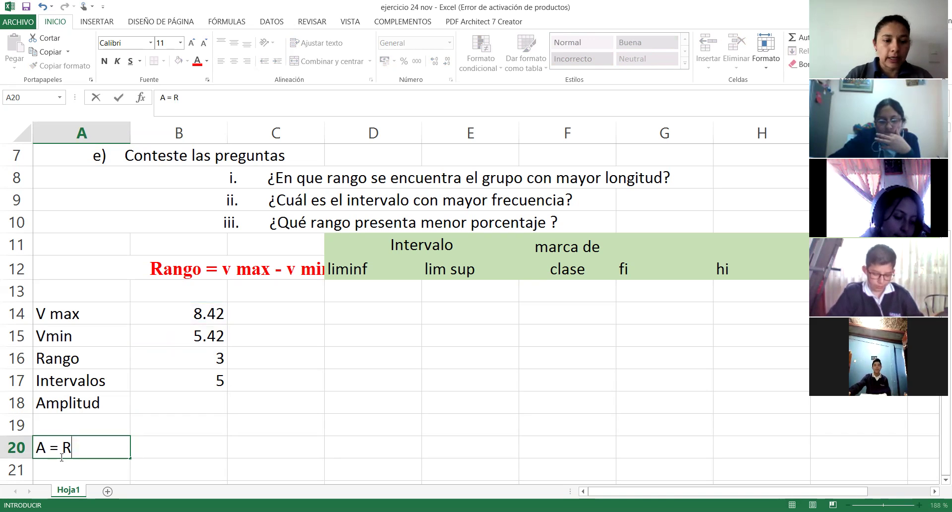
pyautogui.write('/K')
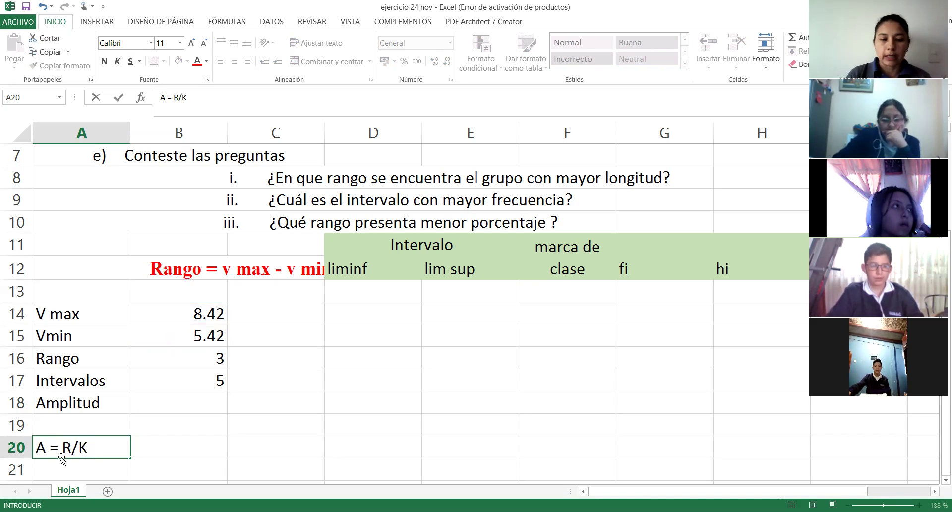
pyautogui.press('Return')
# Step: Calculate the amplitude in B18 by dividing the range by the number of intervals, =B16/B17
pyautogui.press('Up')
pyautogui.press('Up')
pyautogui.press('Up')
pyautogui.press('Up')
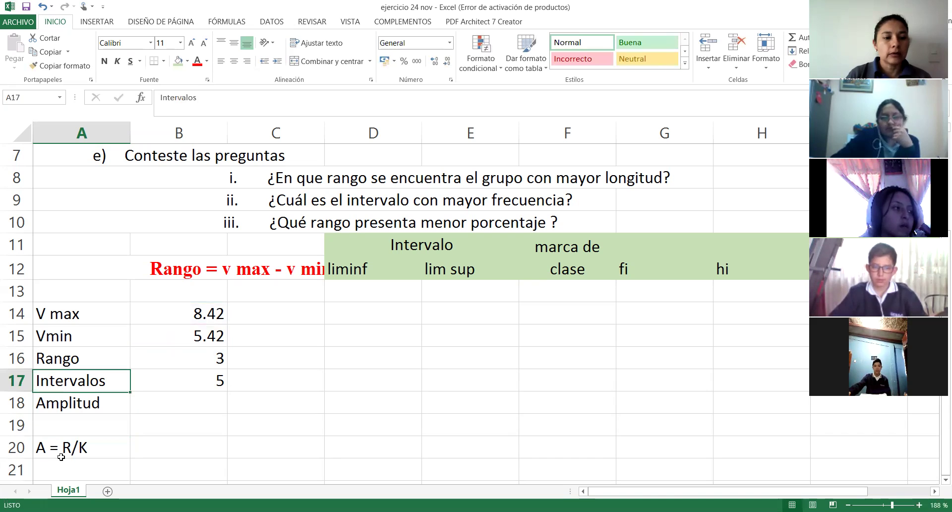
pyautogui.press('Right')
pyautogui.press('Down')
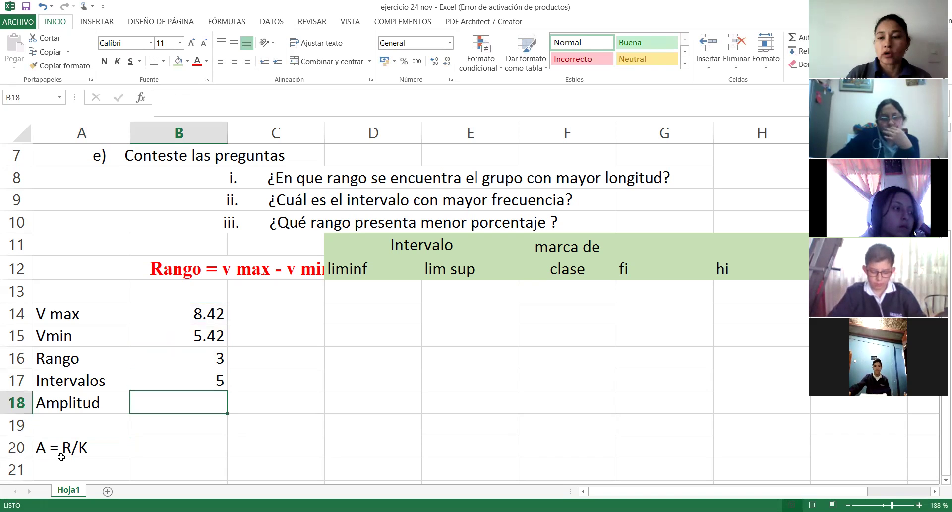
pyautogui.write('=')
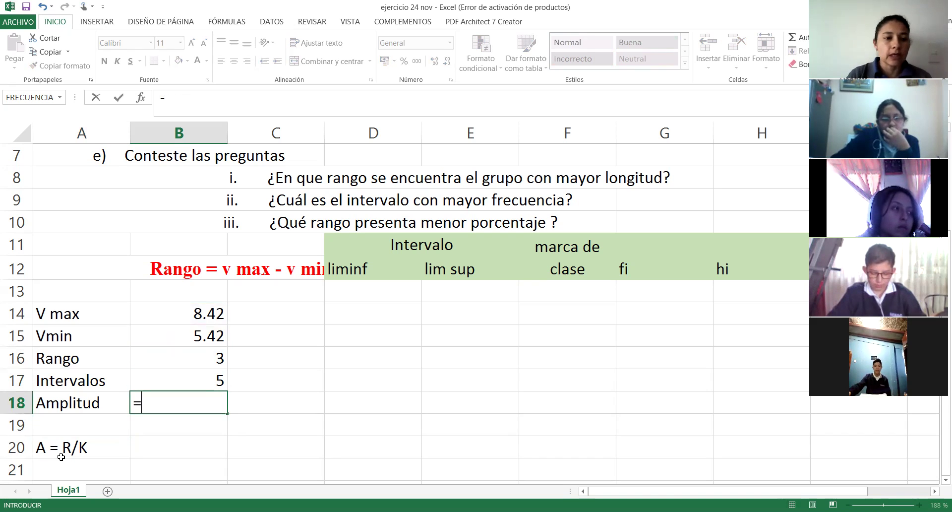
pyautogui.click(171, 349)
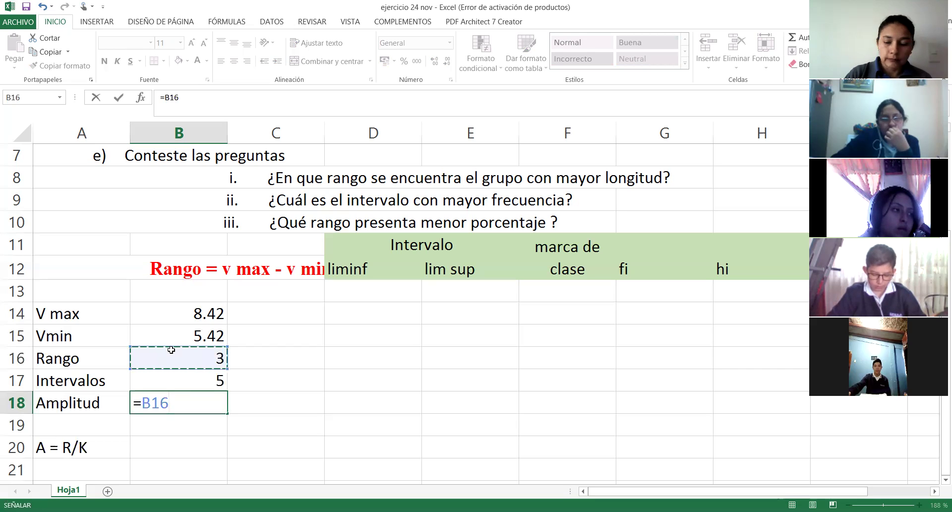
pyautogui.write('/')
pyautogui.press('Up')
pyautogui.press('Return')
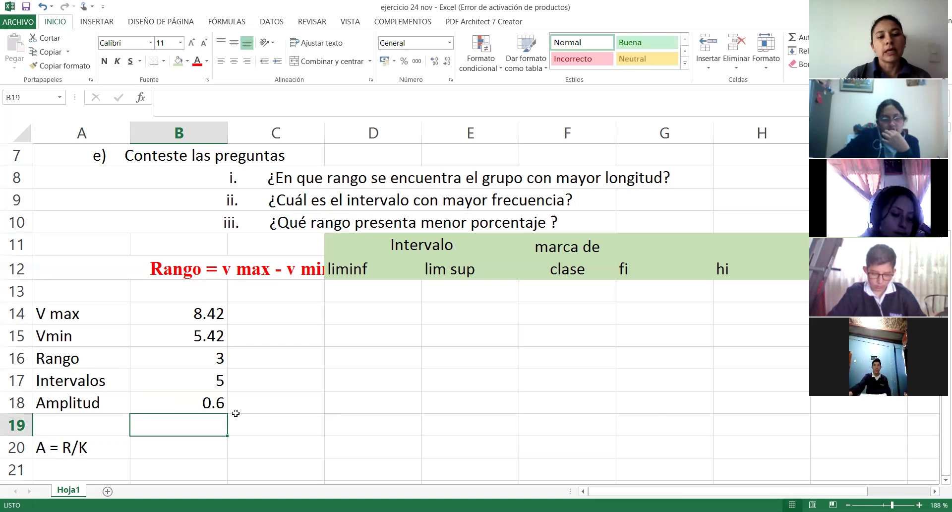
# Step: Set the first lower limit in D13 to the minimum value with the formula =B15
pyautogui.click(387, 292)
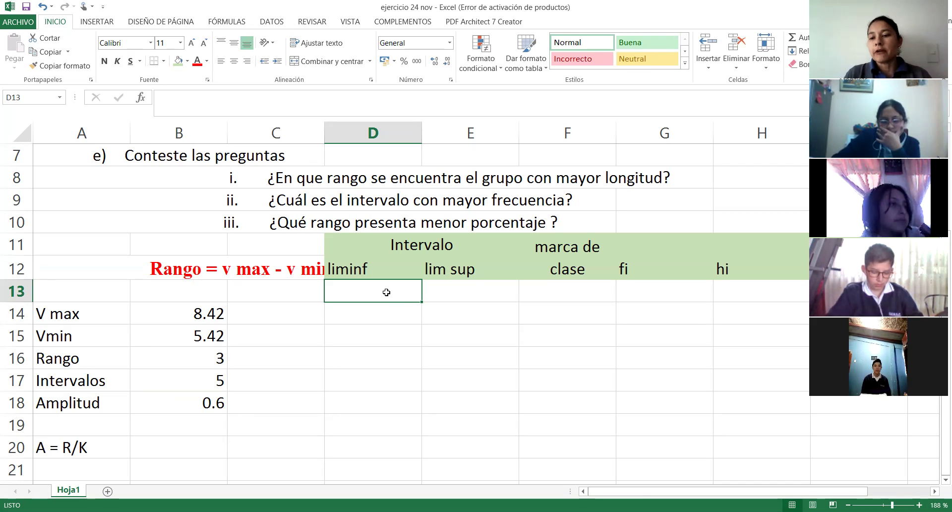
pyautogui.write('=')
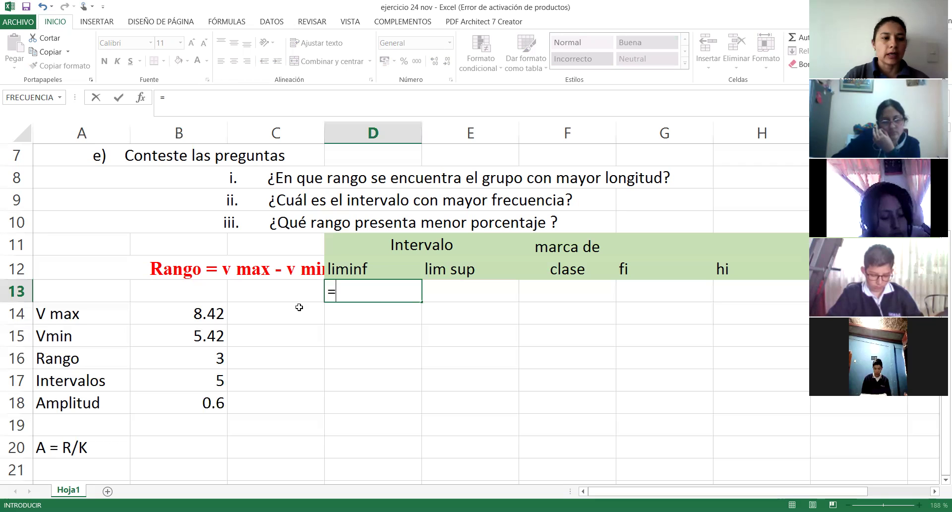
pyautogui.click(208, 336)
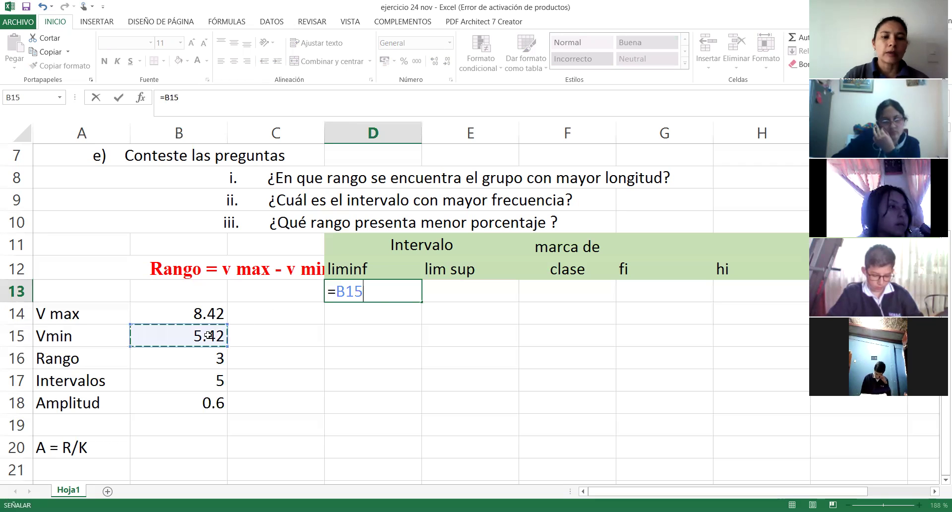
pyautogui.press('Return')
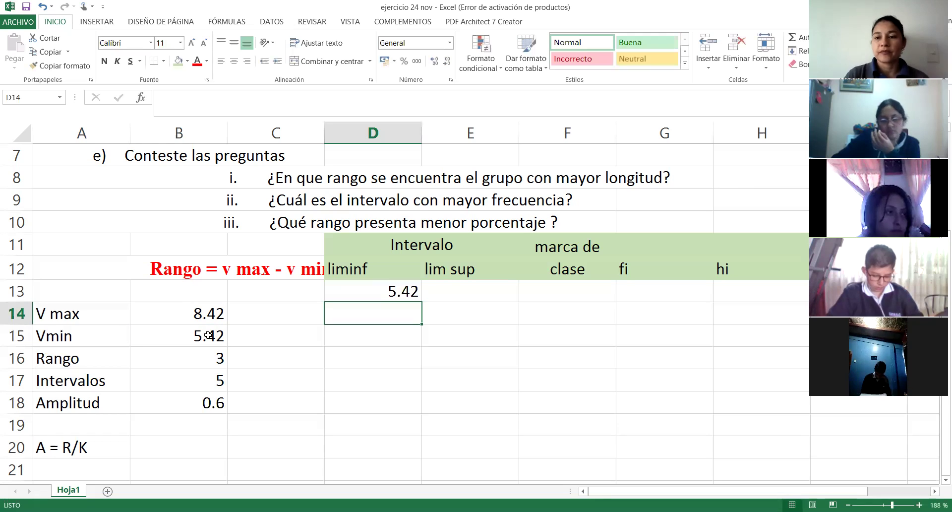
pyautogui.click(375, 295)
pyautogui.click(203, 333)
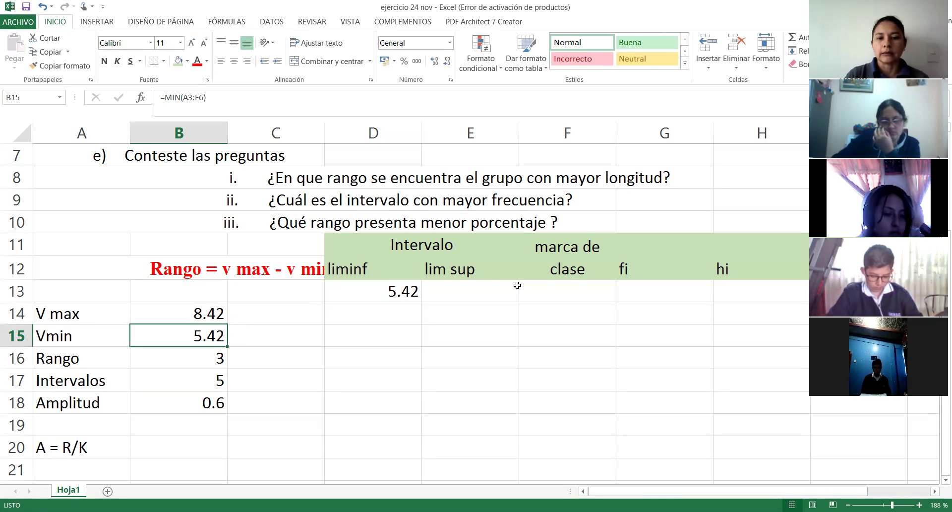
# Step: Calculate the first upper limit in E13 with =D13+$B$18 and fill the formula down to E17
pyautogui.click(469, 297)
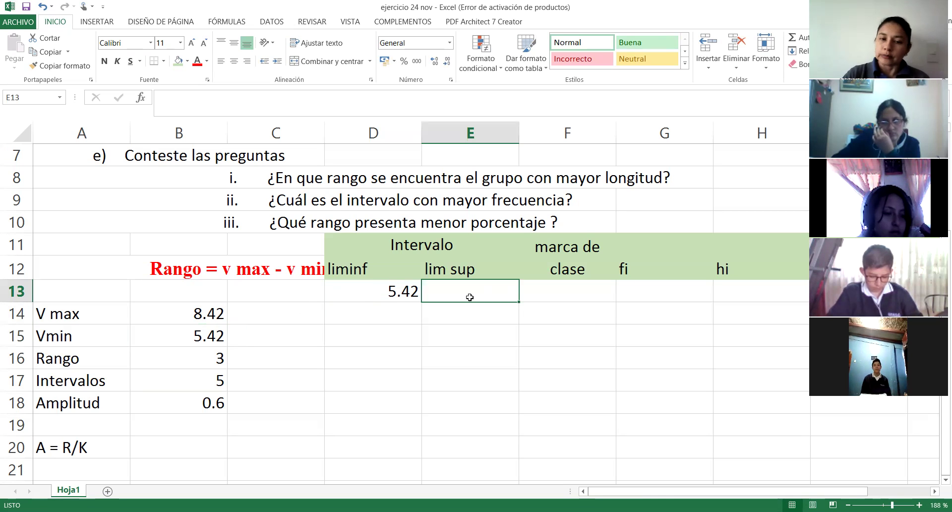
pyautogui.write('=')
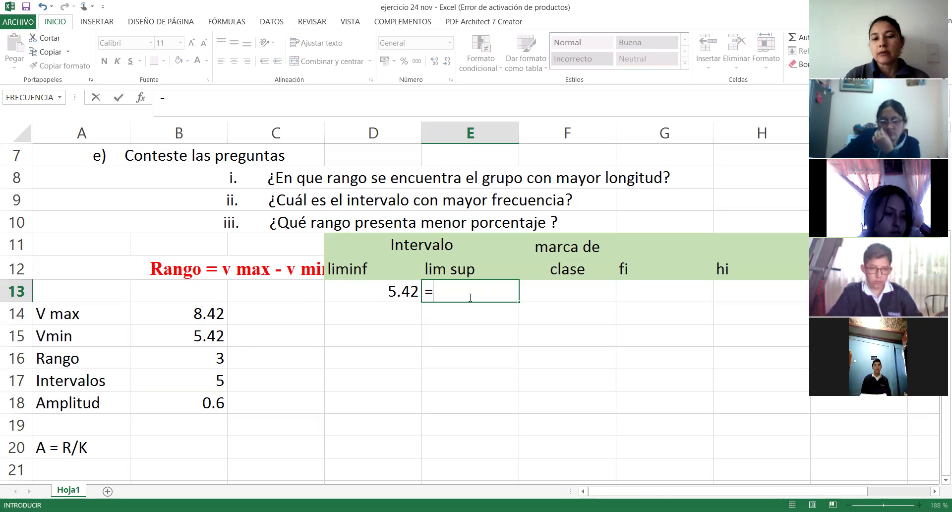
pyautogui.click(407, 291)
pyautogui.write('+')
pyautogui.press('Left')
pyautogui.press('Left')
pyautogui.press('Left')
pyautogui.press('Down')
pyautogui.press('Down')
pyautogui.press('Down')
pyautogui.press('Down')
pyautogui.press('Down')
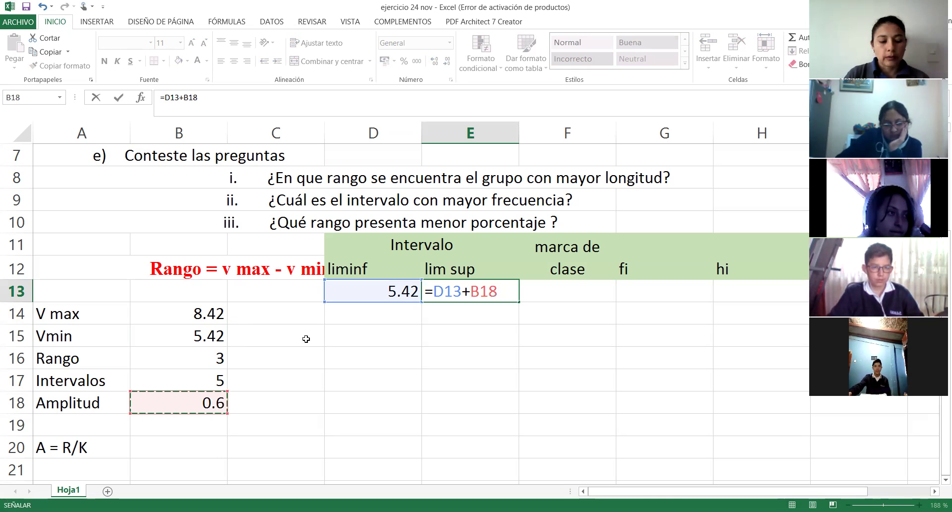
pyautogui.press('F4')
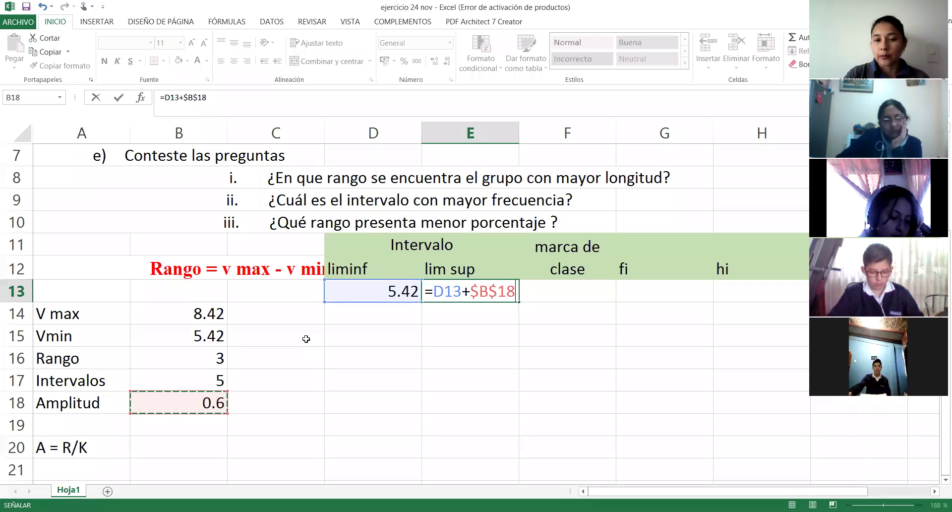
pyautogui.press('Return')
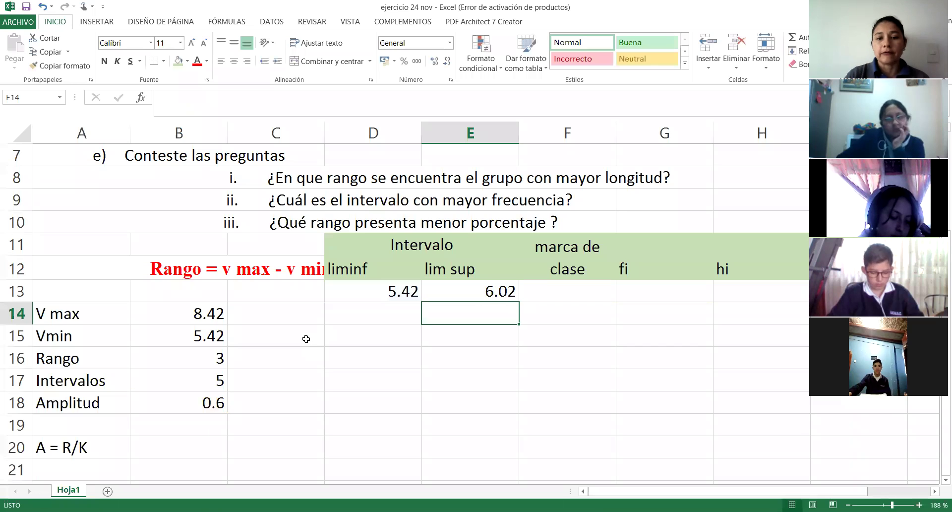
pyautogui.click(489, 291)
pyautogui.moveTo(518, 301); pyautogui.dragTo(512, 331)
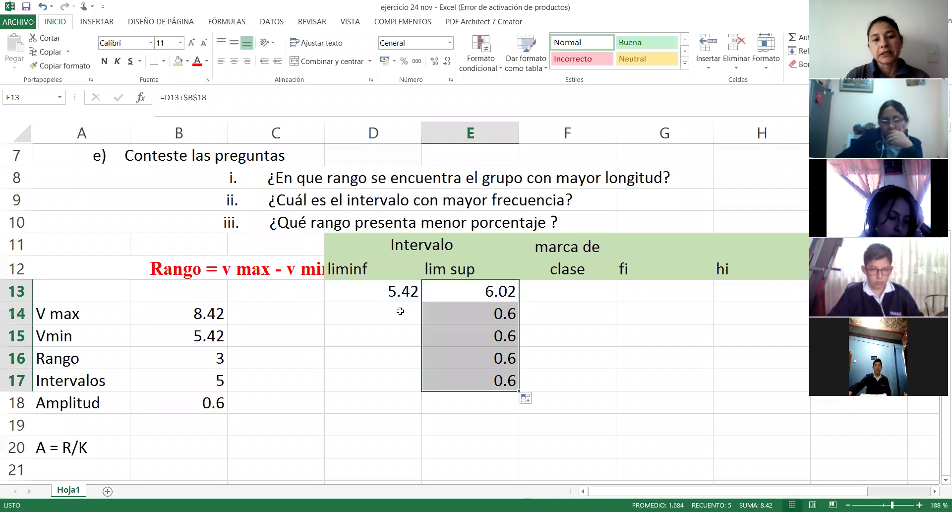
# Step: Set the second lower limit in D14 to the previous upper limit with =E13, and fill it down to D17
pyautogui.click(381, 311)
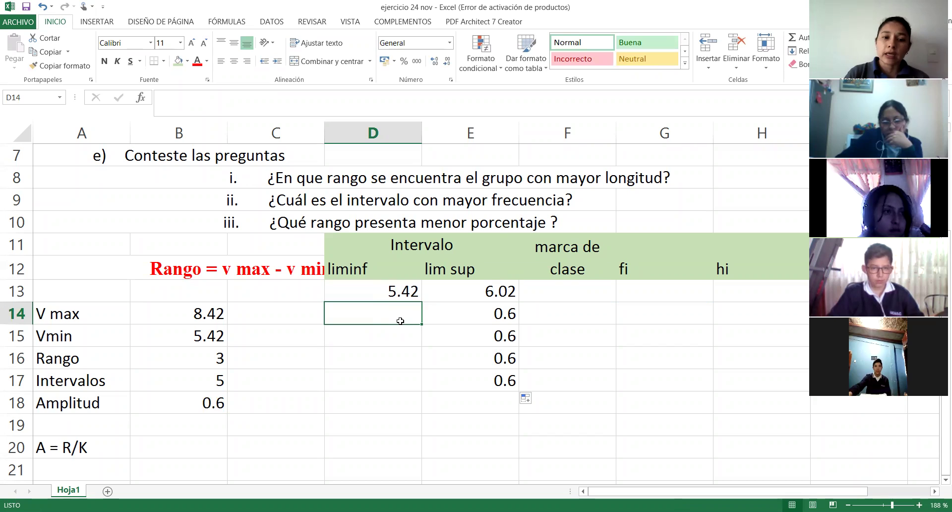
pyautogui.write('=')
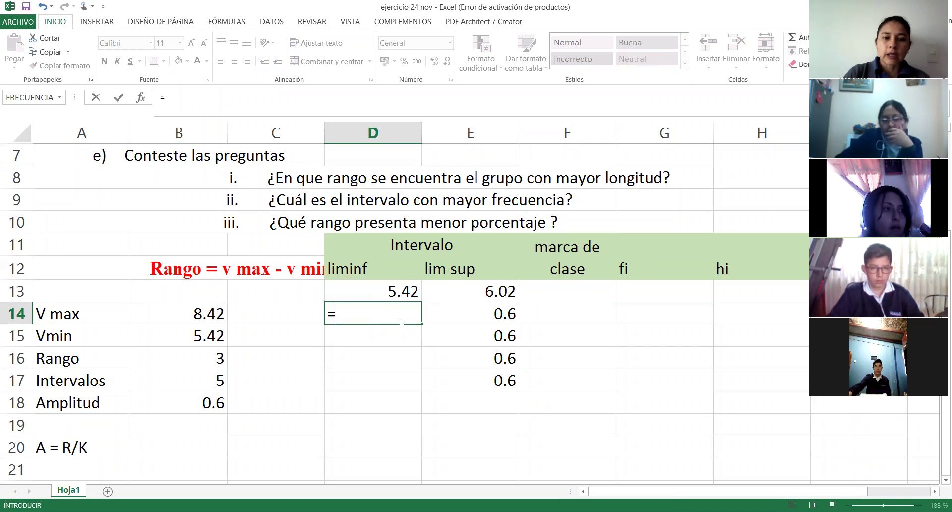
pyautogui.click(475, 291)
pyautogui.press('Return')
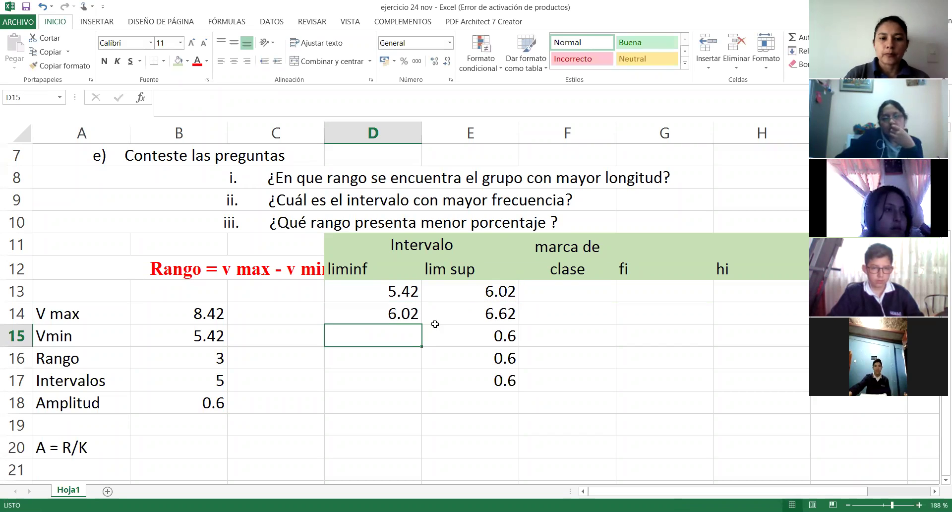
pyautogui.click(405, 316)
pyautogui.moveTo(422, 324); pyautogui.dragTo(423, 379)
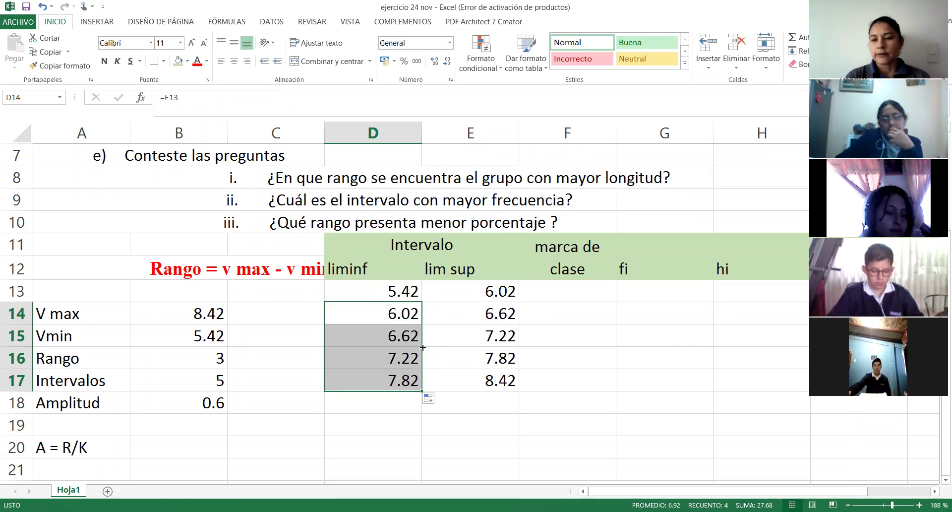
# Step: Review the lower and upper limits of each class interval in rows 13 to 17 and the minimum value
pyautogui.moveTo(305, 295); pyautogui.dragTo(460, 300)
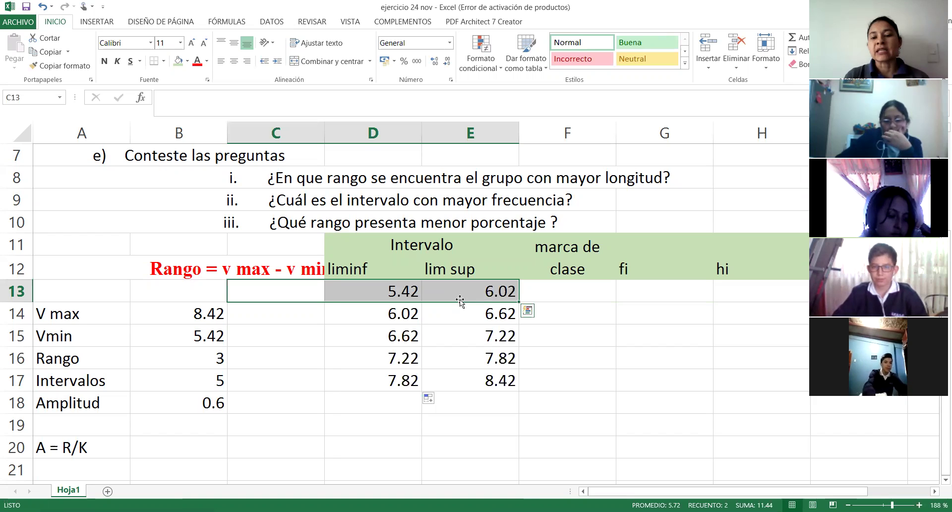
pyautogui.click(302, 314)
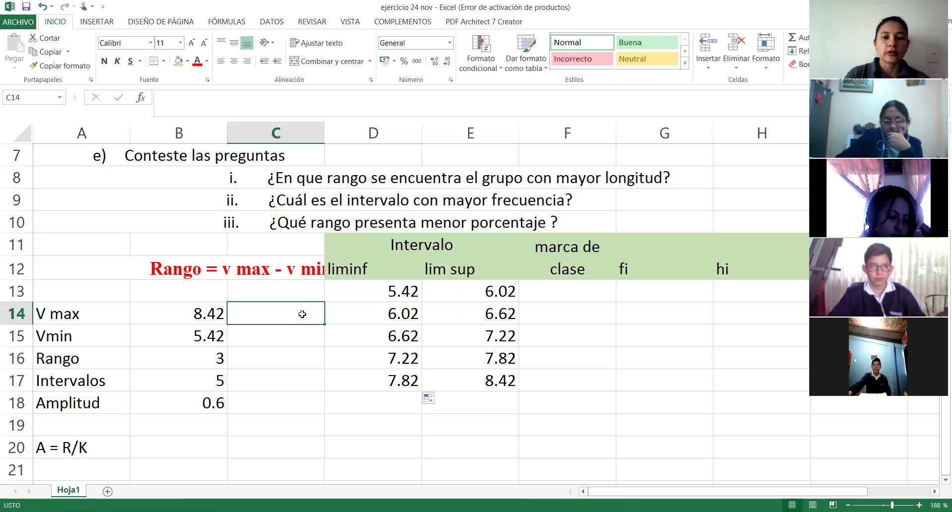
pyautogui.moveTo(302, 314); pyautogui.dragTo(495, 321)
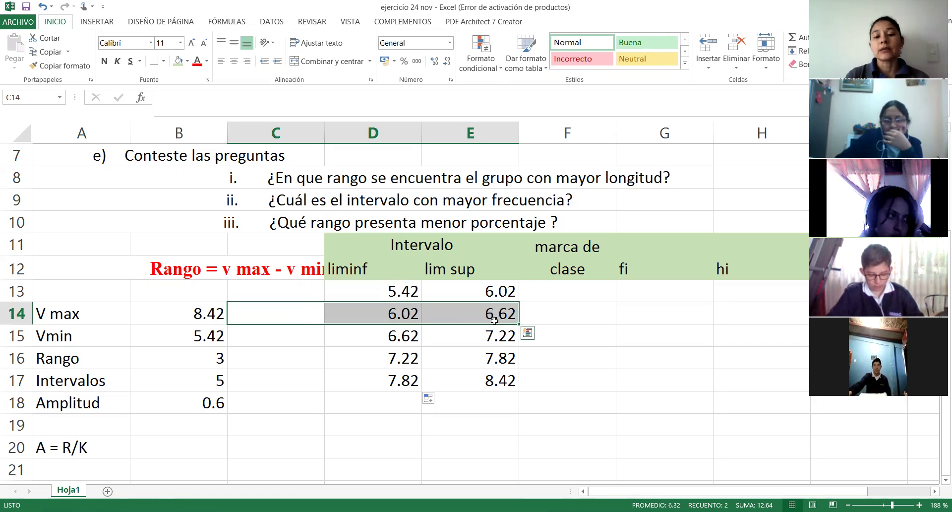
pyautogui.moveTo(314, 334); pyautogui.dragTo(453, 343)
pyautogui.moveTo(278, 357); pyautogui.dragTo(471, 357)
pyautogui.moveTo(277, 380); pyautogui.dragTo(471, 380)
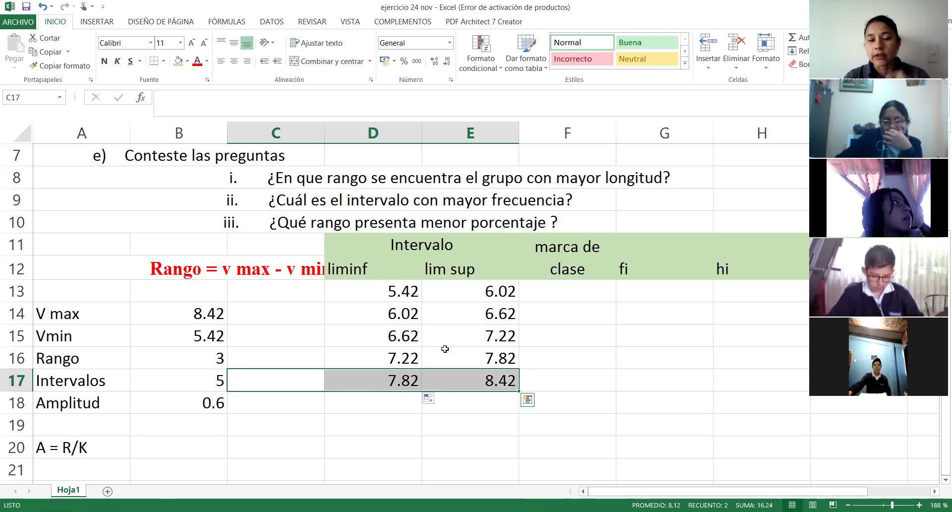
pyautogui.click(189, 334)
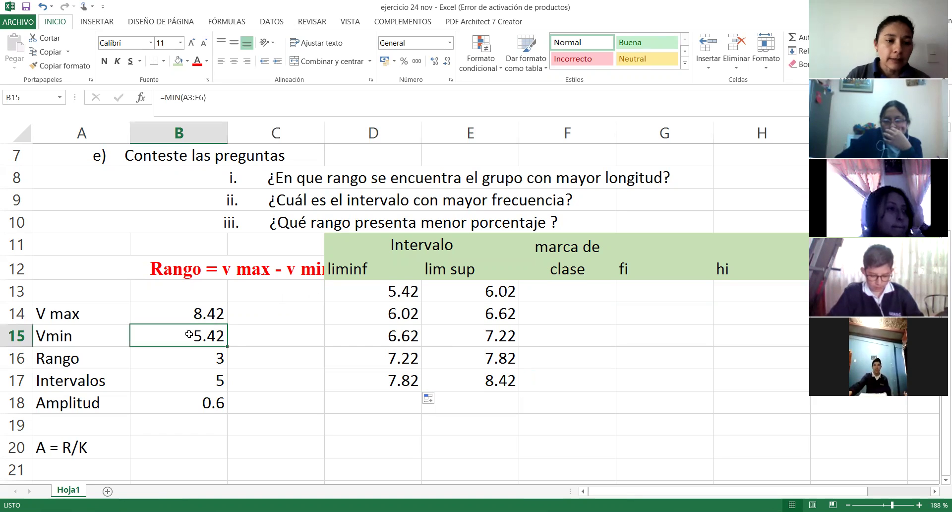
# Step: Compare the first lower limit and the last upper limit with the minimum and maximum values
pyautogui.click(371, 300)
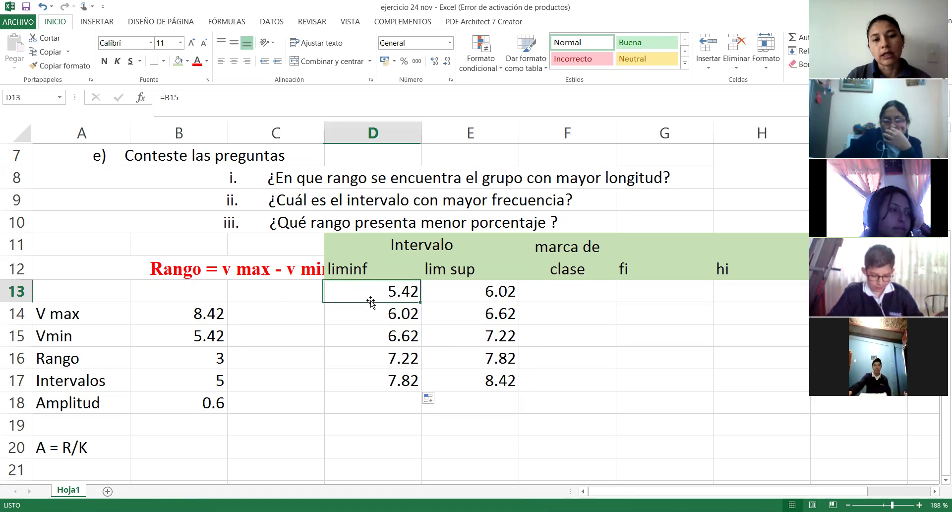
pyautogui.click(158, 312)
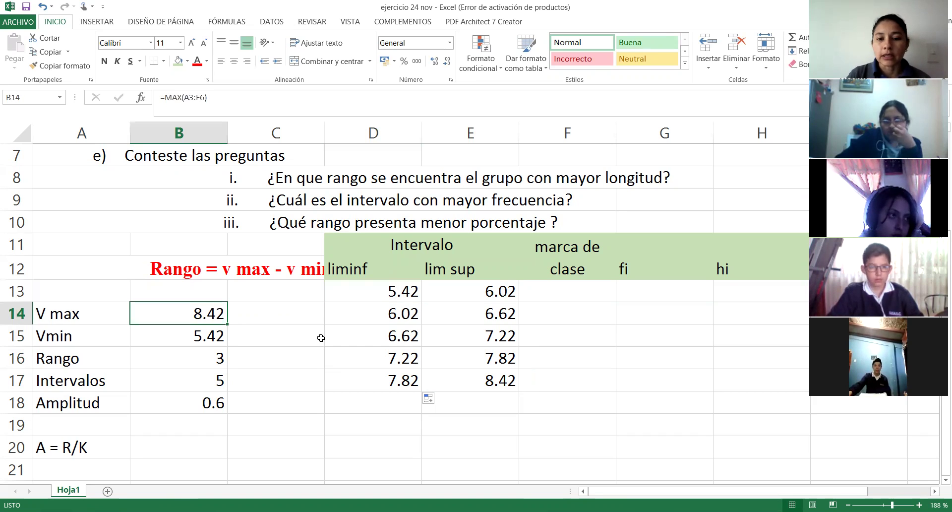
pyautogui.click(548, 342)
pyautogui.press('Down')
pyautogui.press('Down')
pyautogui.press('Left')
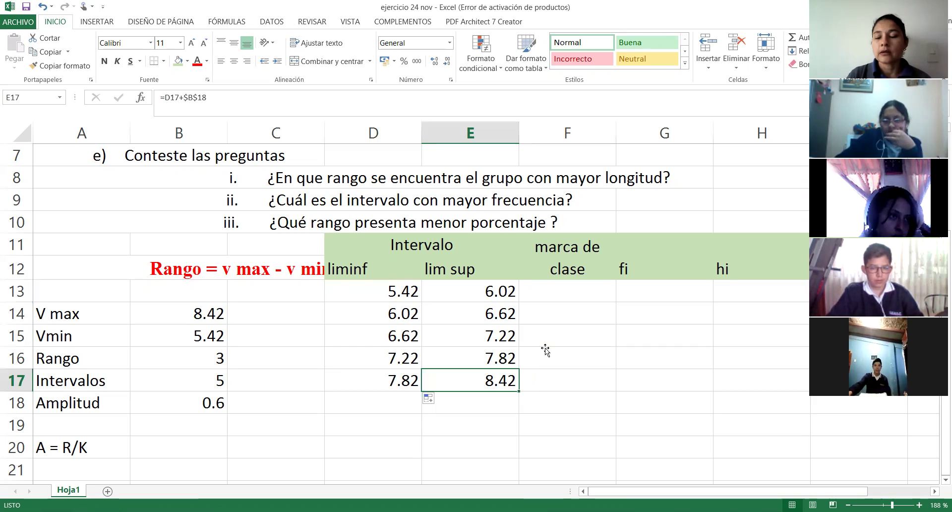
# Step: Calculate the first class mark in F13 with =PROMEDIO(D13:E13) and fill the formula down to F17
pyautogui.click(569, 293)
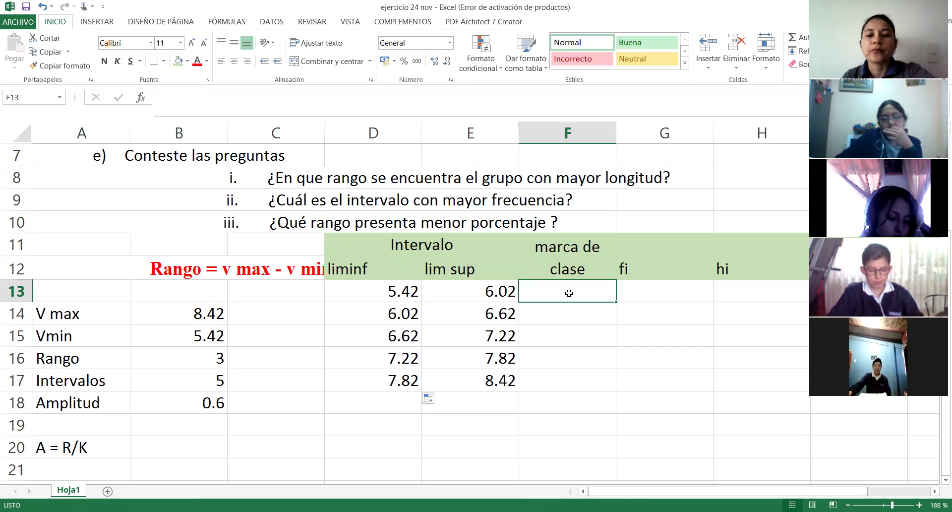
pyautogui.hscroll(3, 569, 294)
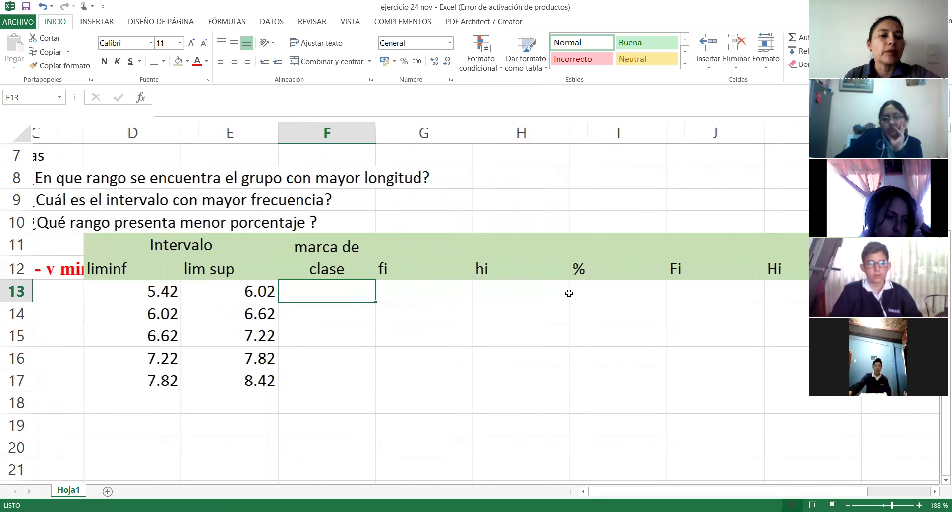
pyautogui.hscroll(1, 569, 293)
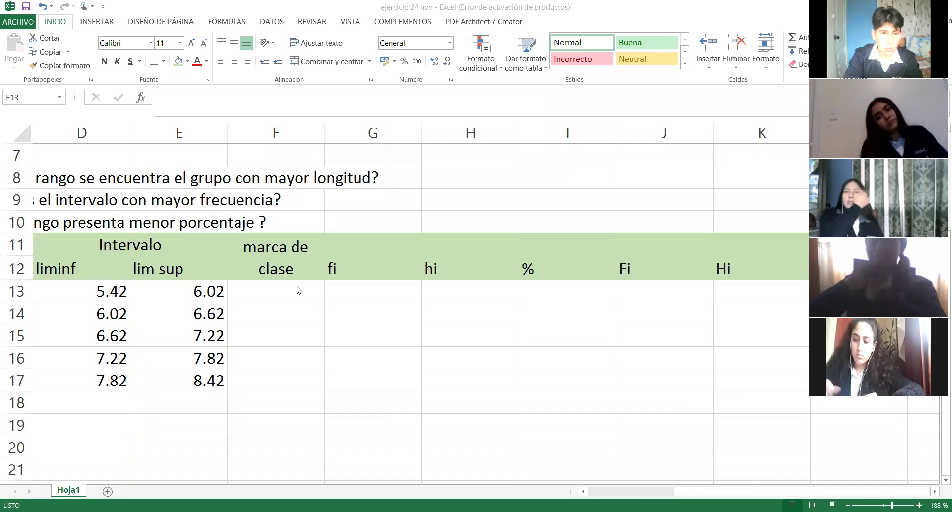
pyautogui.click(280, 288)
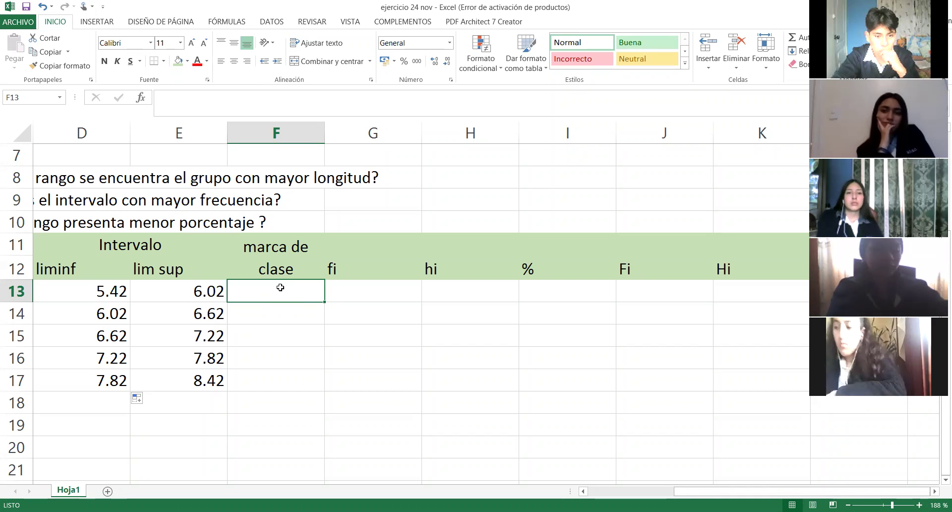
pyautogui.moveTo(128, 289); pyautogui.dragTo(187, 380)
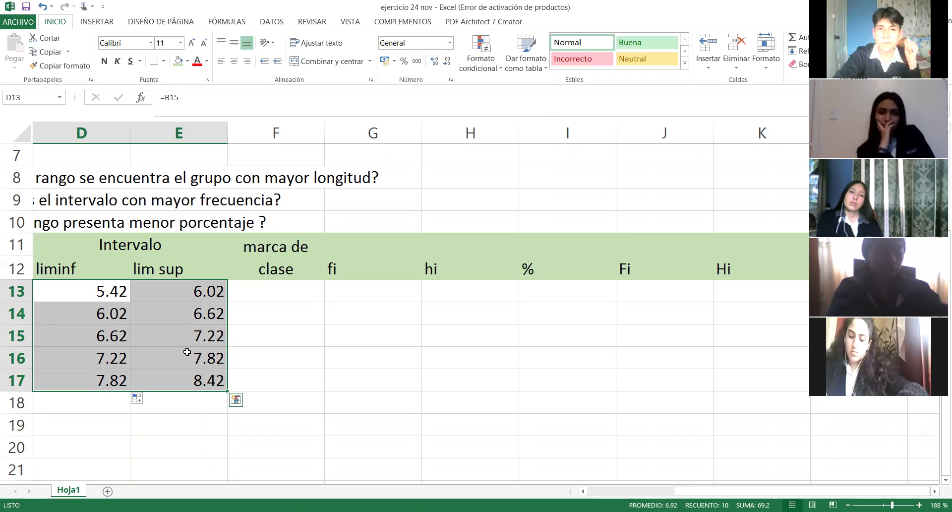
pyautogui.click(294, 293)
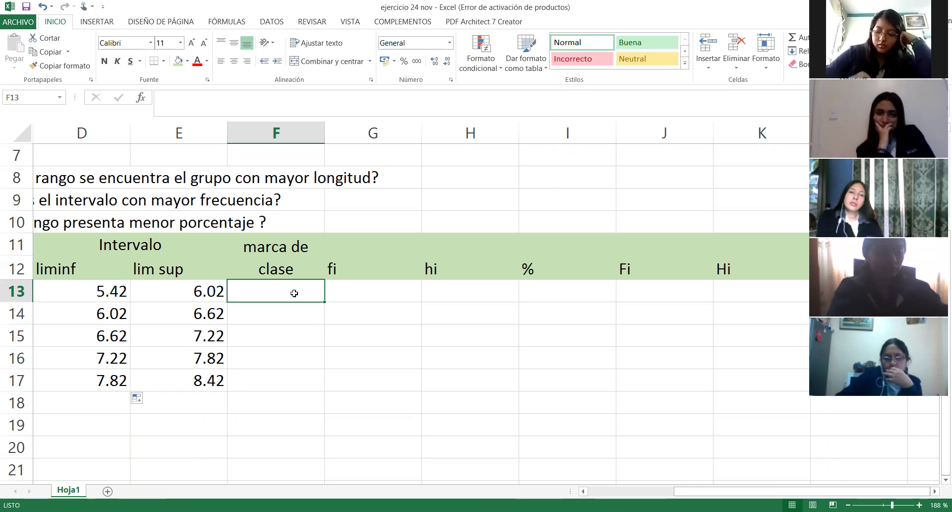
pyautogui.write('=')
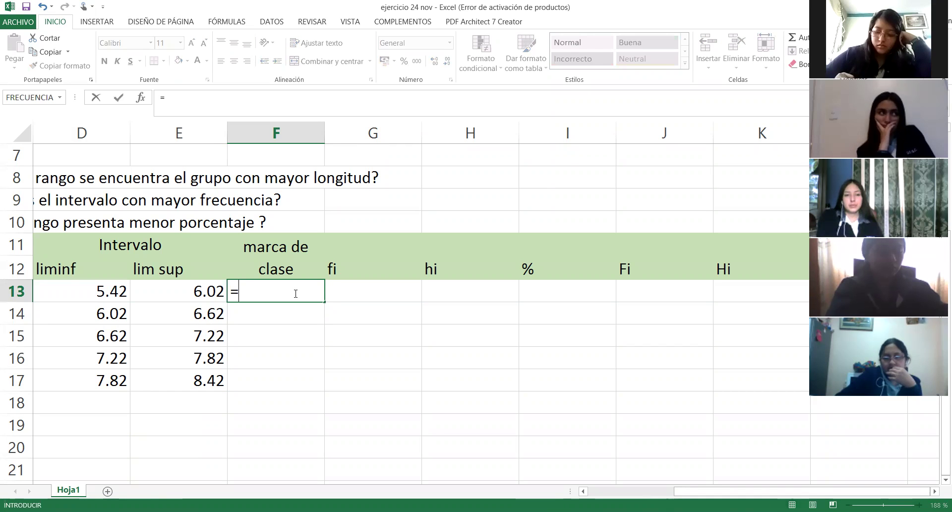
pyautogui.write('promedio')
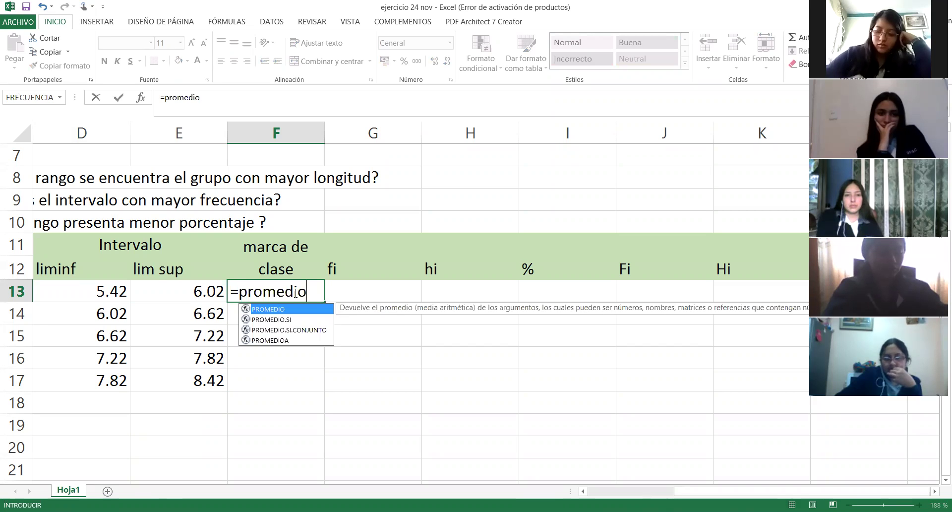
pyautogui.write('(')
pyautogui.moveTo(105, 293); pyautogui.dragTo(177, 295)
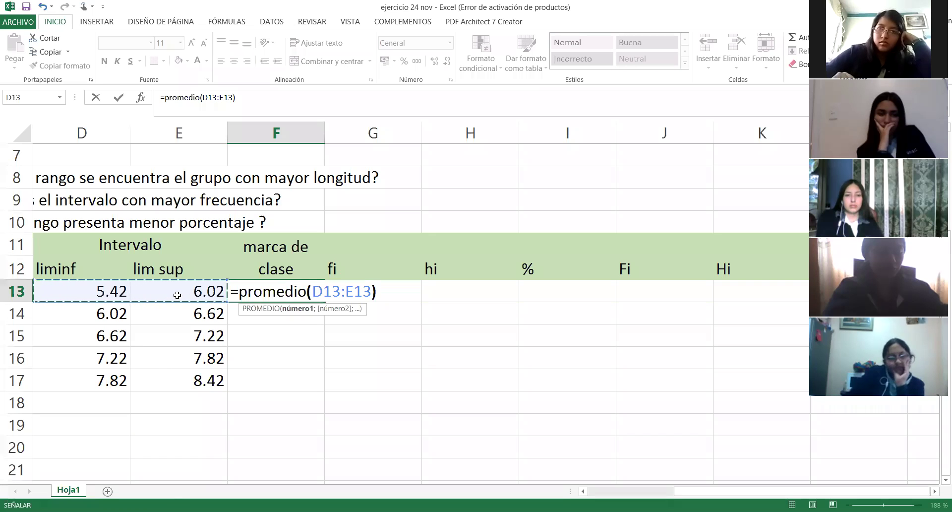
pyautogui.write(')')
pyautogui.press('Return')
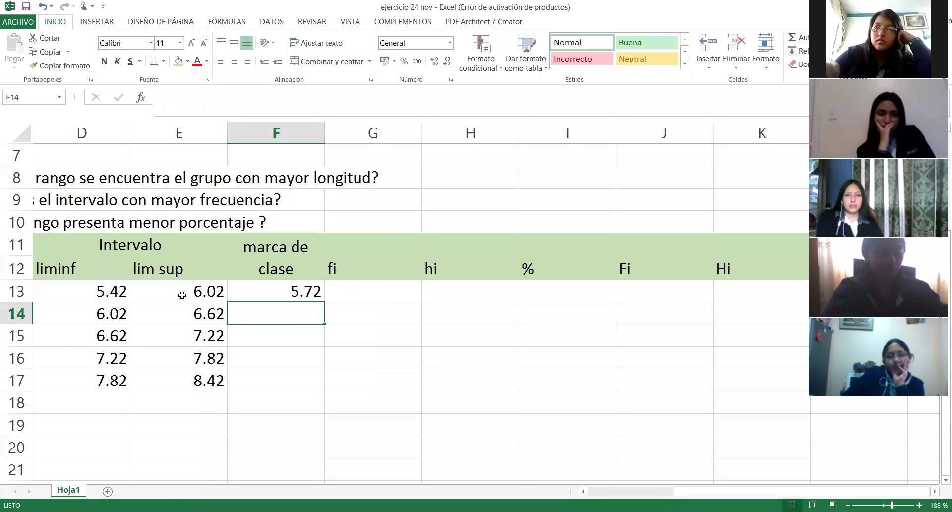
pyautogui.click(299, 292)
pyautogui.moveTo(323, 302); pyautogui.dragTo(312, 382)
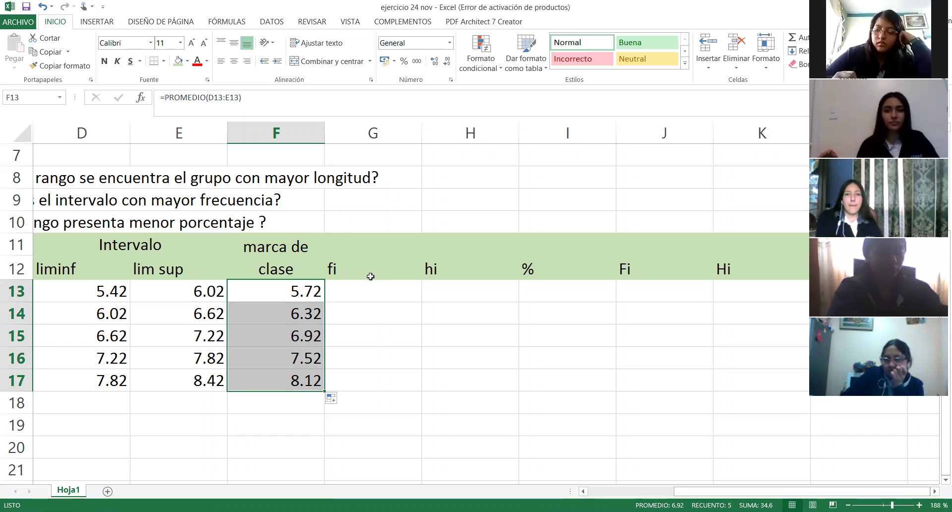
# Step: Center the fi, hi and % headings in G12:I12
pyautogui.click(370, 289)
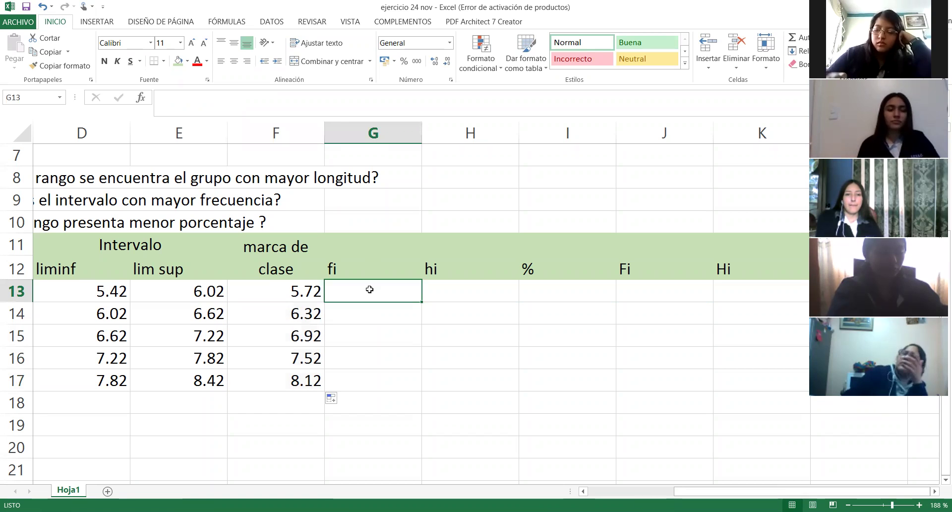
pyautogui.moveTo(371, 264); pyautogui.dragTo(531, 268)
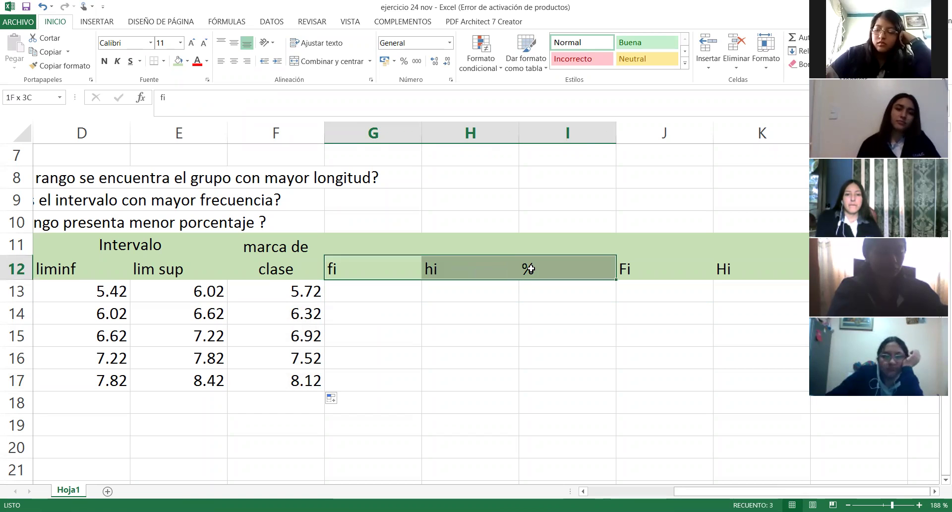
pyautogui.click(233, 61)
pyautogui.click(390, 298)
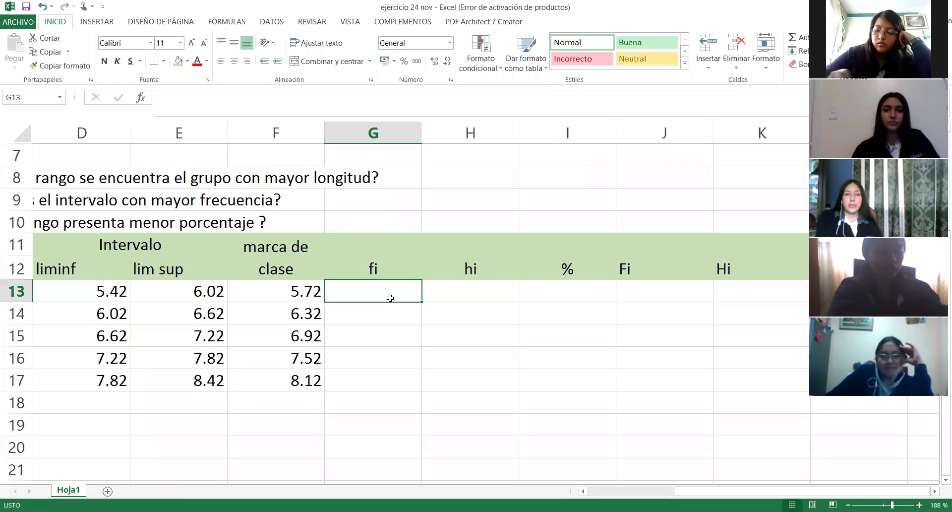
# Step: Examine the first class interval's lower limit in D13 and upper limit in E13
pyautogui.moveTo(90, 287); pyautogui.dragTo(179, 291)
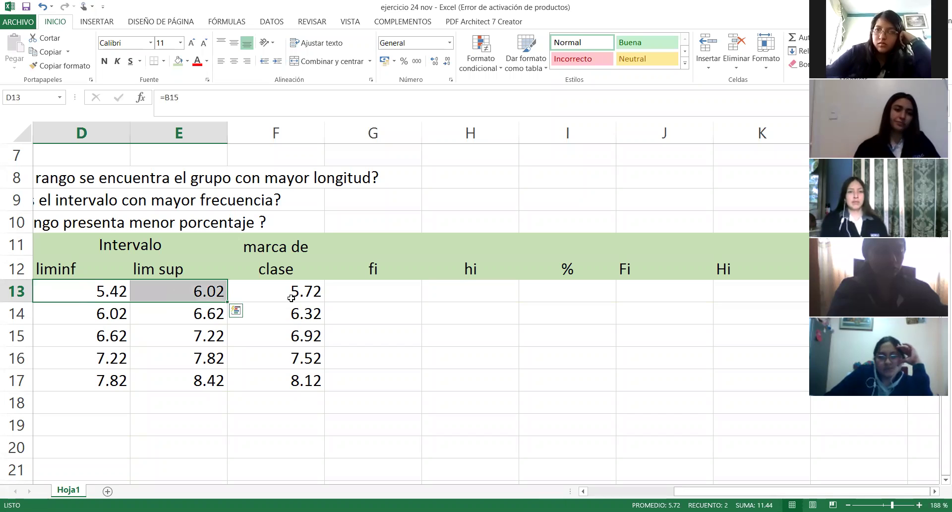
pyautogui.click(104, 291)
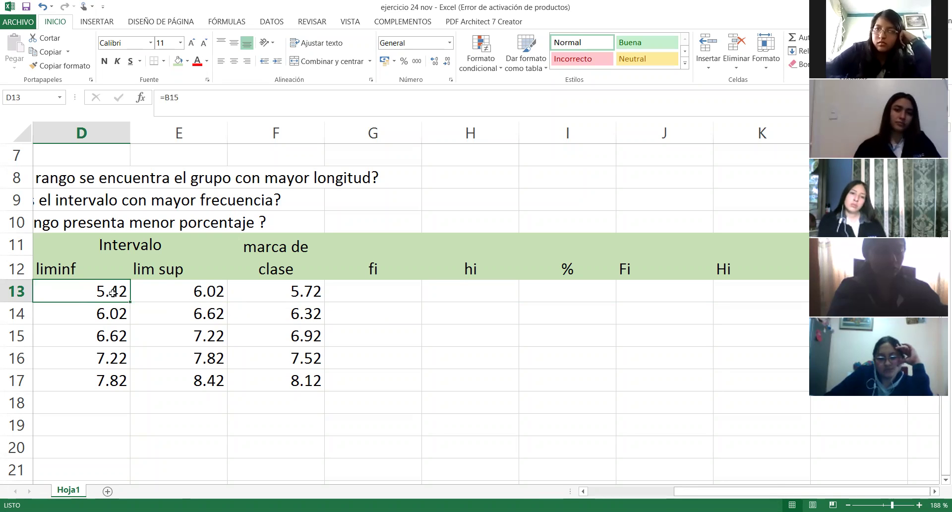
pyautogui.click(174, 293)
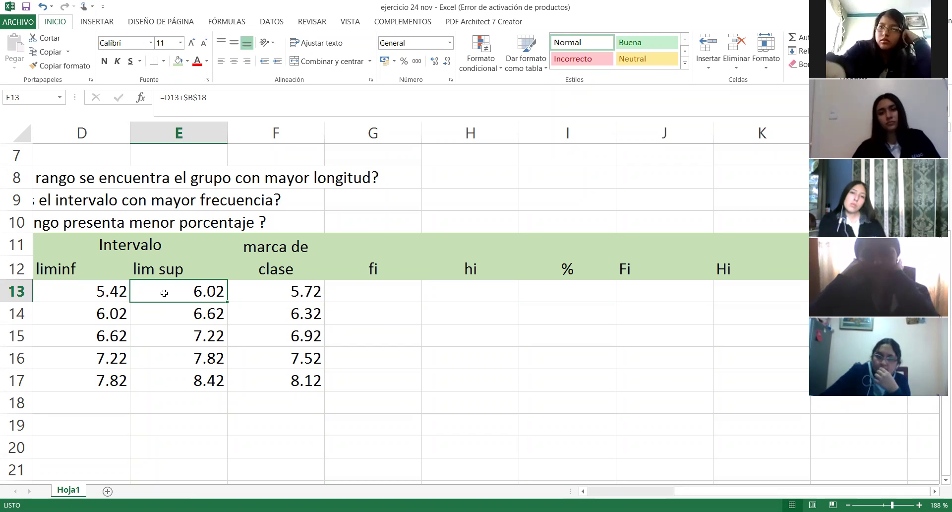
pyautogui.click(89, 291)
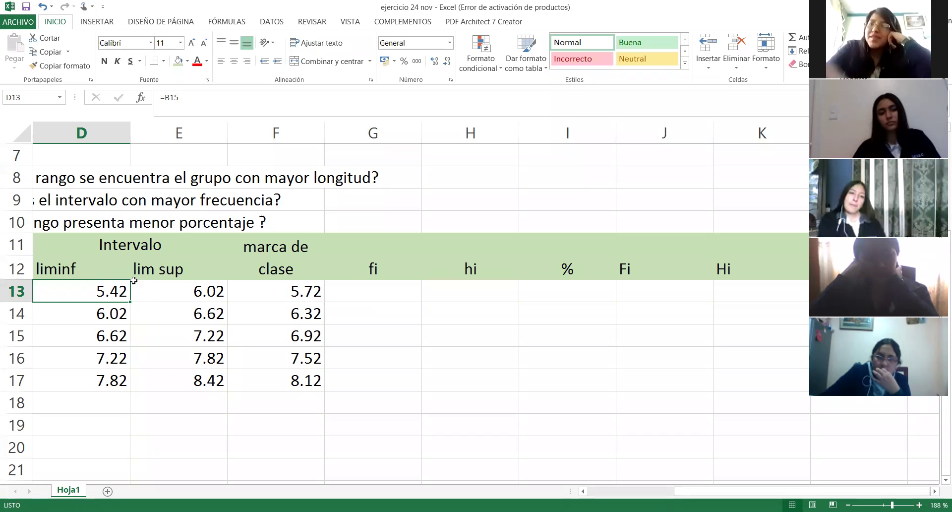
pyautogui.click(184, 286)
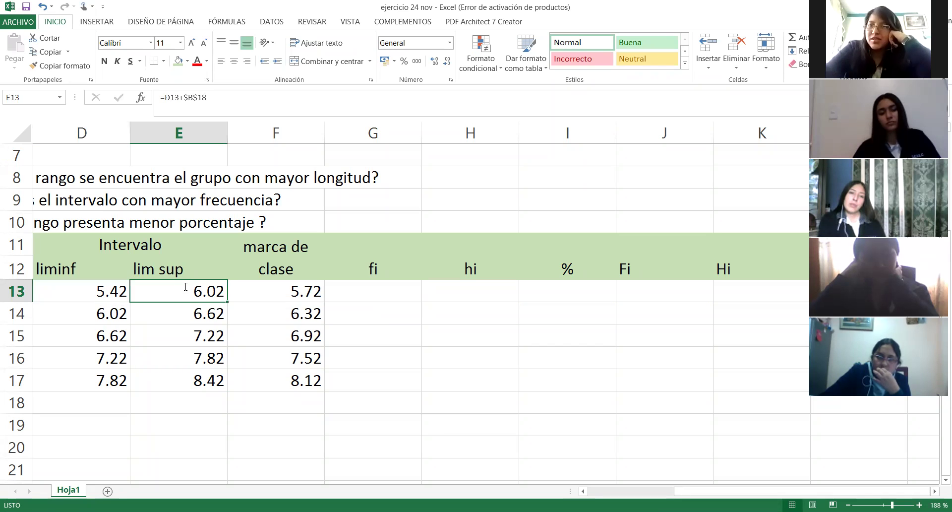
pyautogui.doubleClick(184, 287)
pyautogui.press('Escape')
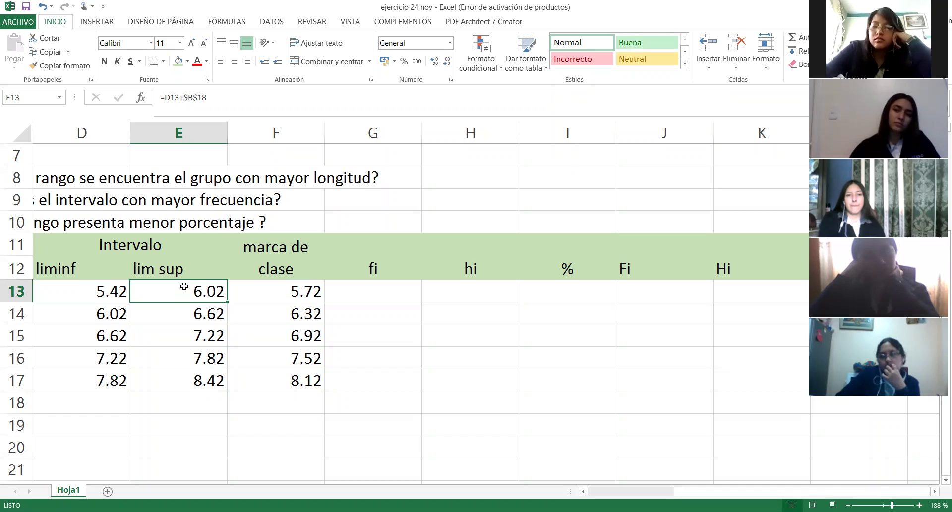
# Step: Start a FRECUENCIA formula over the fi cells G13:G17, using the shrew lengths in A3:F6 as the data argument
pyautogui.keyDown('ctrl'); pyautogui.scroll(-5, 184, 286); pyautogui.keyUp('ctrl')
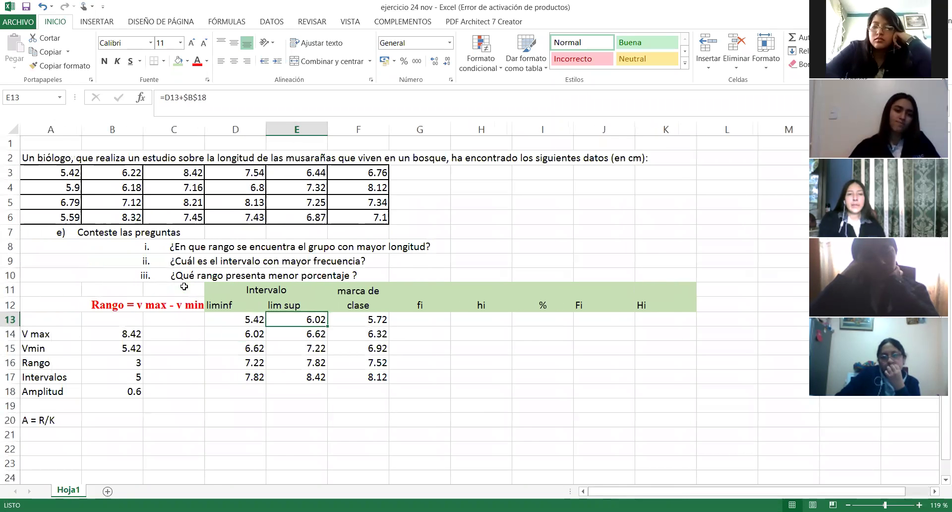
pyautogui.click(431, 319)
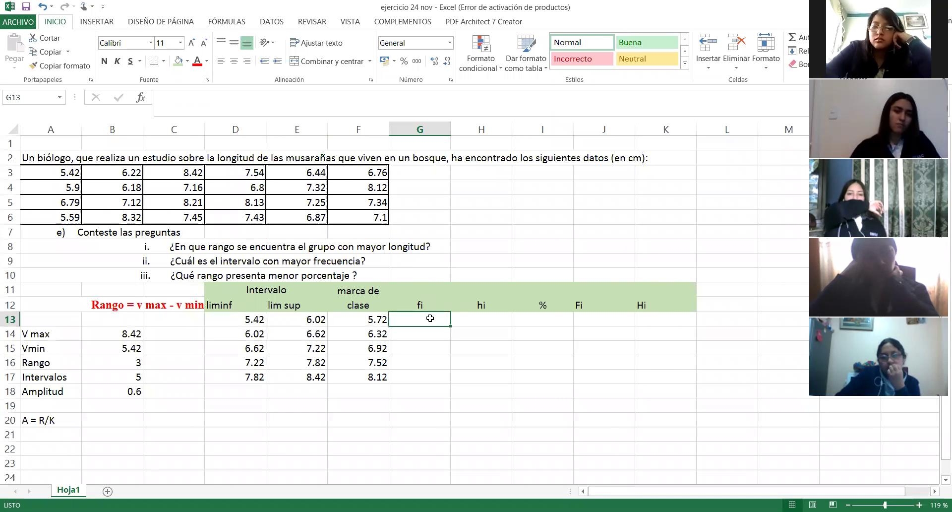
pyautogui.hotkey('shift', 'Down')
pyautogui.hotkey('shift', 'Down')
pyautogui.hotkey('shift', 'Down')
pyautogui.hotkey('shift', 'Down')
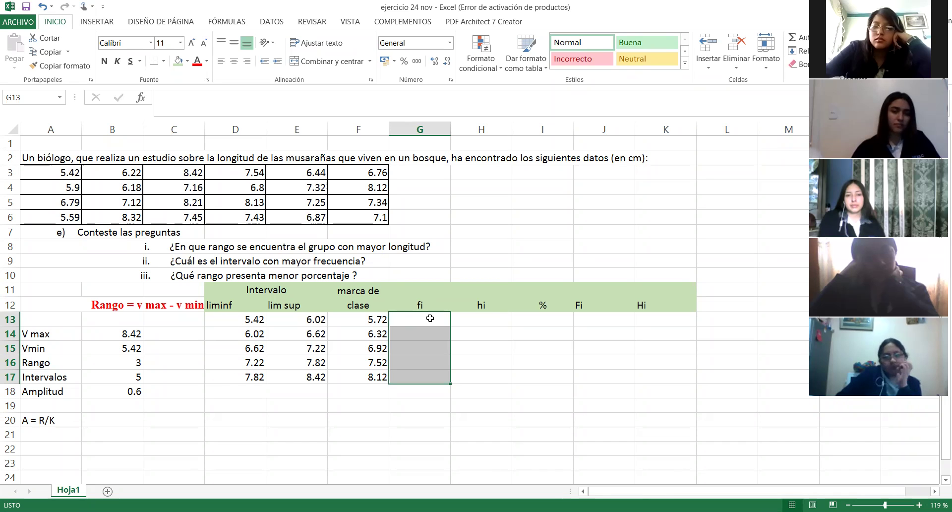
pyautogui.write('=')
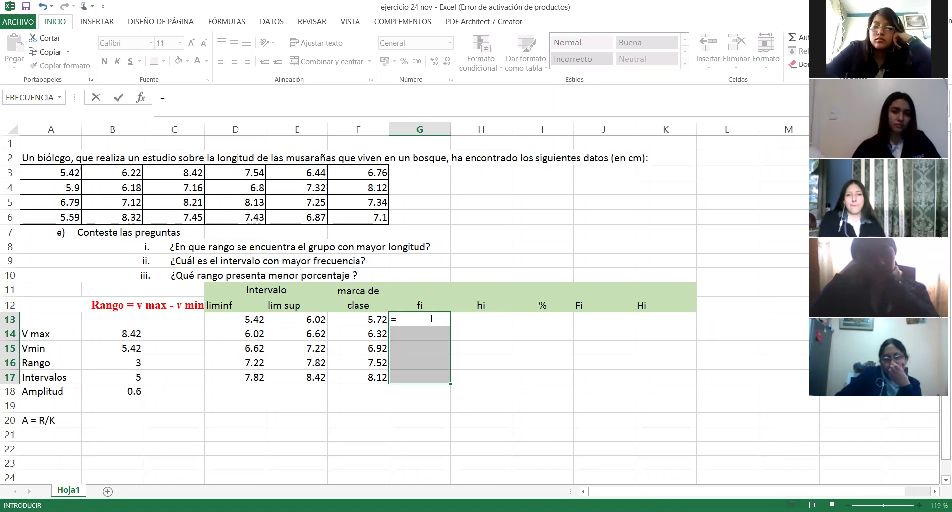
pyautogui.write('frecuencia')
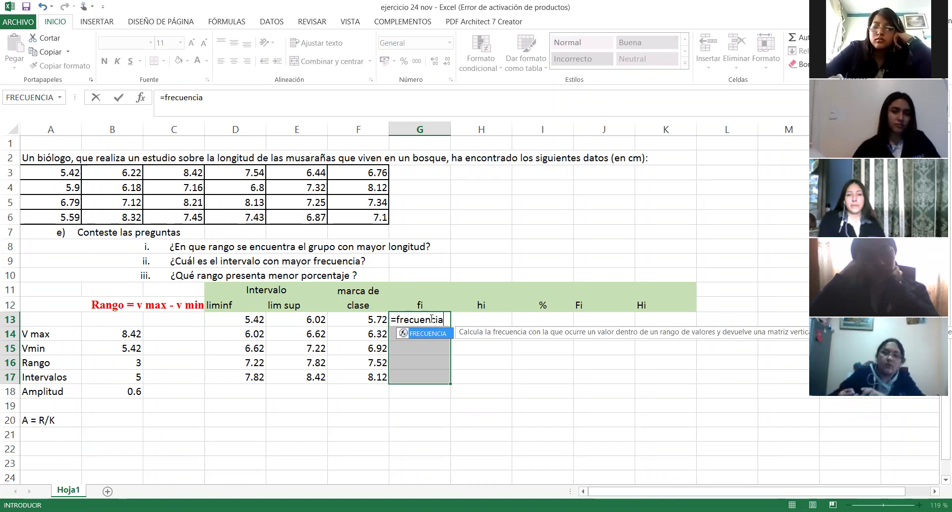
pyautogui.write('(')
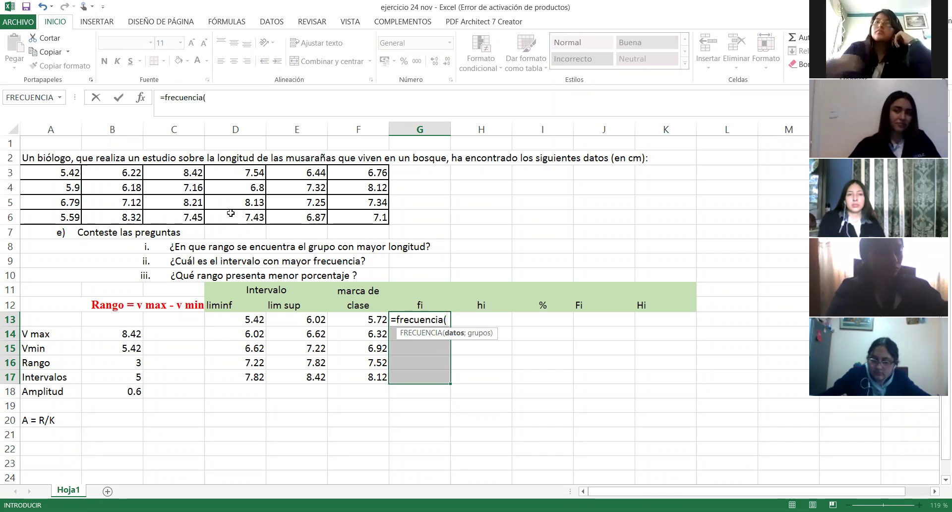
pyautogui.click(73, 170)
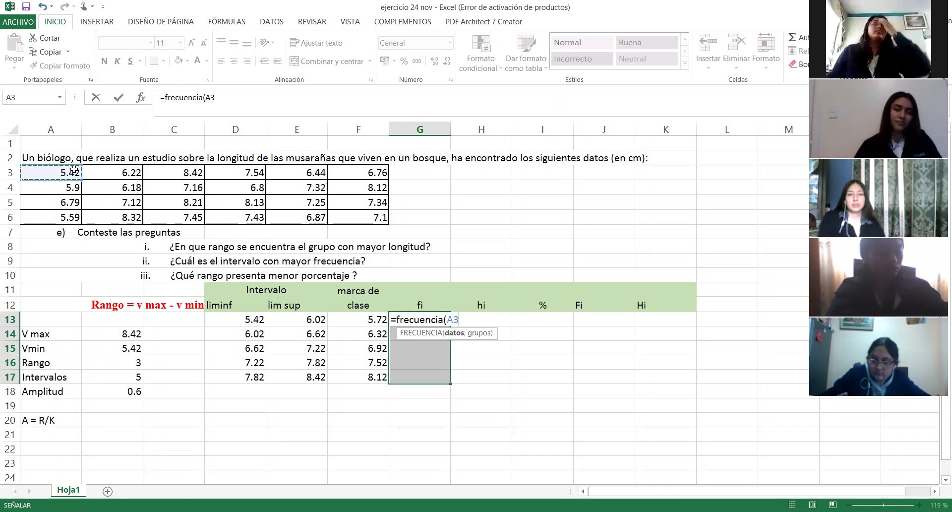
pyautogui.moveTo(73, 170); pyautogui.dragTo(358, 215)
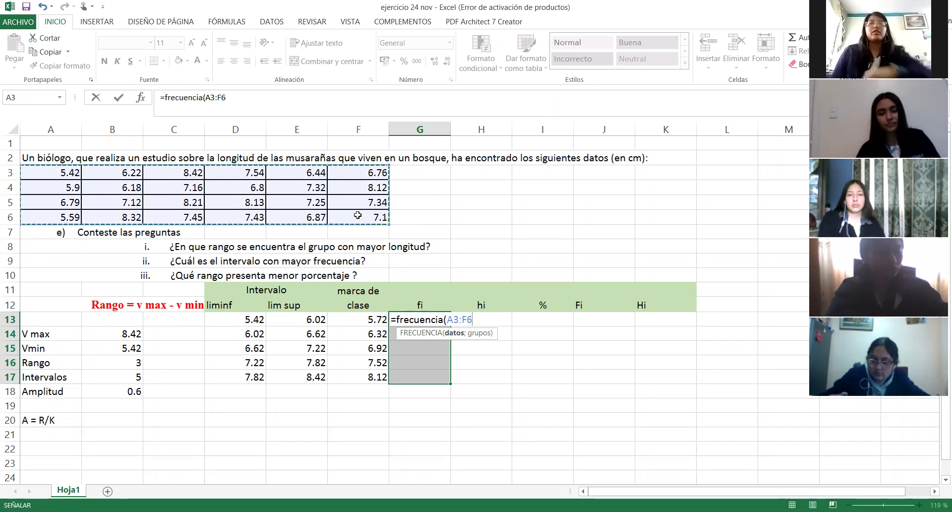
# Step: Complete the FRECUENCIA formula with the upper limits E13:E17 as the groups argument and enter it as an array over G13:G17
pyautogui.write(';')
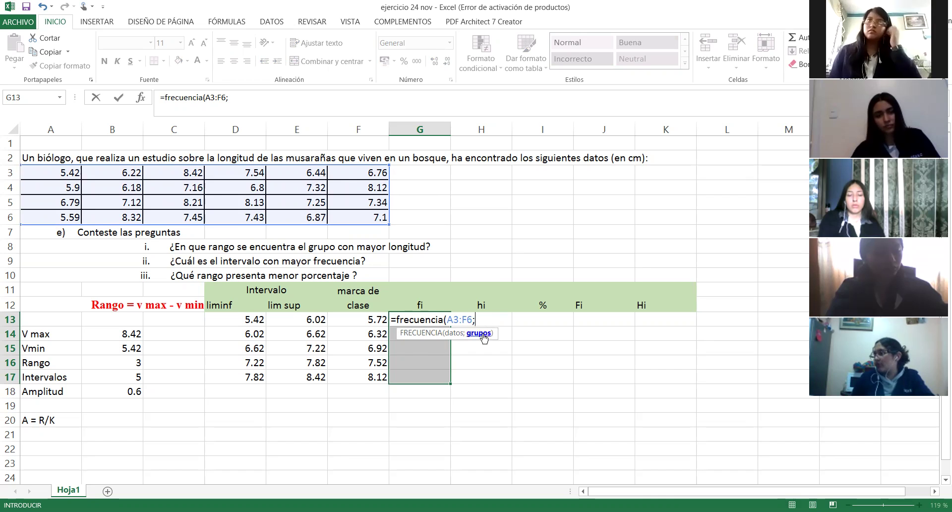
pyautogui.click(305, 320)
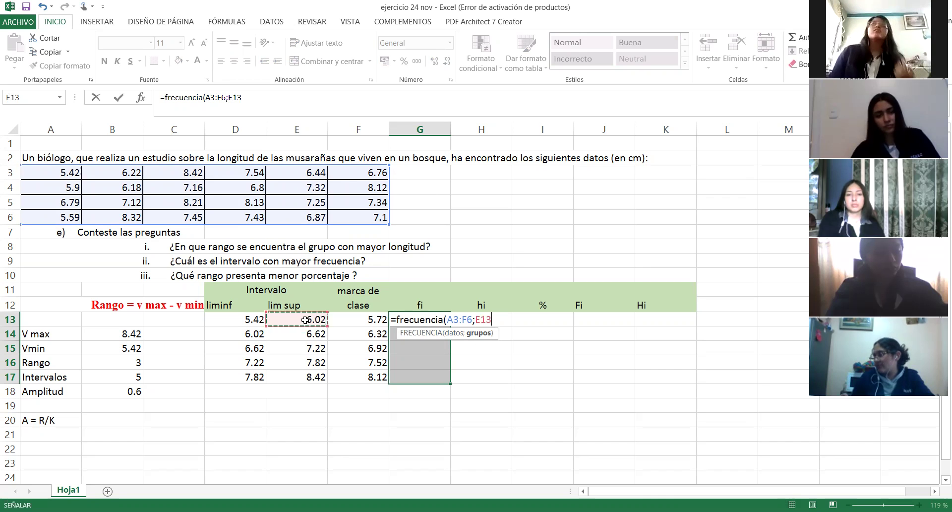
pyautogui.hotkey('shift', 'Down')
pyautogui.hotkey('shift', 'Down')
pyautogui.hotkey('shift', 'Down')
pyautogui.hotkey('shift', 'Down')
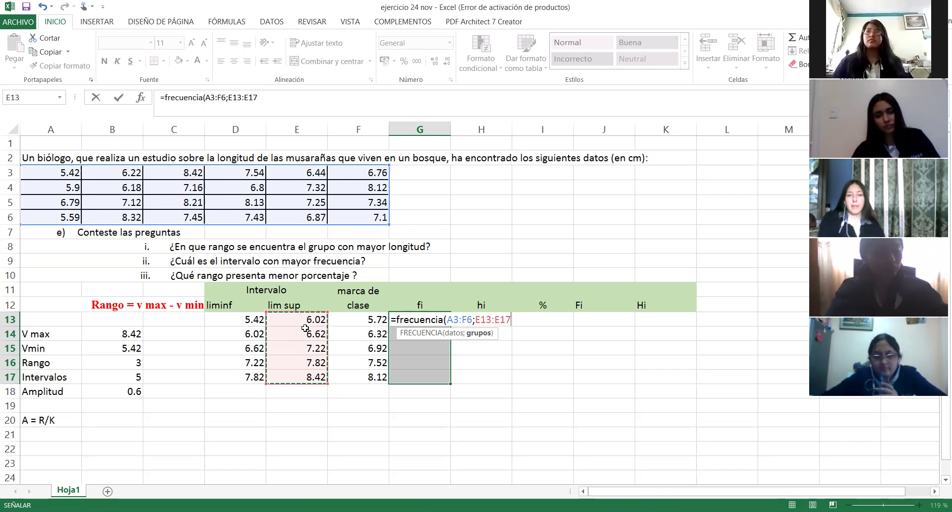
pyautogui.write(')')
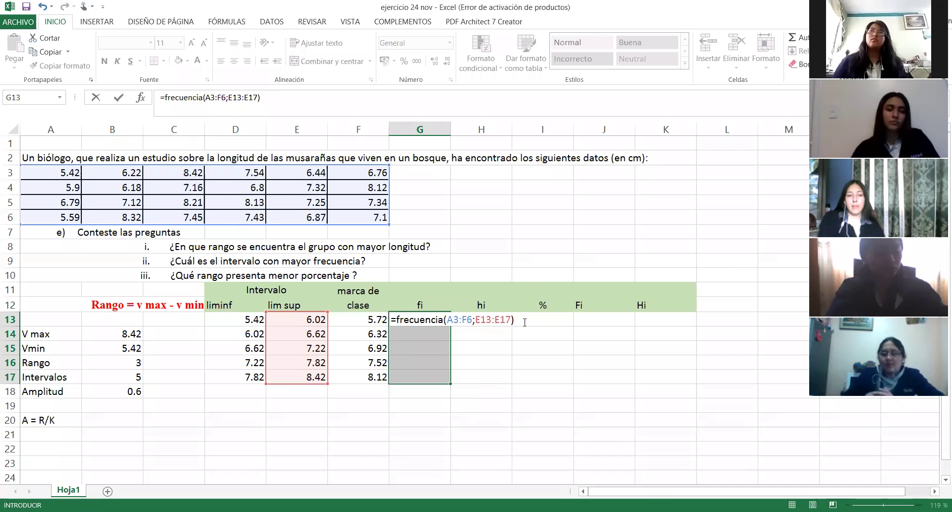
pyautogui.hotkey('ctrl', 'shift', 'Return')
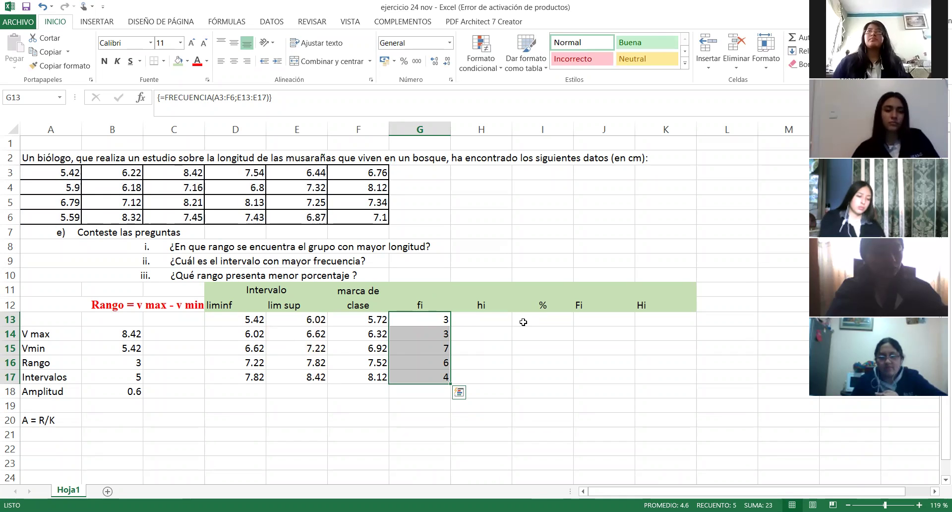
# Step: Total the absolute frequencies of the fi column in G18
pyautogui.press('Down')
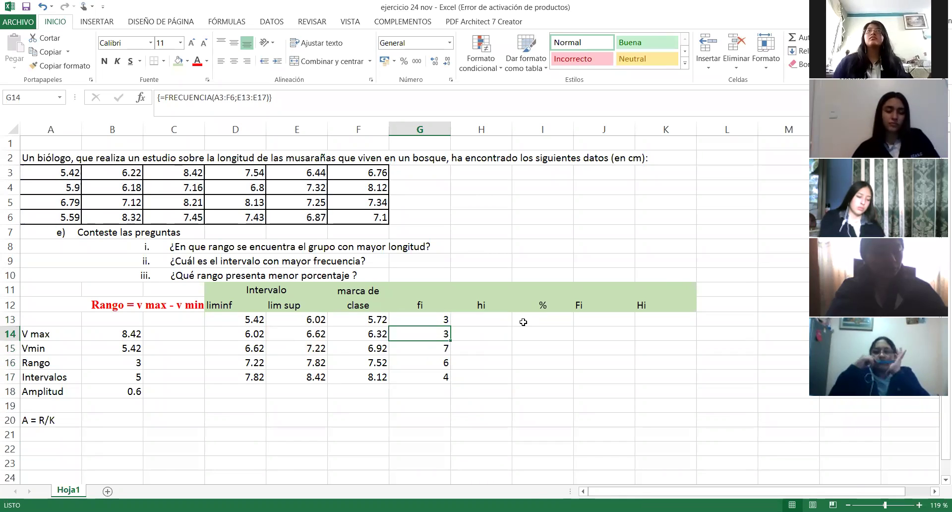
pyautogui.press('Down')
pyautogui.press('Down')
pyautogui.press('Down')
pyautogui.press('Down')
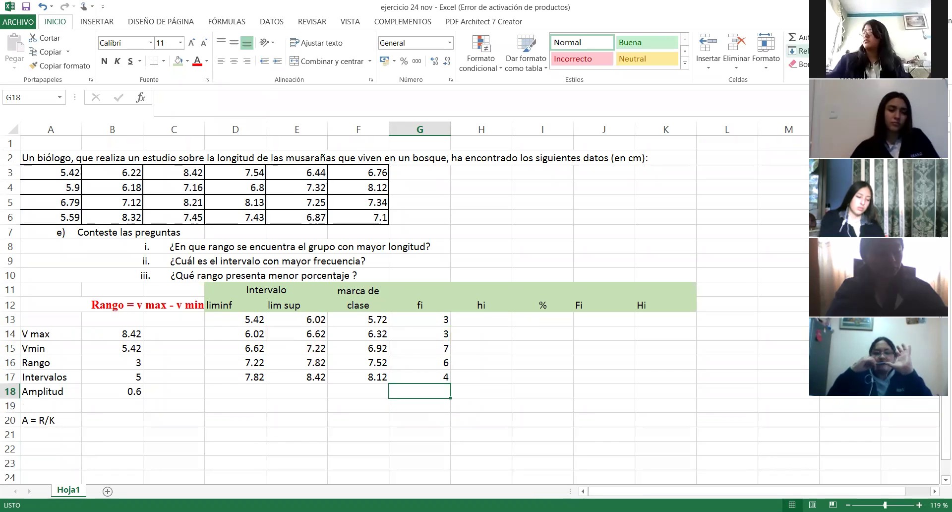
pyautogui.hotkey('alt', '=')
pyautogui.press('Return')
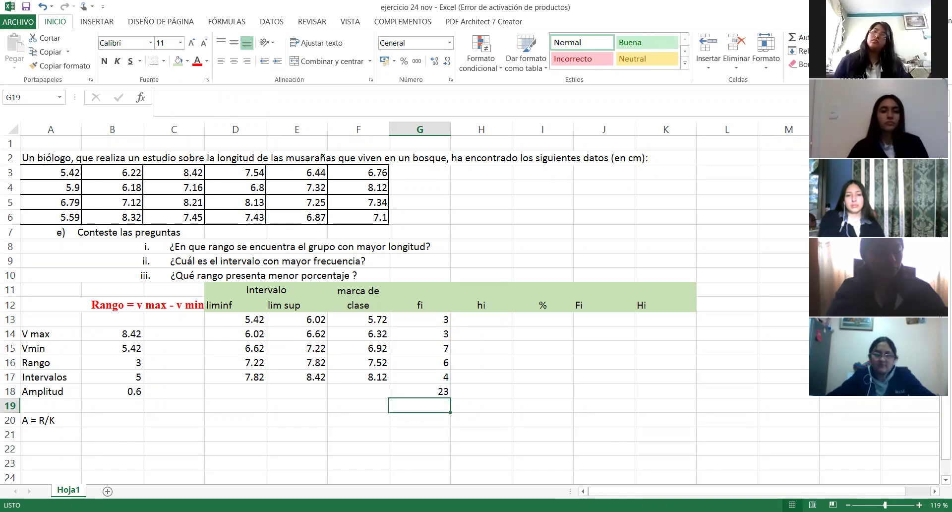
# Step: Calculate the first relative frequency in H13 with =G13/$G$18, keeping the total as an absolute reference
pyautogui.click(483, 325)
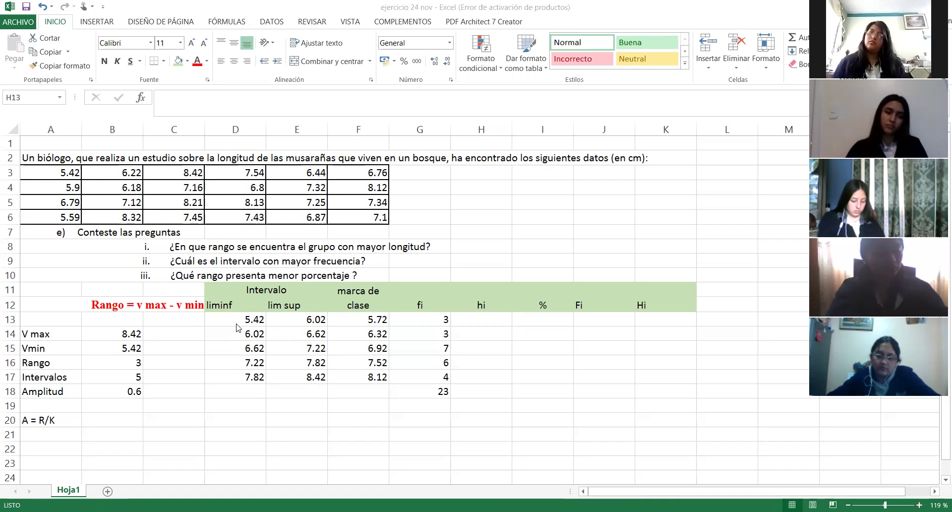
pyautogui.click(495, 317)
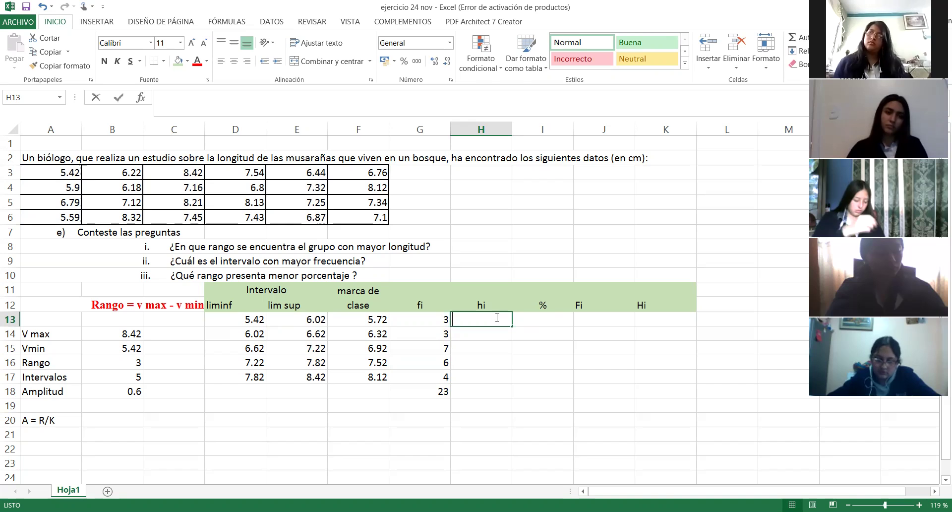
pyautogui.write('=')
pyautogui.click(428, 317)
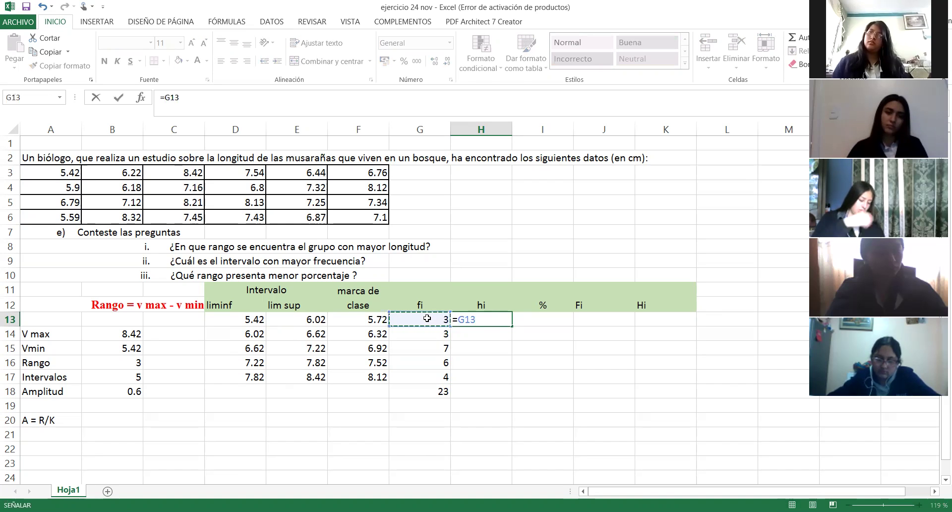
pyautogui.write('/')
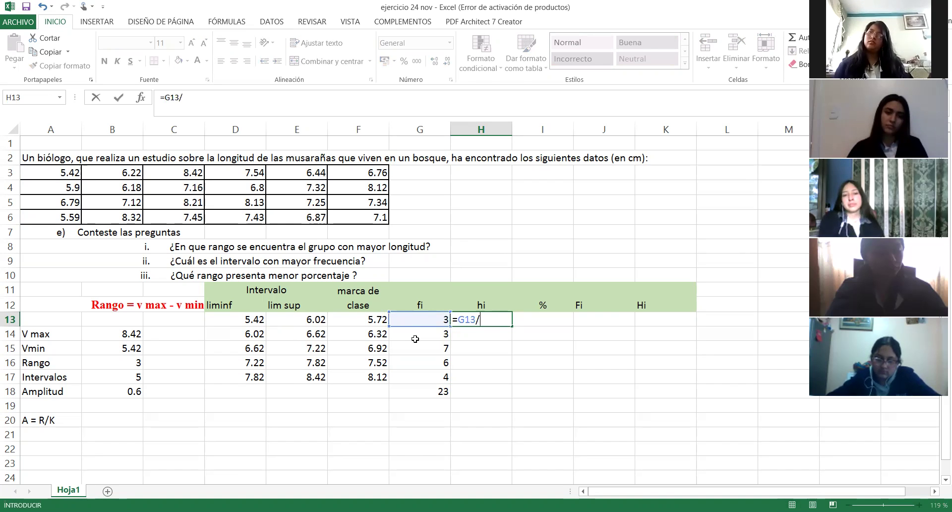
pyautogui.press('Left')
pyautogui.hotkey('ctrl', 'Down')
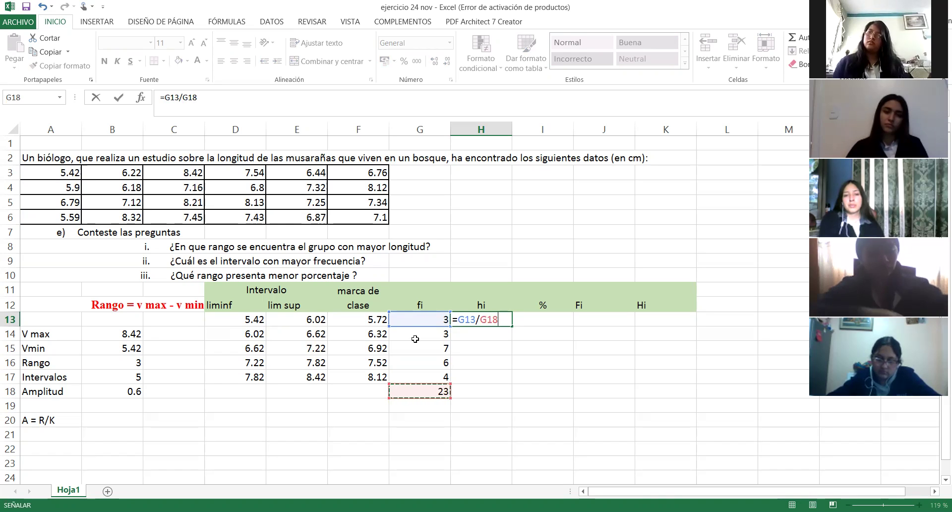
pyautogui.press('BackSpace')
pyautogui.press('BackSpace')
pyautogui.press('BackSpace')
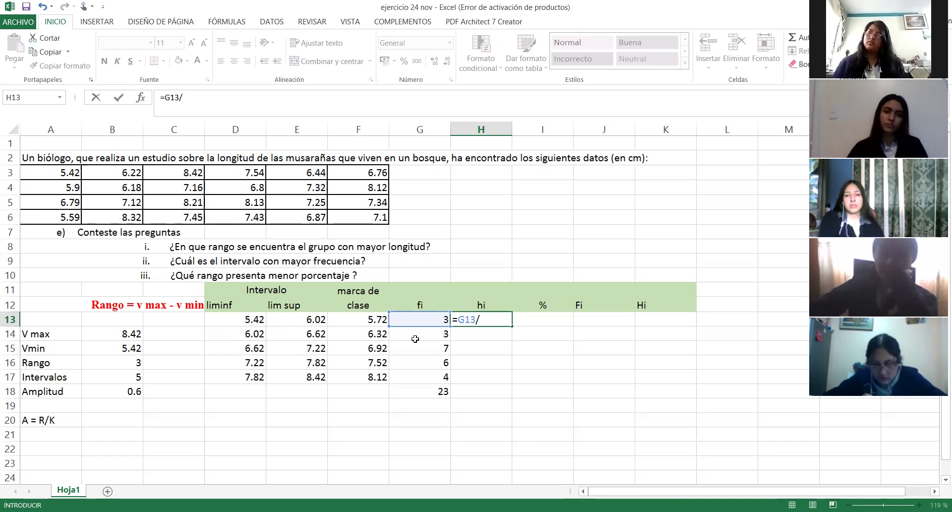
pyautogui.write('$')
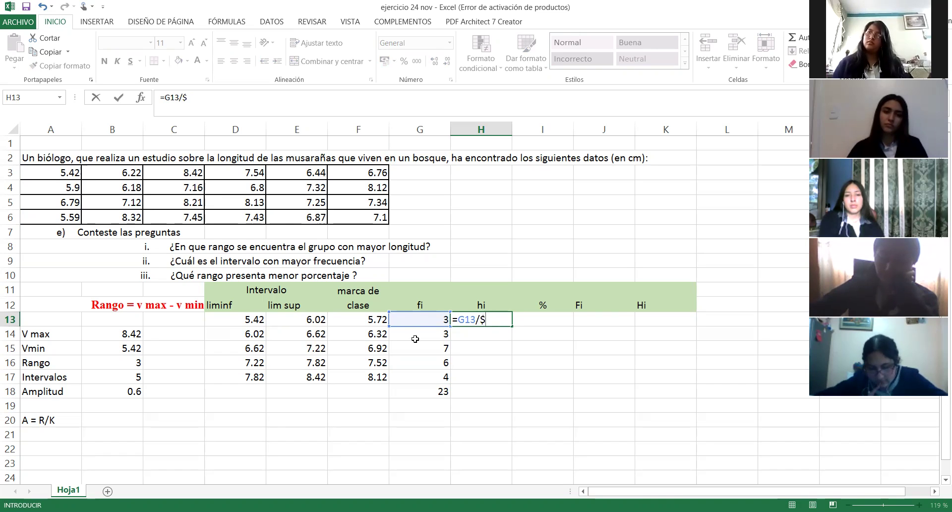
pyautogui.write('g')
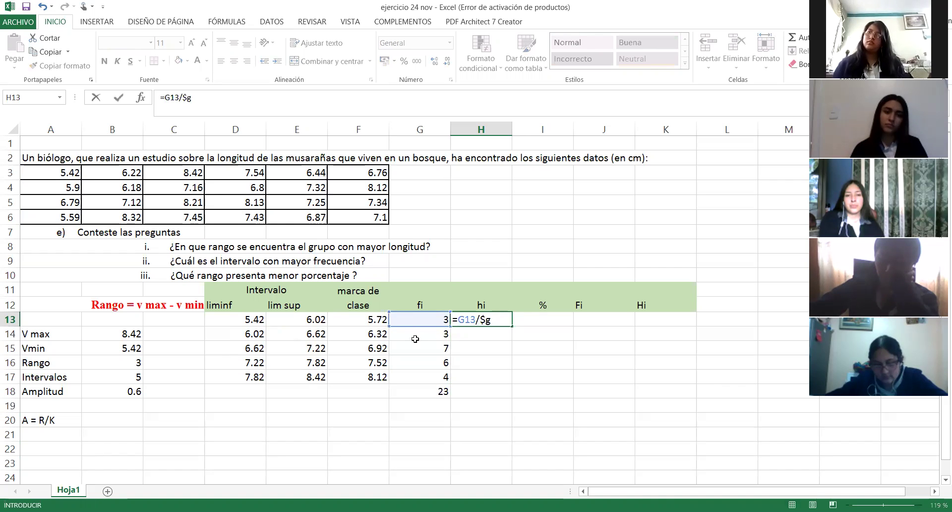
pyautogui.write('$18')
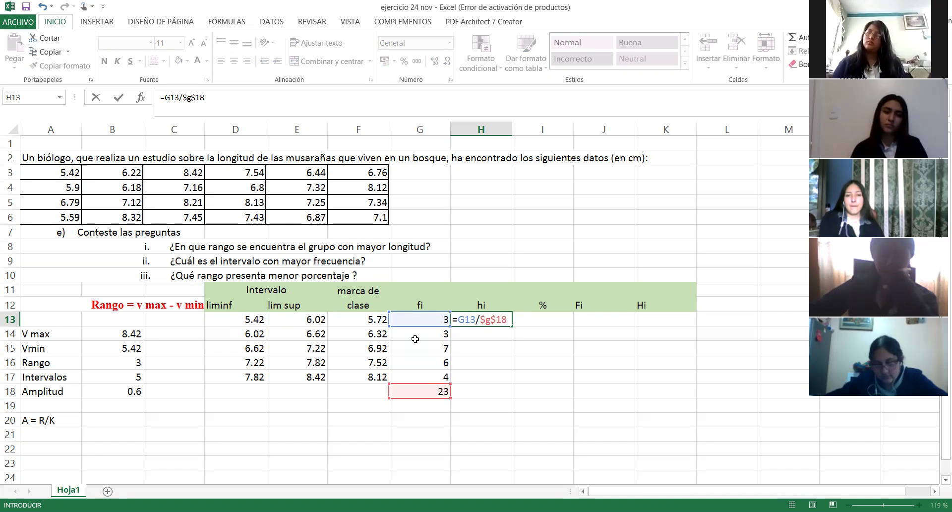
pyautogui.press('Return')
# Step: Fill the relative frequency formula down to H17 and reduce the hi values to two decimal places
pyautogui.click(499, 312)
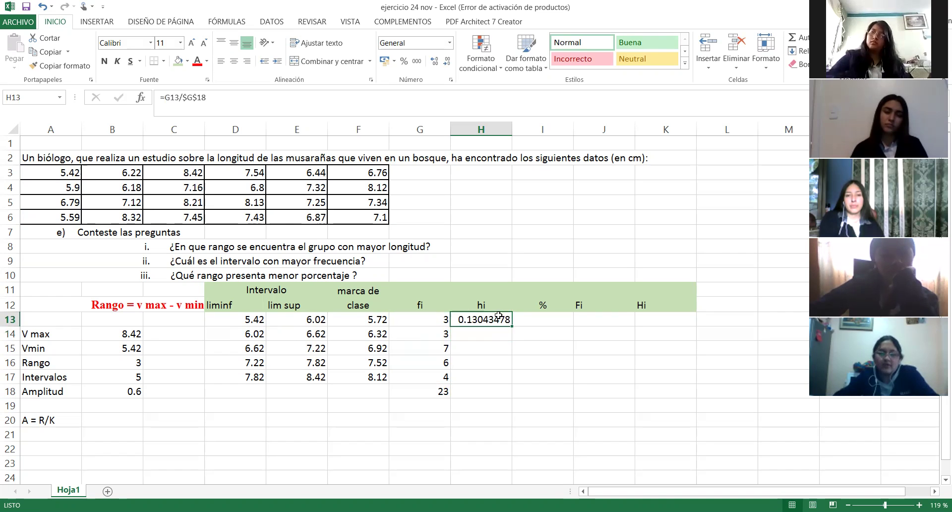
pyautogui.moveTo(512, 326); pyautogui.dragTo(511, 375)
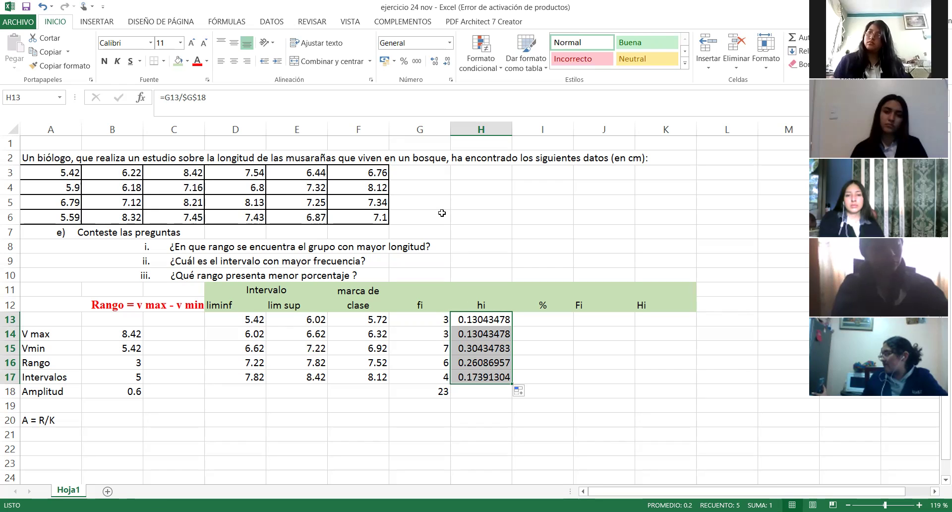
pyautogui.click(446, 65)
pyautogui.click(446, 65)
pyautogui.click(446, 64)
pyautogui.click(447, 64)
pyautogui.click(447, 65)
pyautogui.click(447, 65)
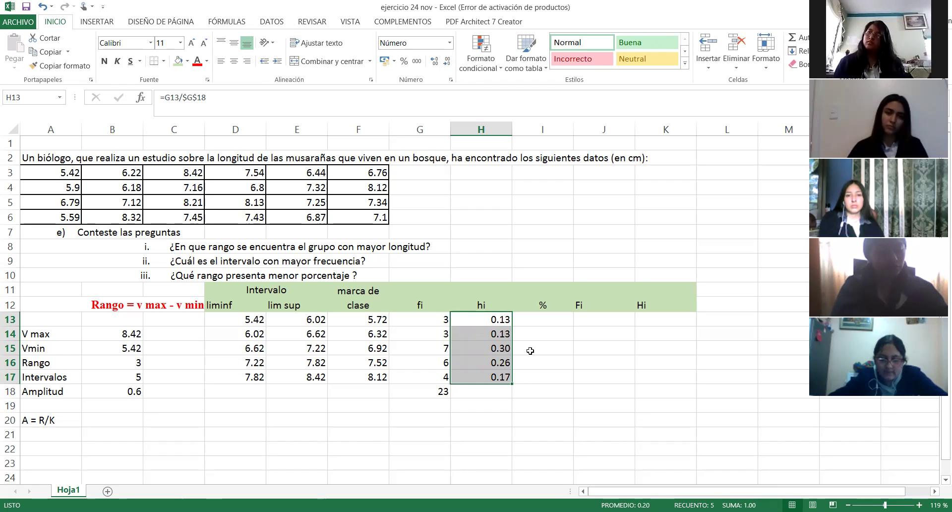
# Step: Total the relative frequencies of the hi column in H18
pyautogui.hotkey('ctrl', 'Down')
pyautogui.press('Down')
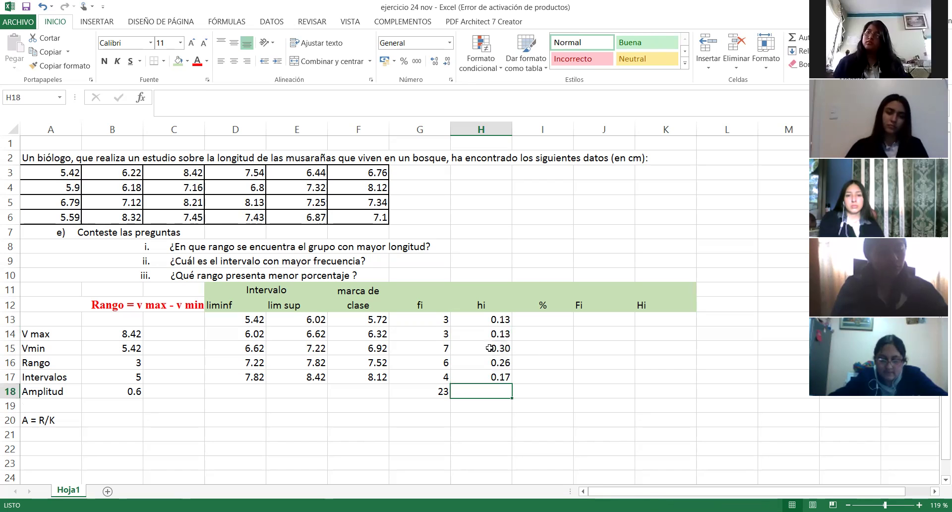
pyautogui.click(793, 37)
pyautogui.press('Return')
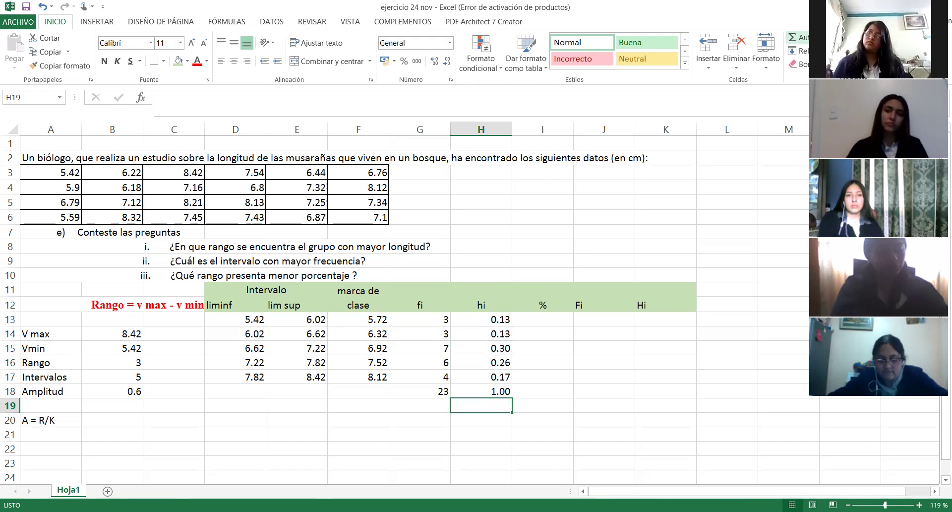
# Step: Calculate the first percentage in I13 with =H13*100 and fill the formula down to I17
pyautogui.click(541, 318)
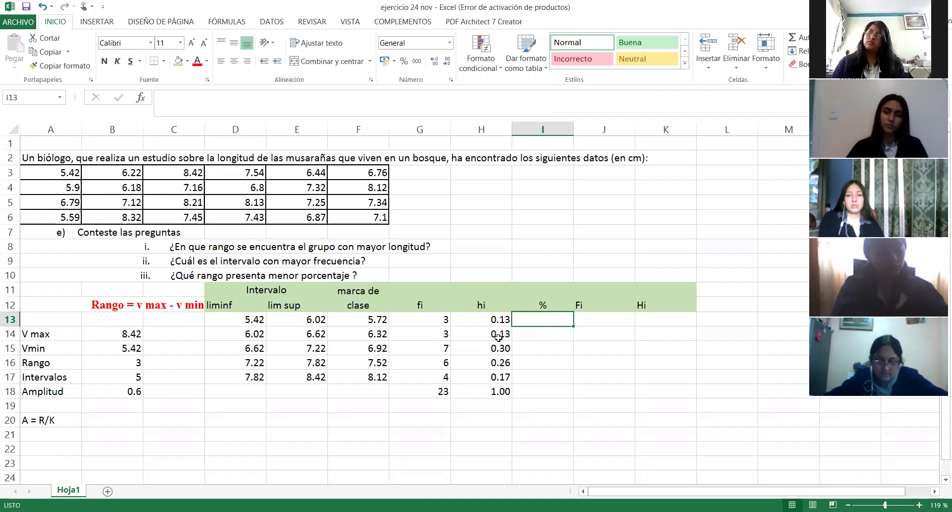
pyautogui.doubleClick(553, 318)
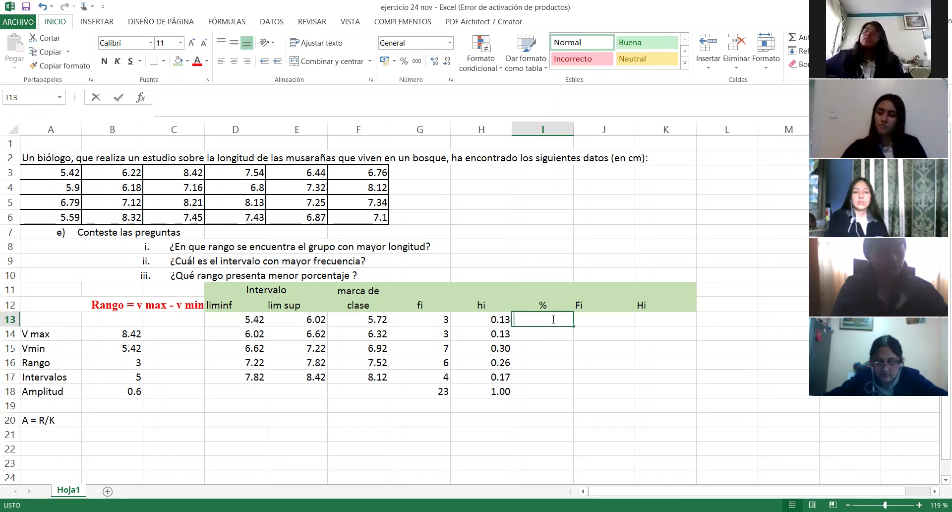
pyautogui.write('=')
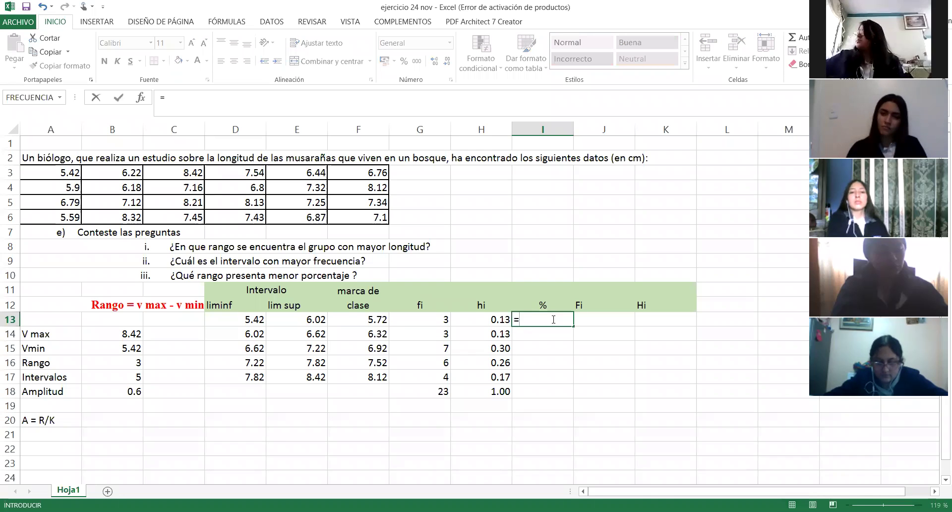
pyautogui.click(488, 322)
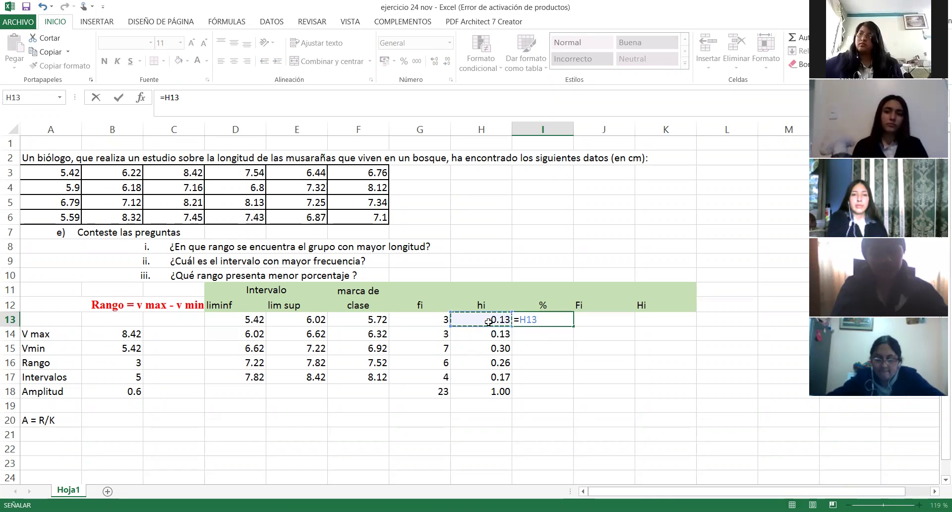
pyautogui.write('*')
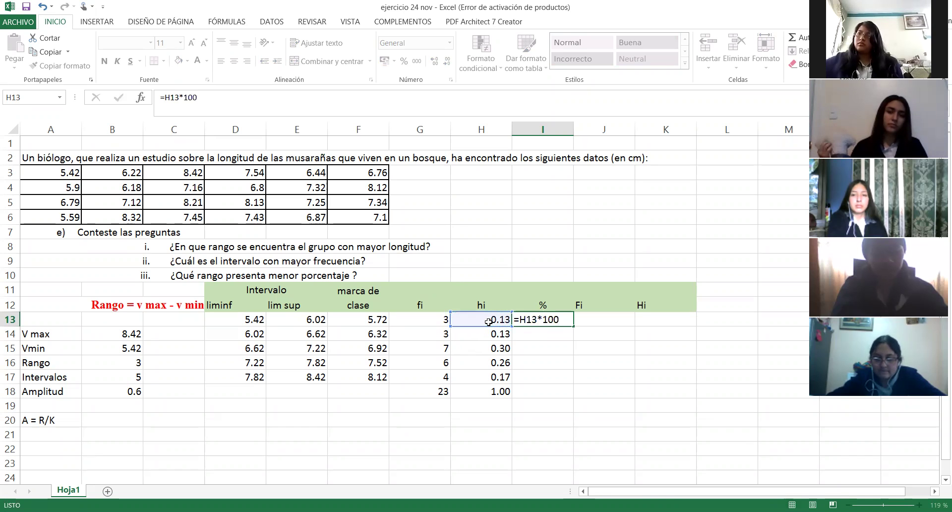
pyautogui.press('Return')
pyautogui.click(566, 318)
pyautogui.moveTo(574, 327); pyautogui.dragTo(569, 378)
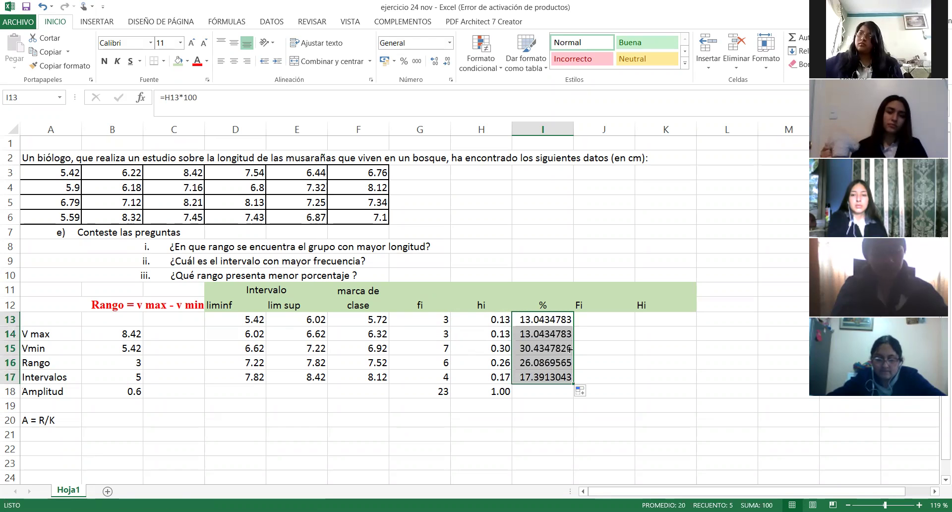
# Step: Reduce the percentages in I13:I17 to one decimal place
pyautogui.click(443, 61)
pyautogui.click(444, 62)
pyautogui.click(444, 62)
pyautogui.click(444, 62)
pyautogui.click(444, 62)
pyautogui.click(444, 61)
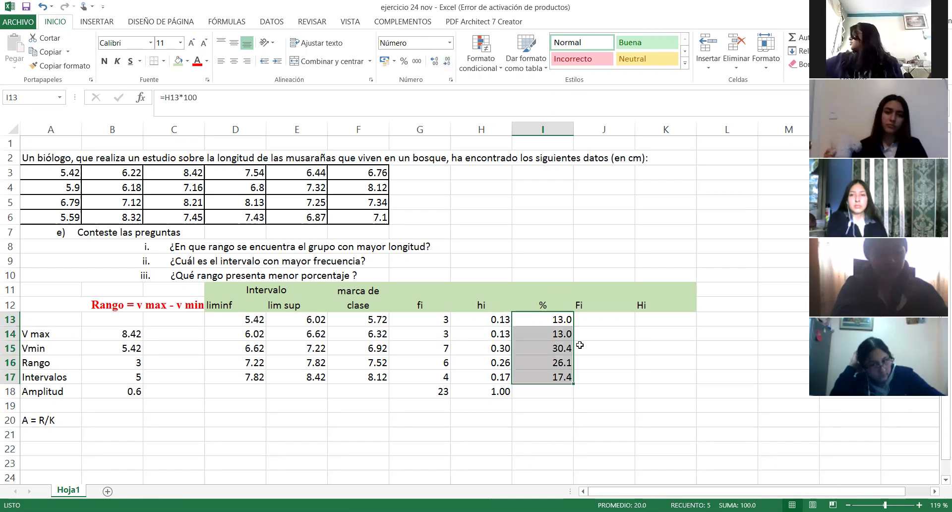
# Step: Total the percentage column in I18
pyautogui.click(545, 391)
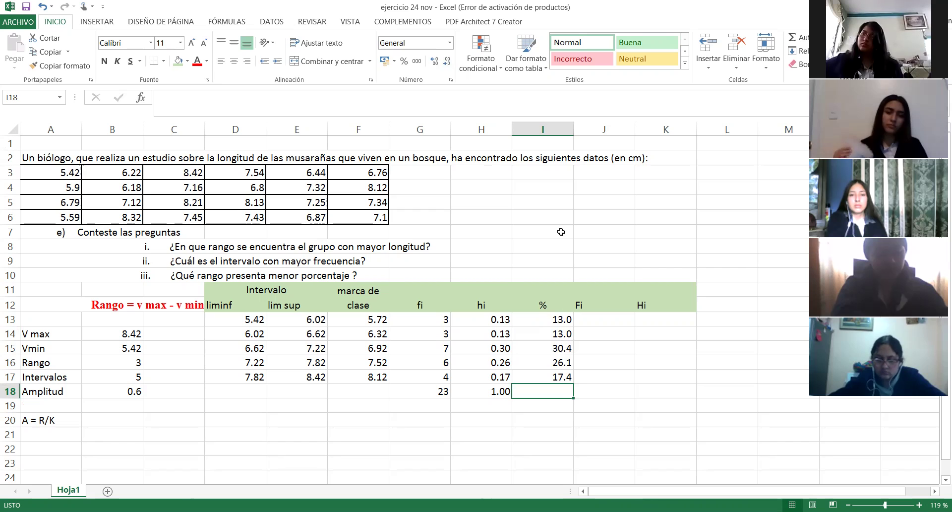
pyautogui.click(810, 38)
pyautogui.press('Return')
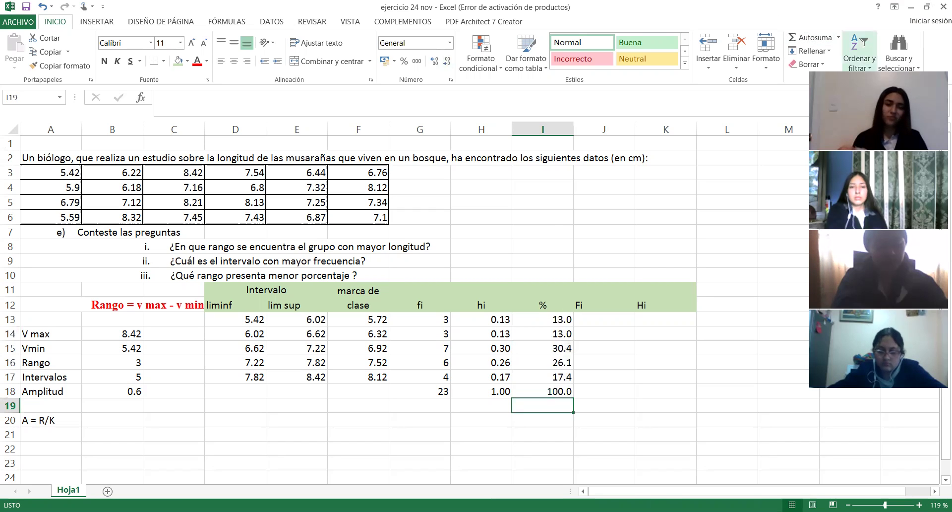
# Step: Center the Fi and Hi headings in J12:K12
pyautogui.click(599, 318)
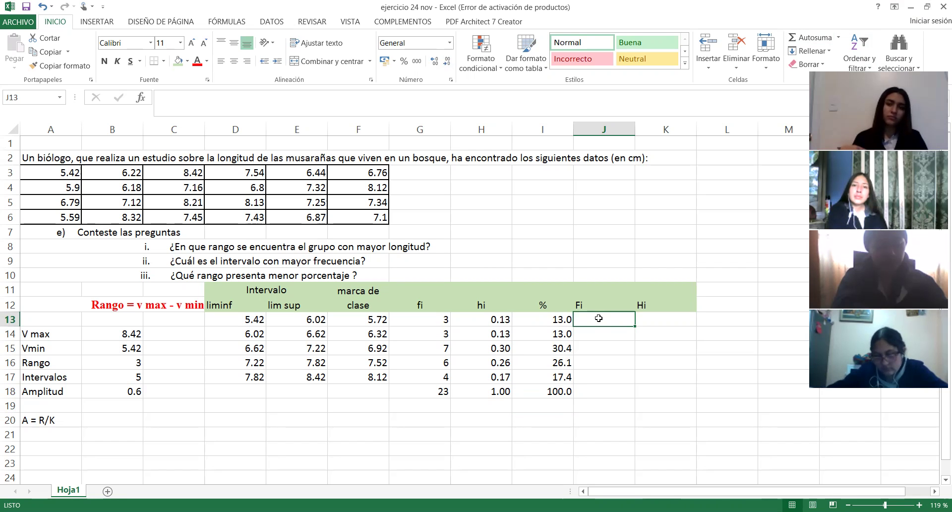
pyautogui.keyDown('ctrl'); pyautogui.scroll(4, 599, 318); pyautogui.keyUp('ctrl')
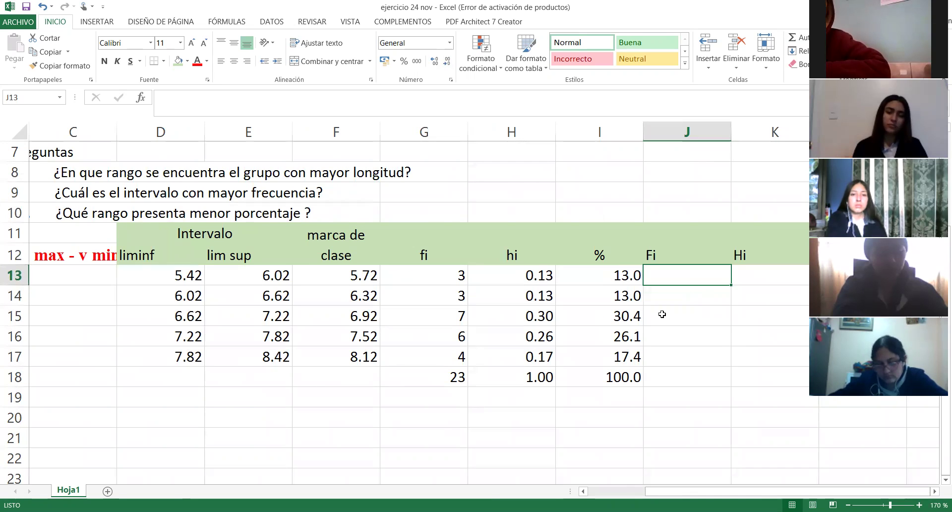
pyautogui.moveTo(675, 255); pyautogui.dragTo(746, 255)
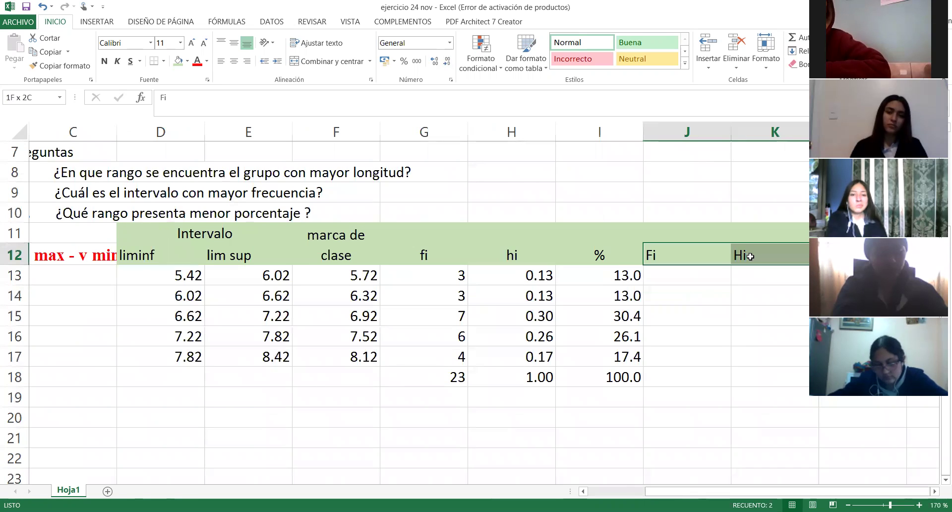
pyautogui.click(234, 61)
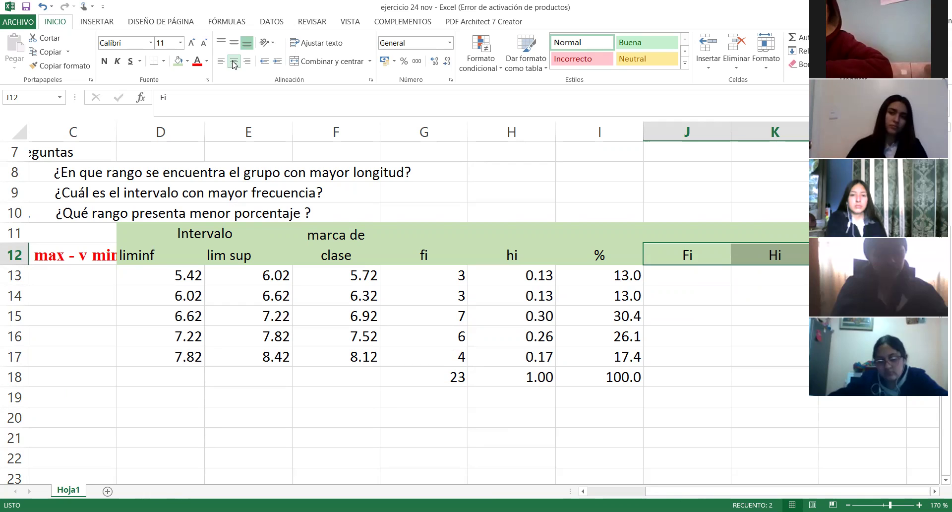
# Step: Start the cumulative frequency column Fi by entering =G13 in J13
pyautogui.click(708, 254)
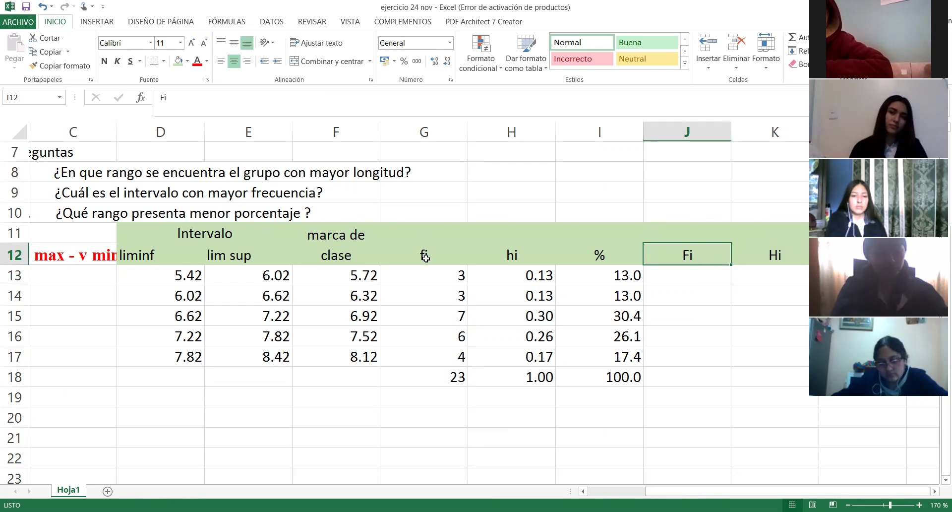
pyautogui.click(426, 256)
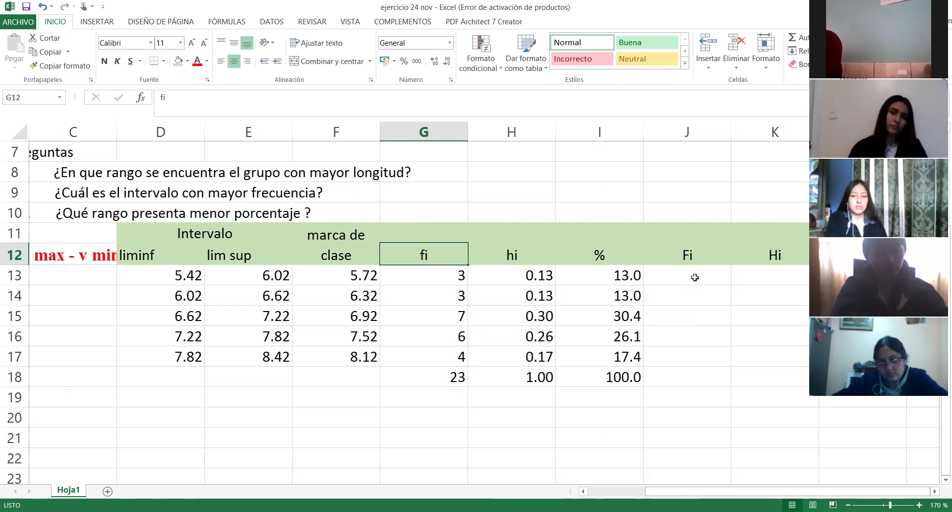
pyautogui.click(696, 277)
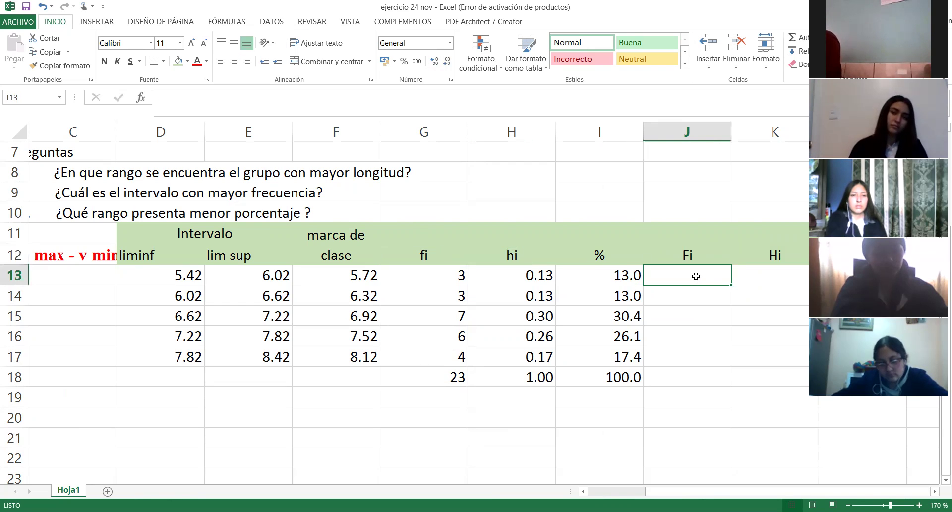
pyautogui.write('=')
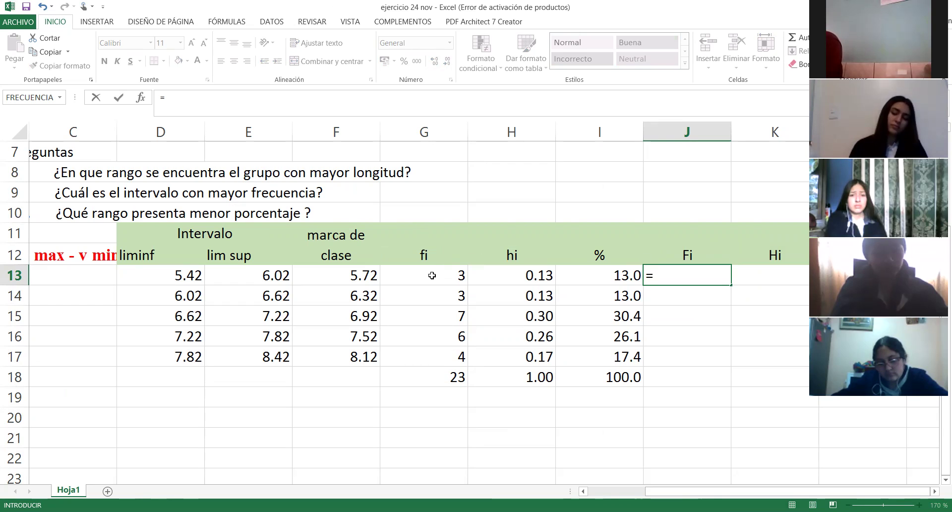
pyautogui.click(430, 275)
pyautogui.press('Return')
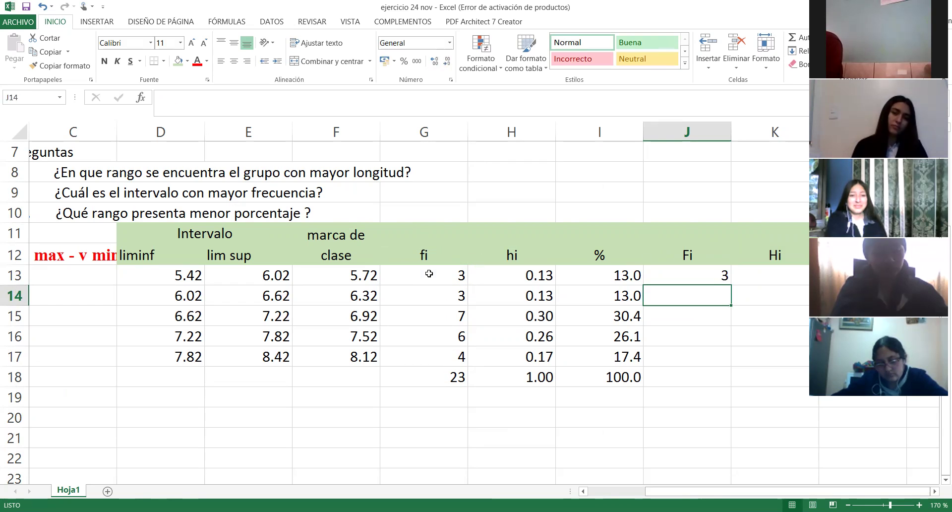
# Step: Calculate the second cumulative frequency in J14 with =J13+G14 and fill the formula down to J17
pyautogui.write('=')
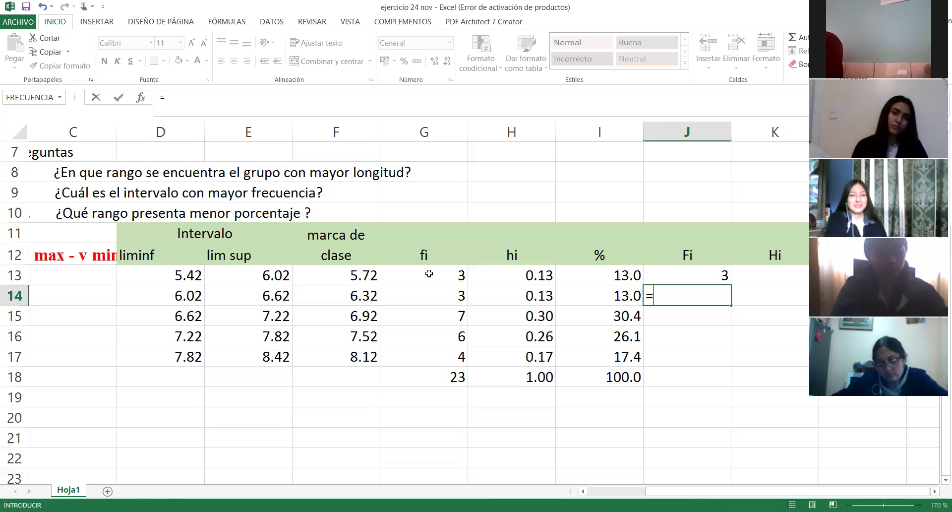
pyautogui.click(709, 277)
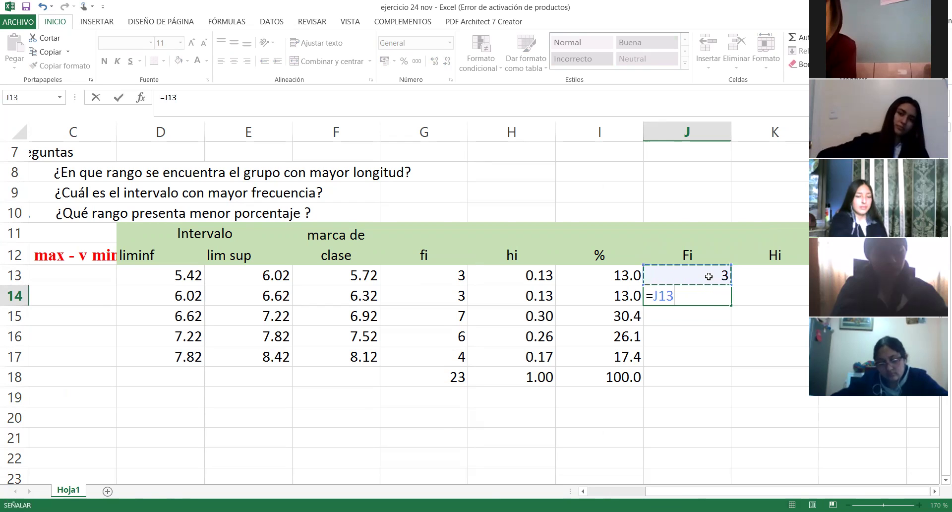
pyautogui.write('+')
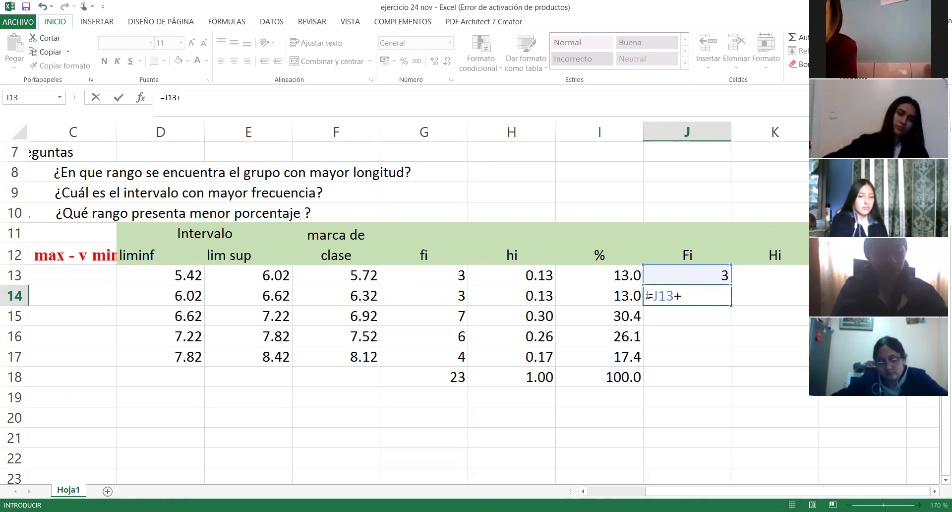
pyautogui.click(446, 298)
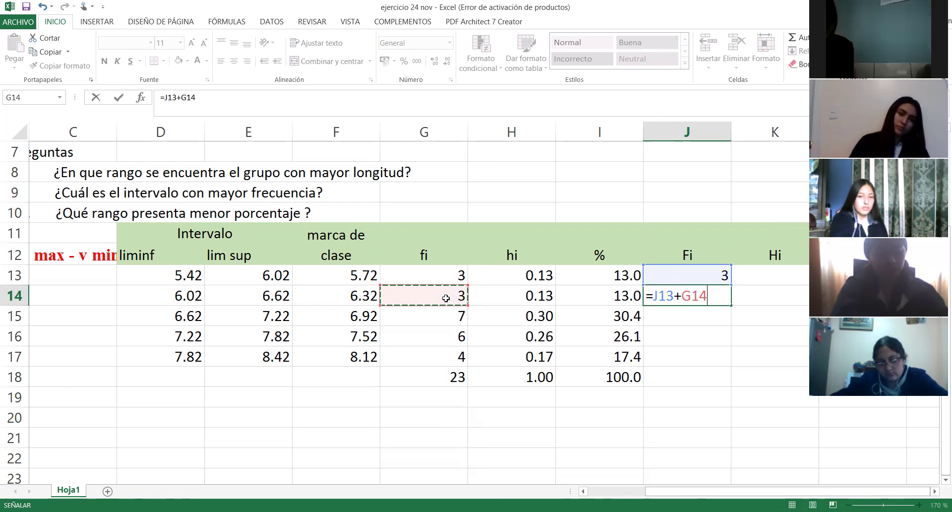
pyautogui.press('Return')
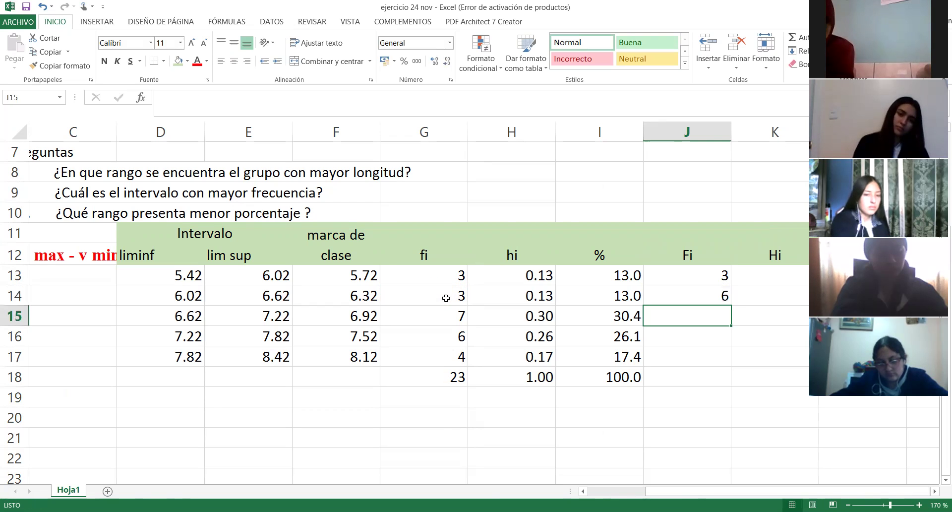
pyautogui.click(698, 301)
pyautogui.moveTo(731, 304); pyautogui.dragTo(722, 368)
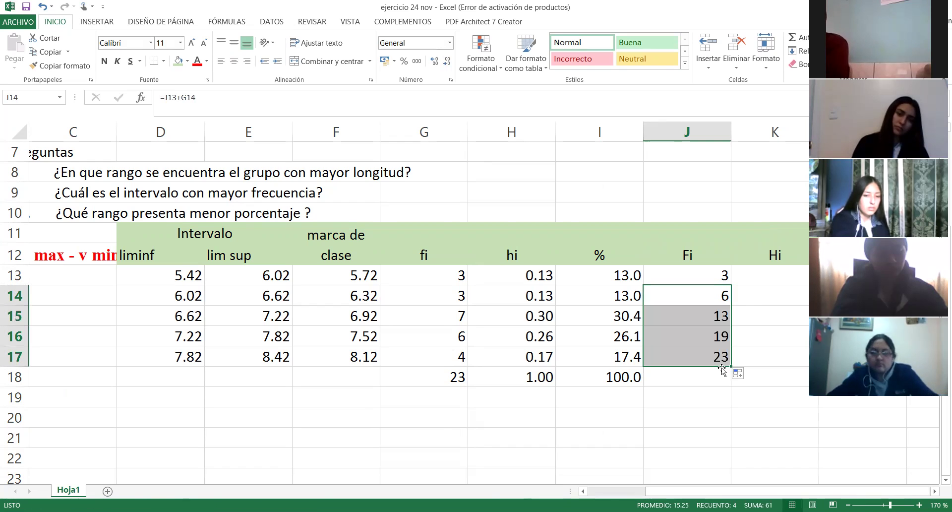
# Step: Highlight the last cumulative frequency in J17 and the fi total in G18 with a light gold fill
pyautogui.click(683, 351)
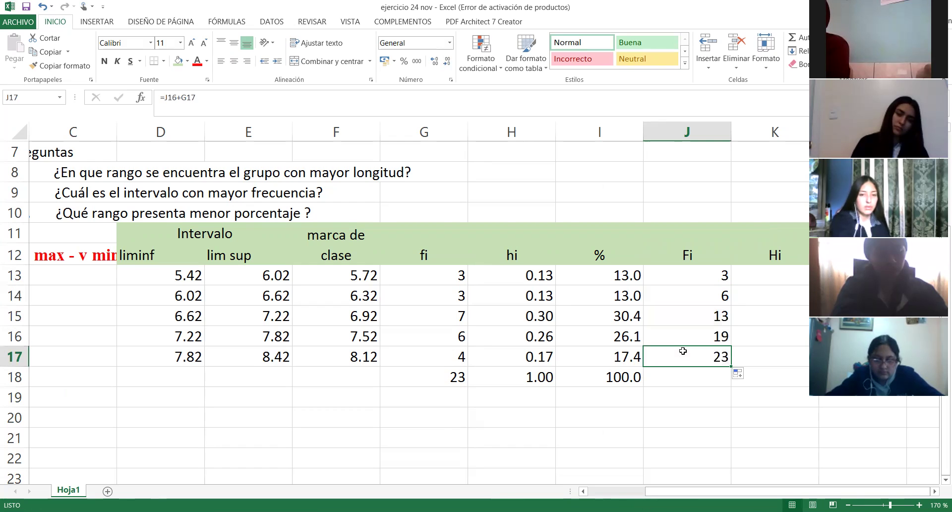
pyautogui.click(187, 60)
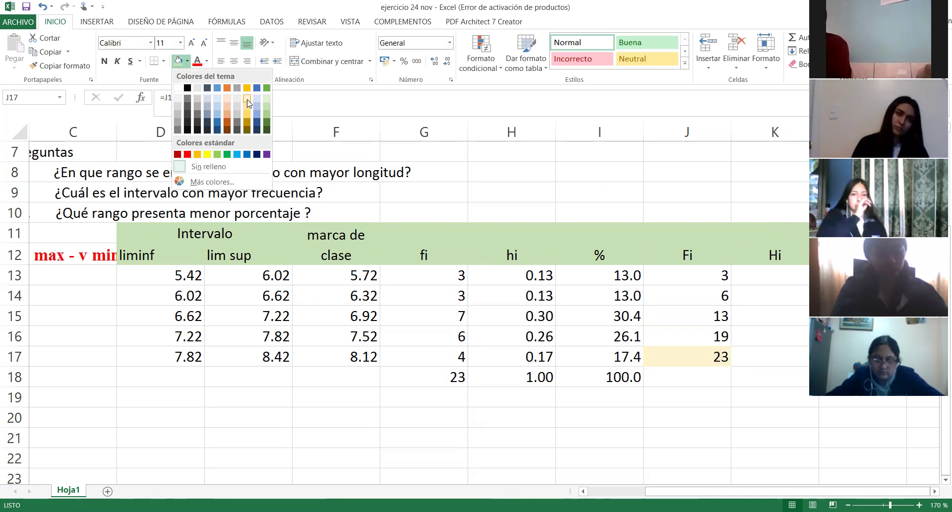
pyautogui.click(249, 103)
pyautogui.click(412, 376)
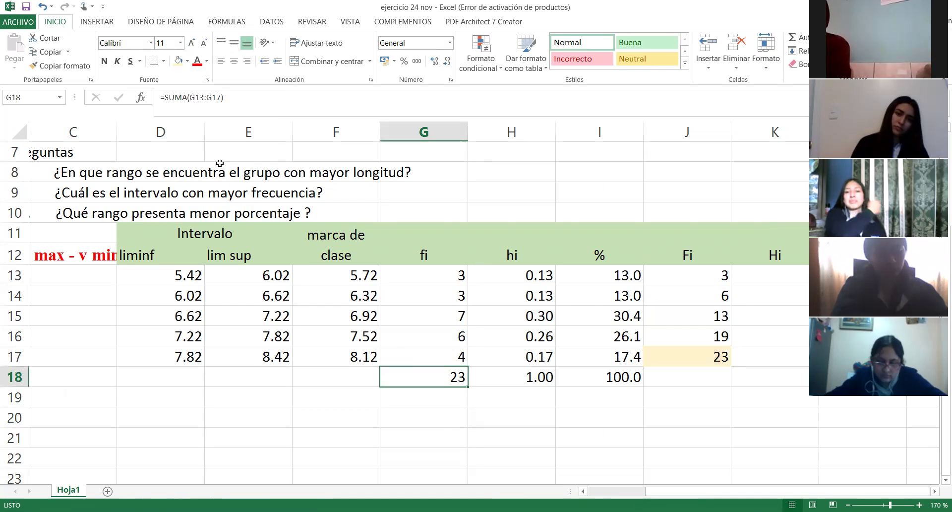
pyautogui.click(178, 61)
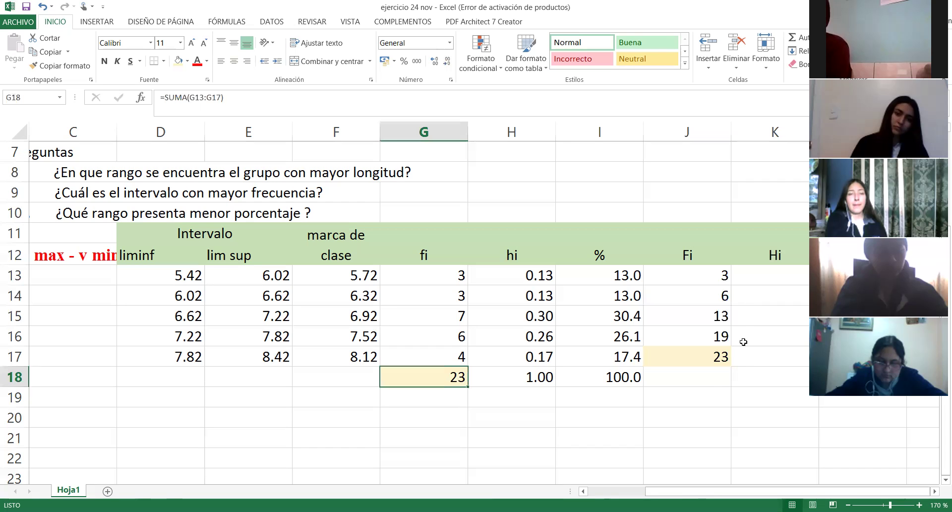
# Step: Start the cumulative relative frequency column Hi by entering =H13 in K13
pyautogui.click(762, 278)
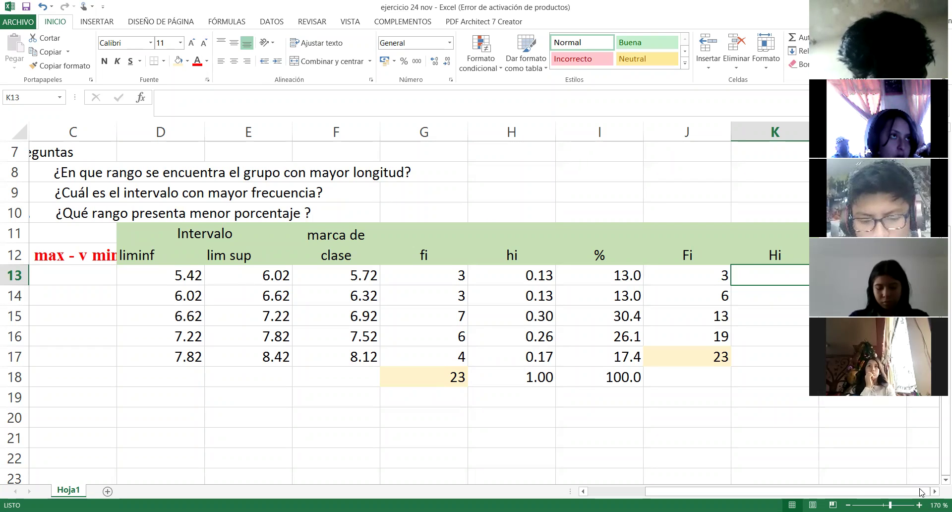
pyautogui.click(764, 258)
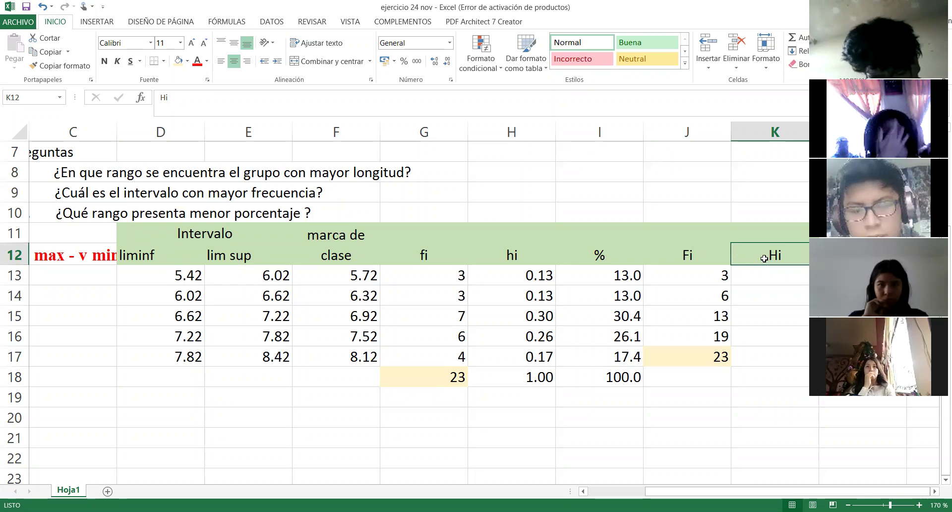
pyautogui.click(765, 277)
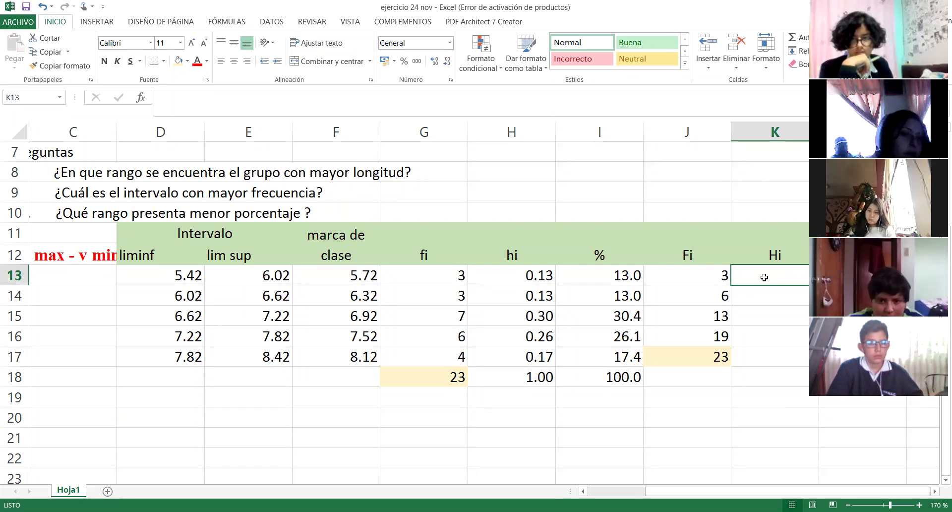
pyautogui.write('=')
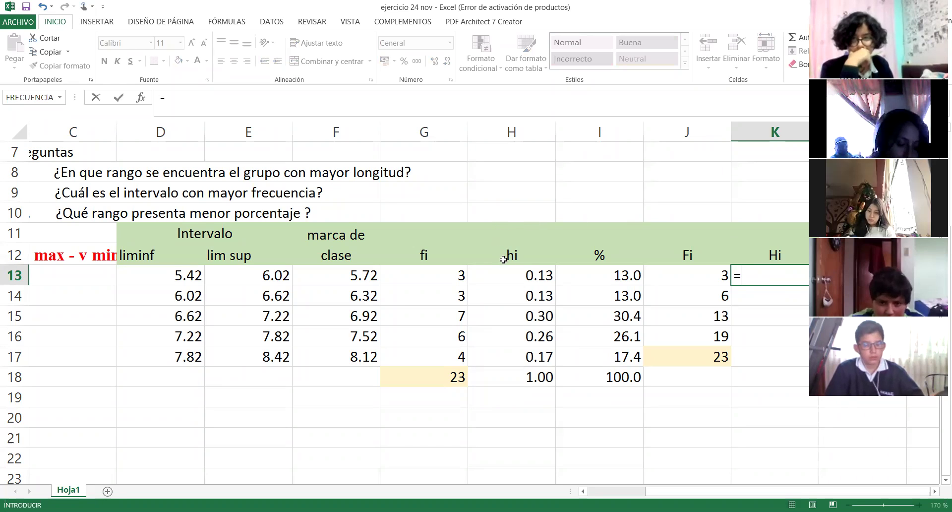
pyautogui.click(515, 275)
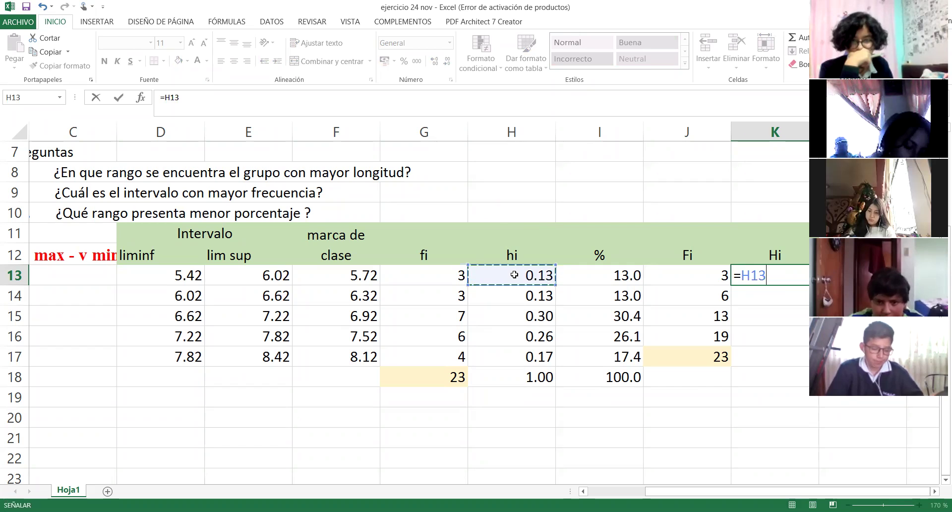
pyautogui.press('Return')
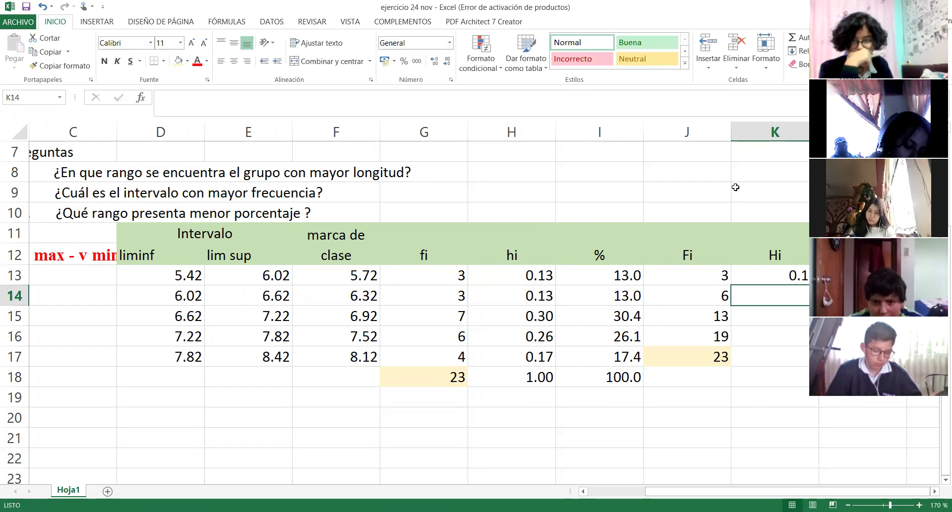
# Step: Calculate the second cumulative relative frequency in K14 with =K13+H14 and fill the formula down to K17
pyautogui.hscroll(2, 621, 161)
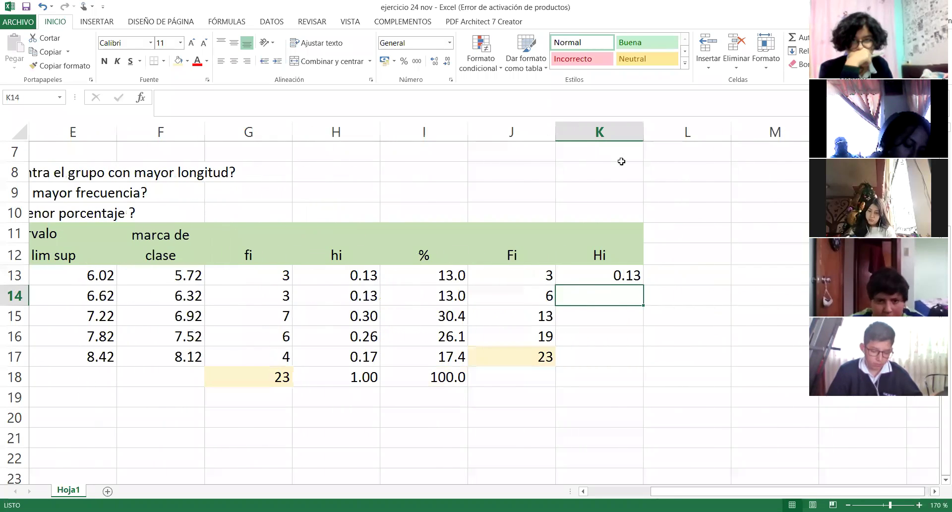
pyautogui.write('=')
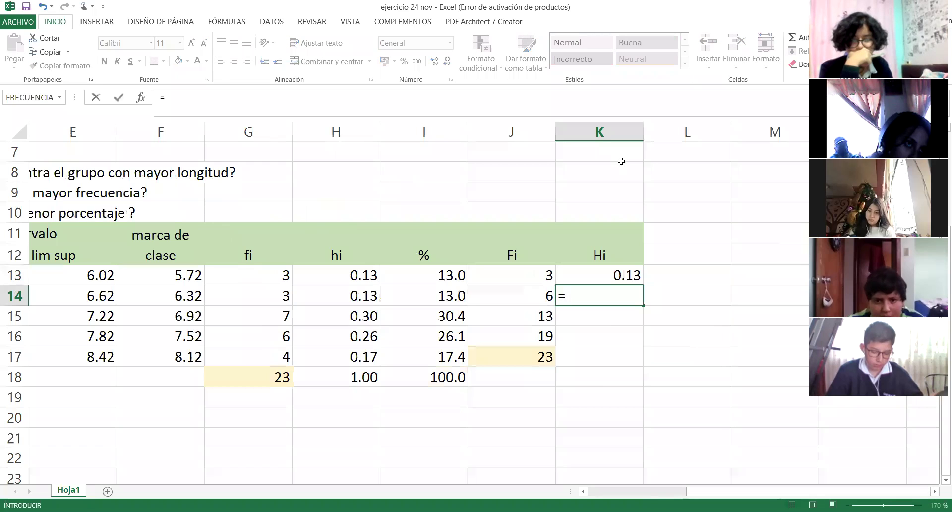
pyautogui.click(632, 270)
pyautogui.write('+')
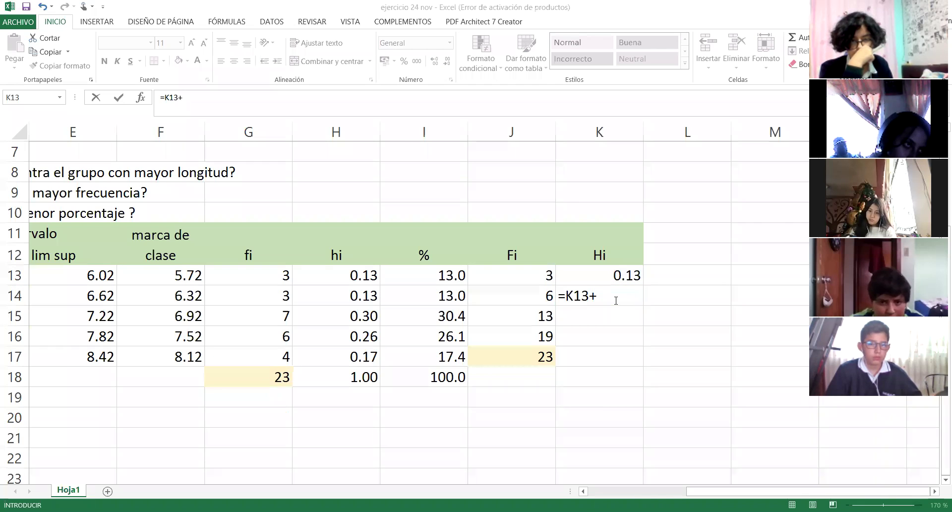
pyautogui.click(354, 295)
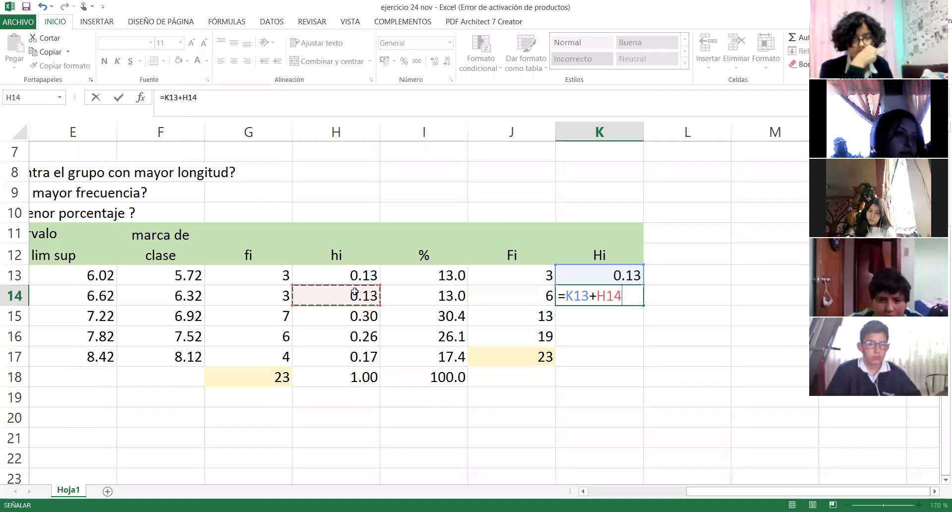
pyautogui.press('Return')
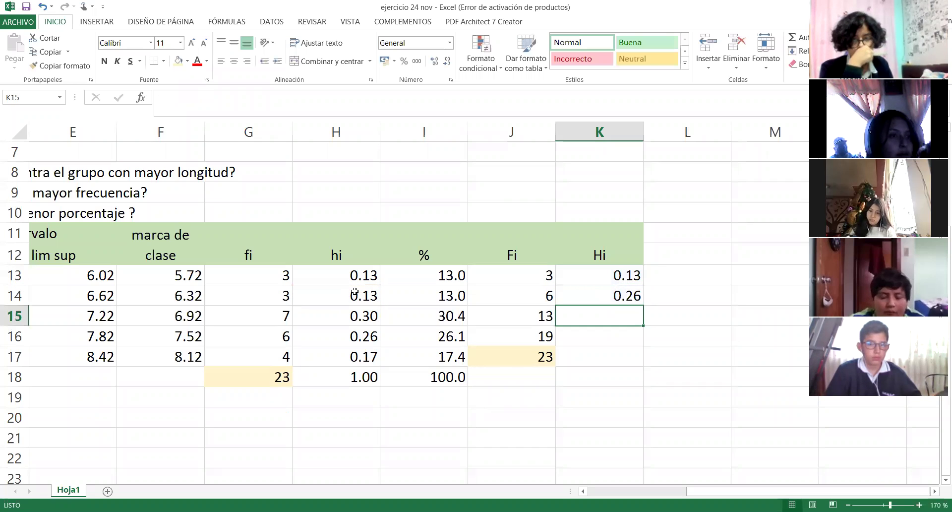
pyautogui.click(638, 296)
pyautogui.moveTo(644, 306); pyautogui.dragTo(644, 351)
pyautogui.click(643, 351)
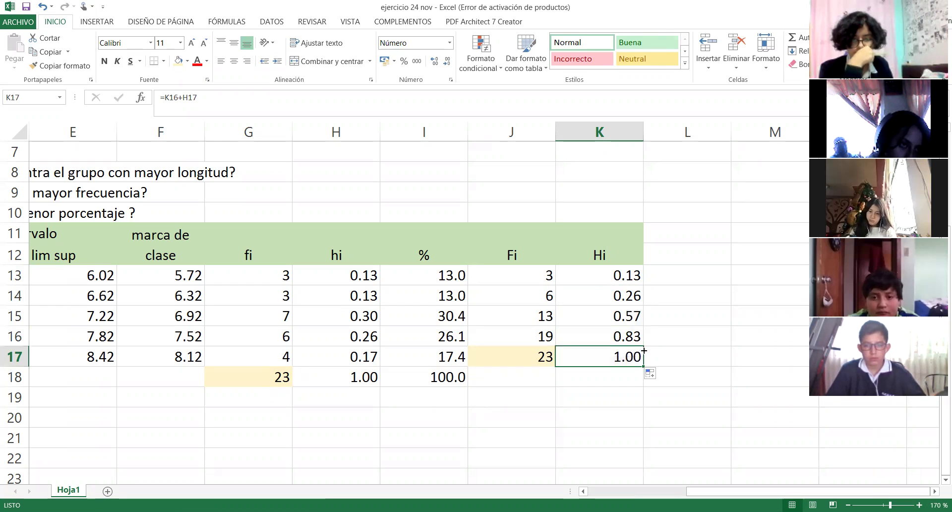
# Step: Compare the last cumulative relative frequency in K17 with the hi total in H18
pyautogui.press('Down')
pyautogui.press('Left')
pyautogui.press('Left')
pyautogui.press('Left')
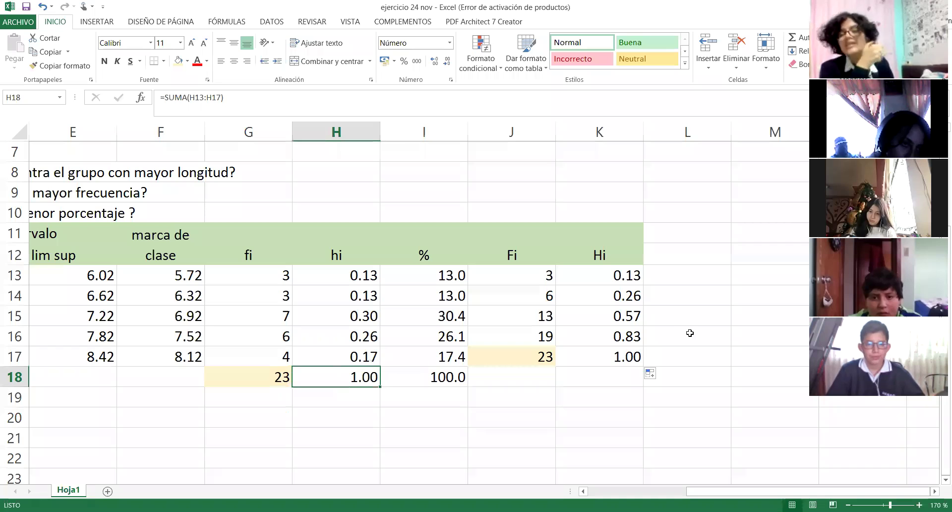
pyautogui.press('Up')
pyautogui.press('Right')
pyautogui.press('Right')
pyautogui.press('Right')
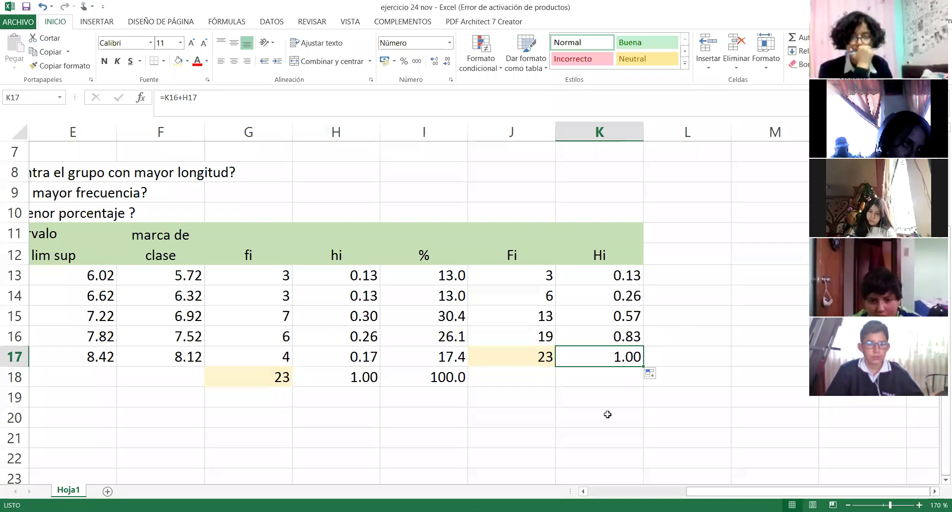
# Step: Delete the range formula text "Rango = v max - v min" from A12
pyautogui.scroll(-3, 608, 414)
pyautogui.hscroll(-2, 607, 415)
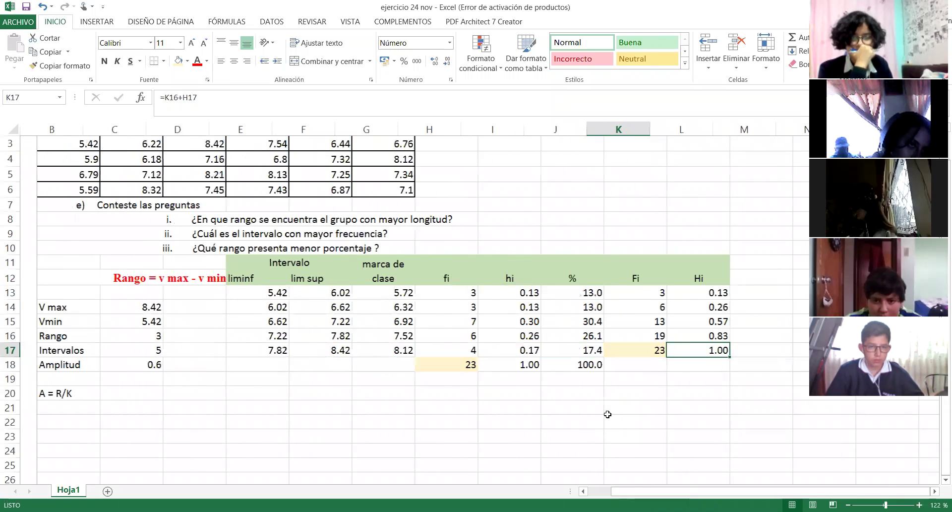
pyautogui.hscroll(-1, 607, 414)
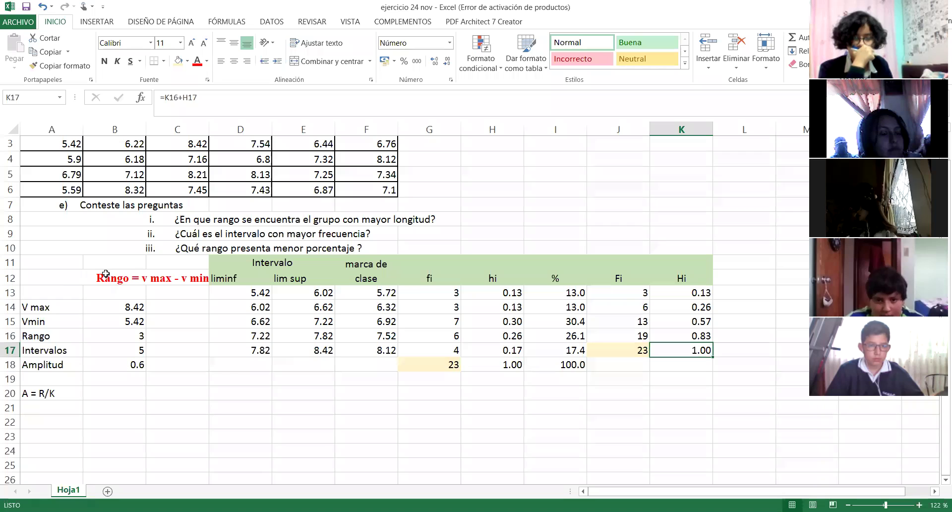
pyautogui.click(47, 278)
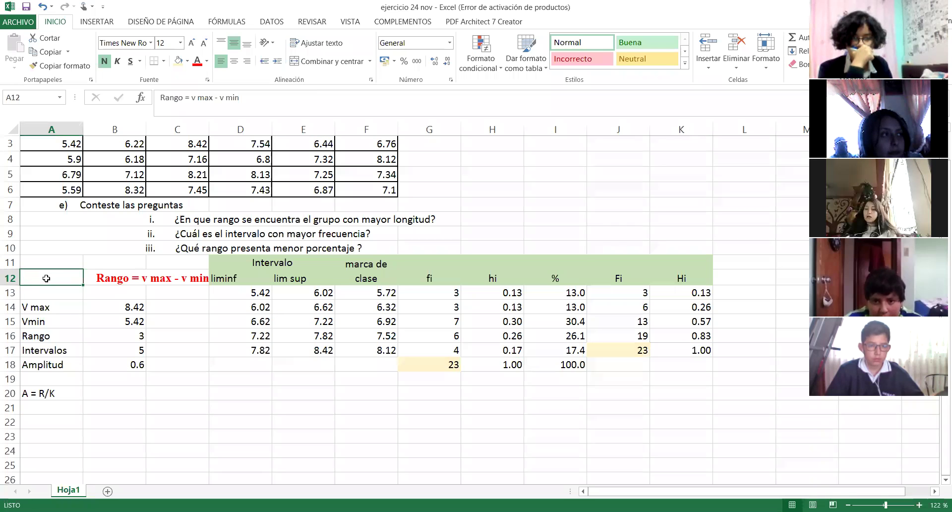
pyautogui.press('Delete')
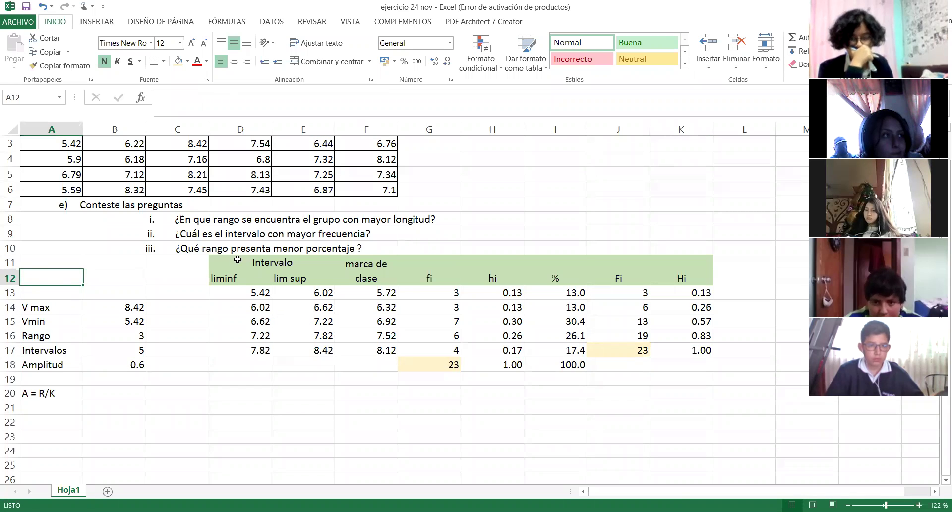
# Step: Apply all borders to the whole frequency table D11:K17, including its header rows
pyautogui.moveTo(224, 277); pyautogui.dragTo(707, 353)
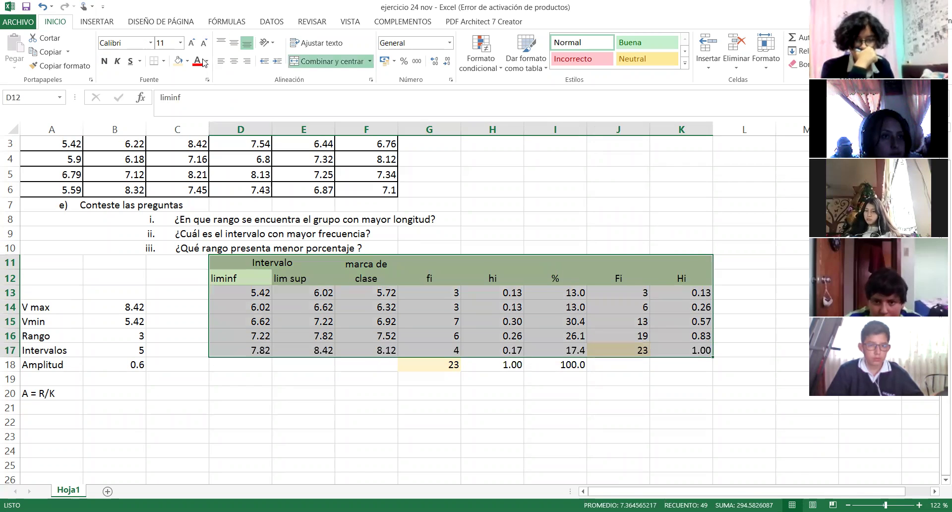
pyautogui.click(164, 62)
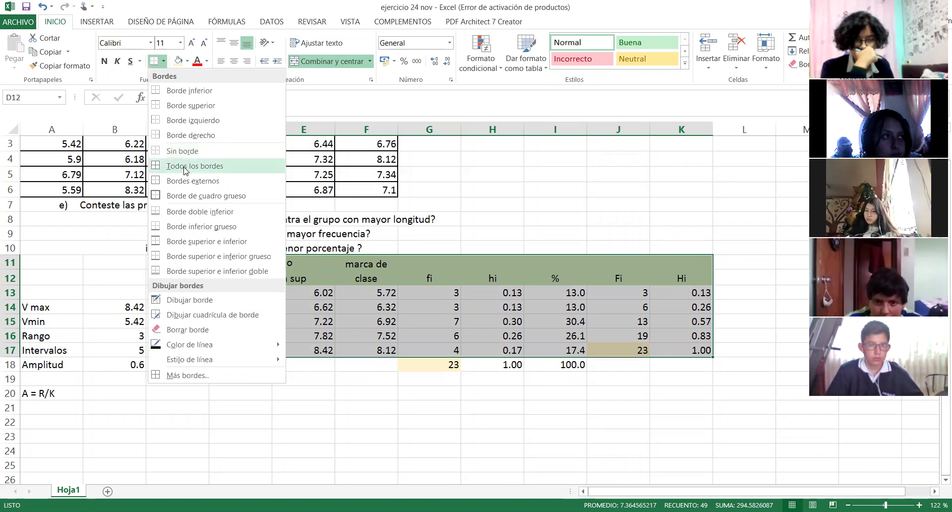
pyautogui.click(186, 168)
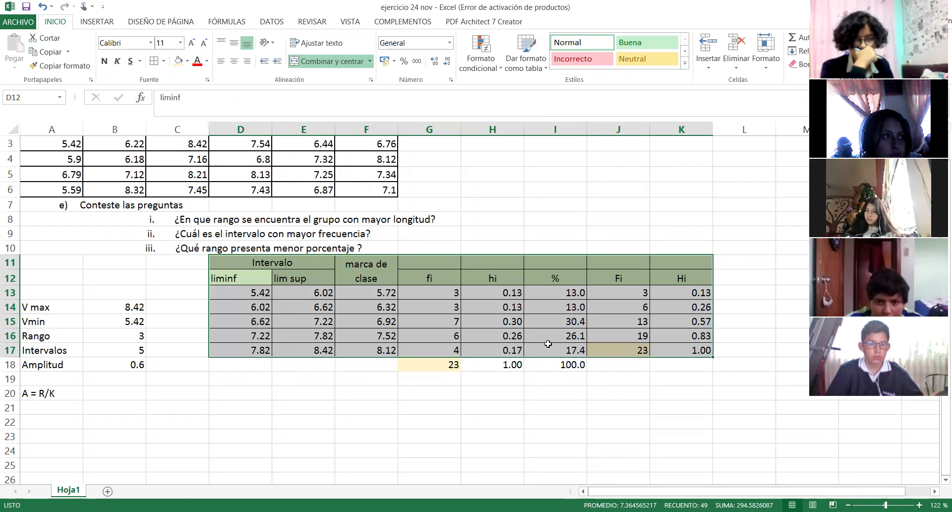
pyautogui.click(618, 393)
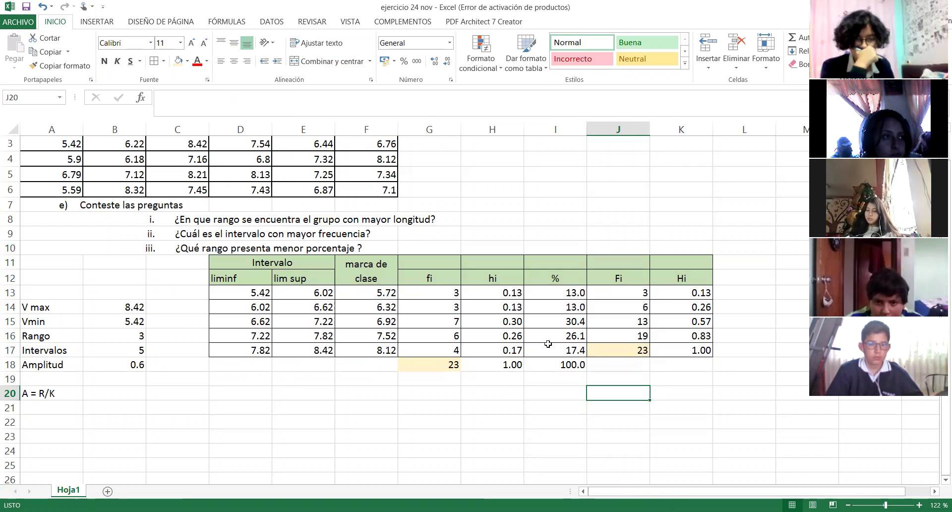
# Step: Put a thick box border around the frequency table's data rows D13:K17
pyautogui.moveTo(230, 292); pyautogui.dragTo(664, 350)
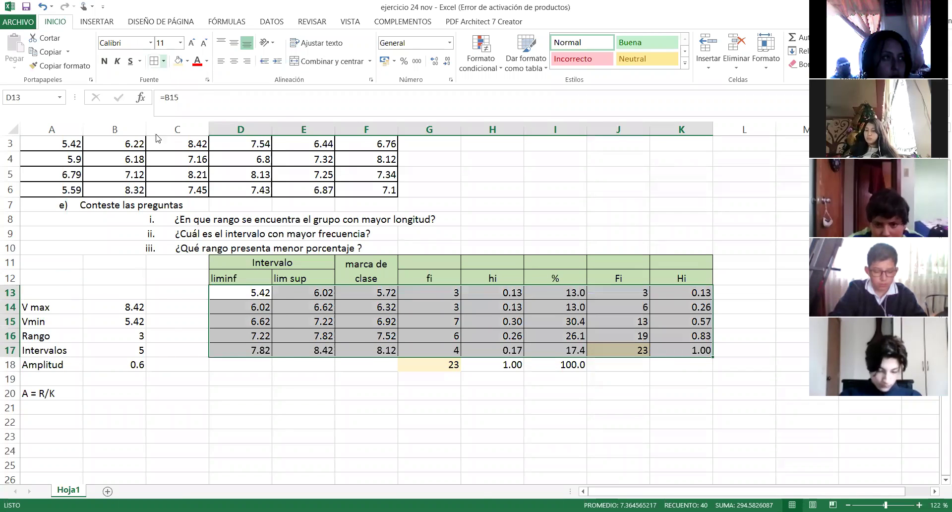
pyautogui.click(163, 60)
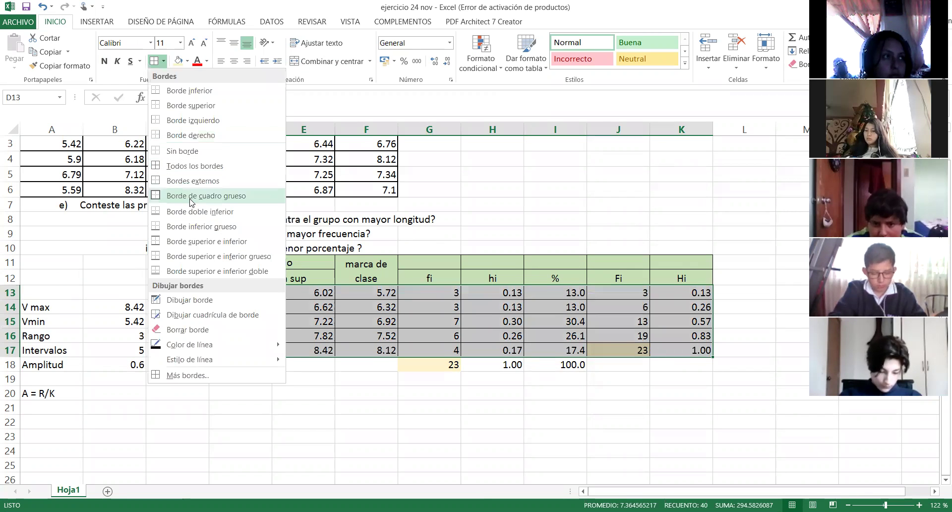
pyautogui.click(190, 196)
pyautogui.click(651, 415)
# Step: Make the frequency table's header rows D11:K12 bold
pyautogui.moveTo(306, 264); pyautogui.dragTo(676, 264)
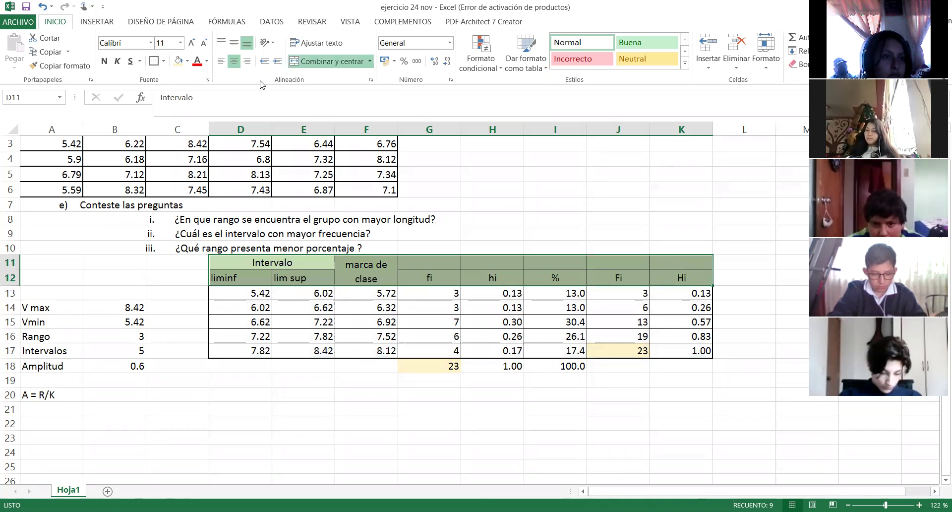
pyautogui.click(104, 62)
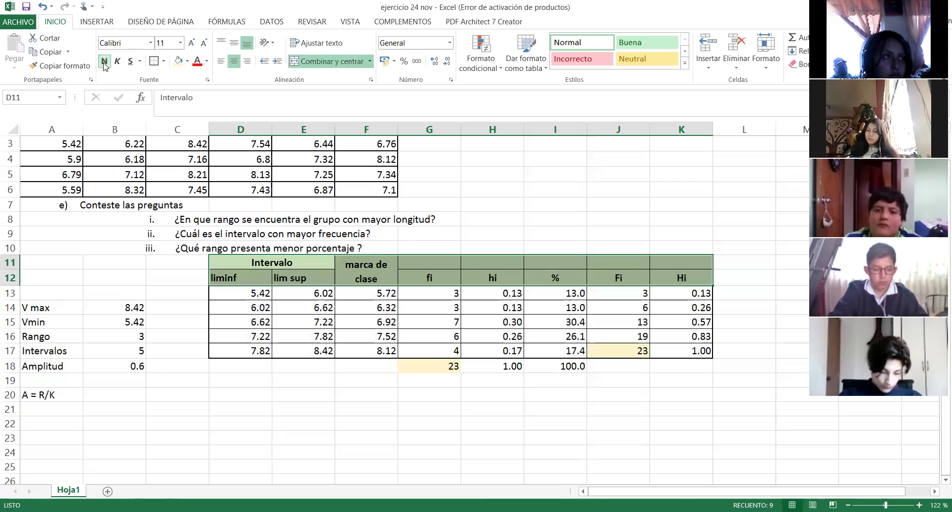
pyautogui.click(638, 426)
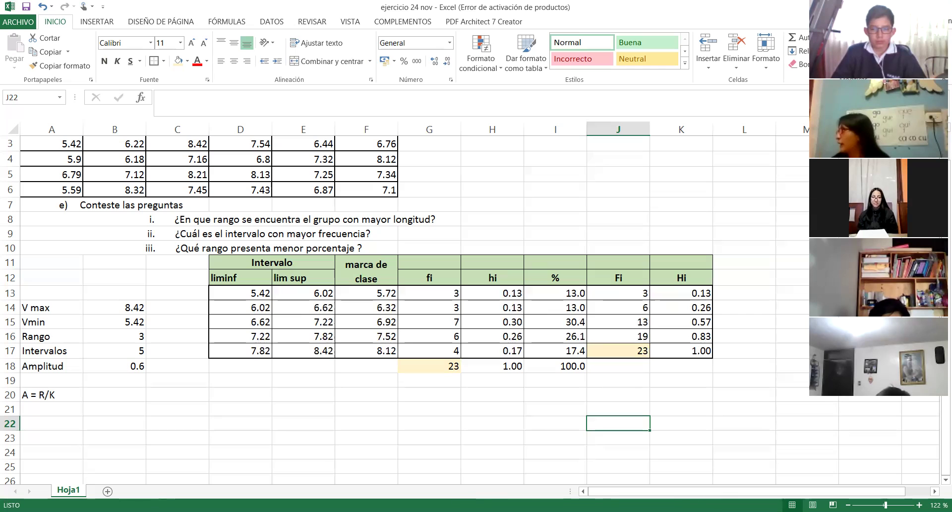
# Step: Examine the percentage column I12:I17 to compare the intervals' percentages
pyautogui.click(562, 287)
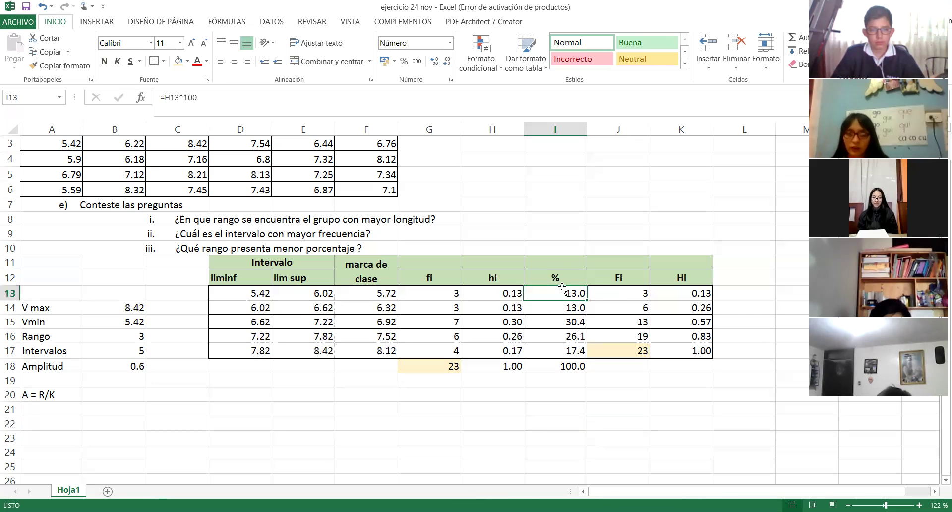
pyautogui.moveTo(562, 279); pyautogui.dragTo(561, 350)
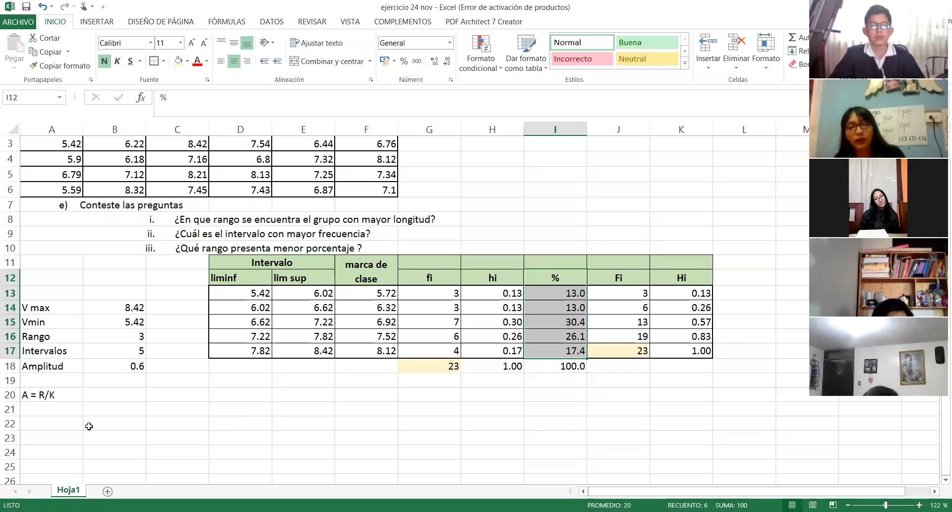
pyautogui.click(103, 434)
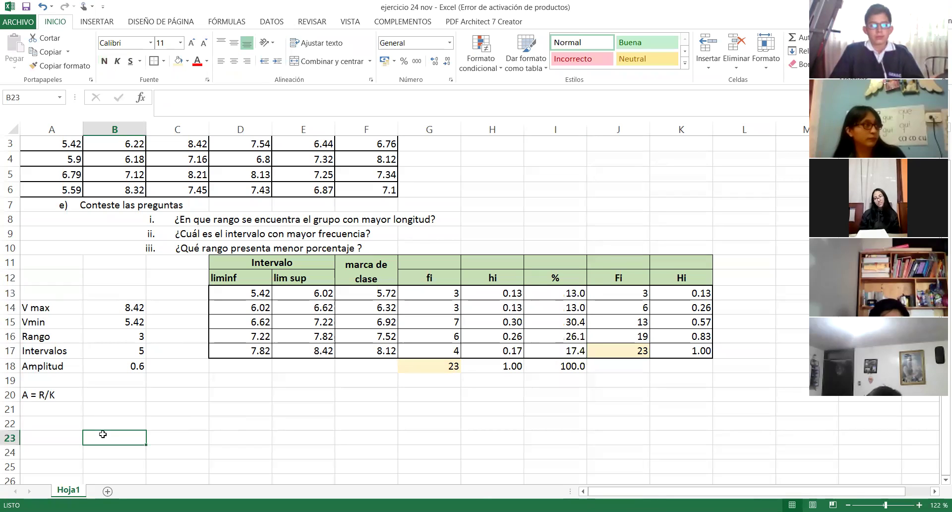